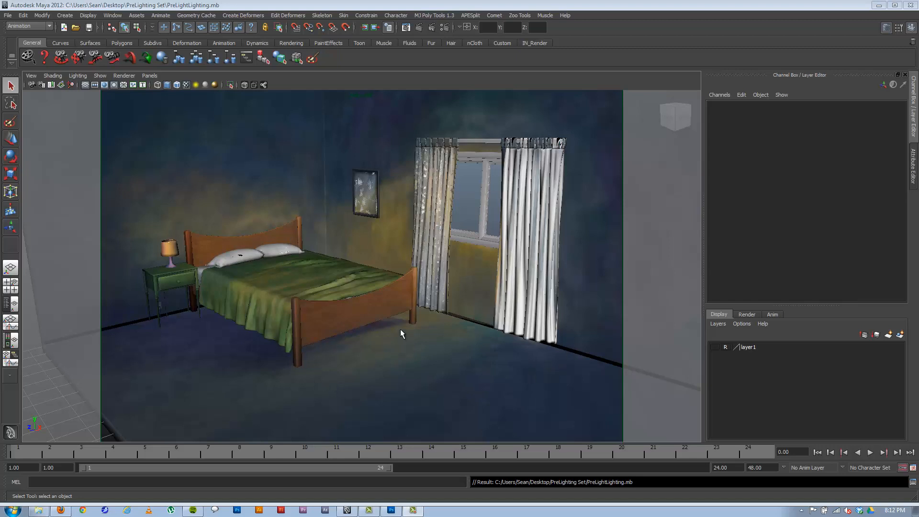
- Bring up the File commands to reach the recent JaneDoe_Stretchy.mb scene
{"action": "left_click", "coordinate": [8, 15]}
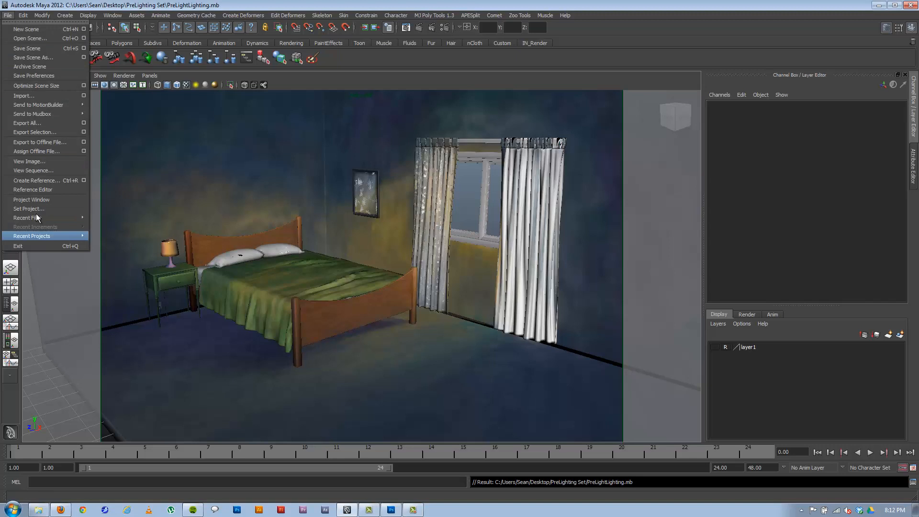
{"action": "mouse_move", "coordinate": [29, 217]}
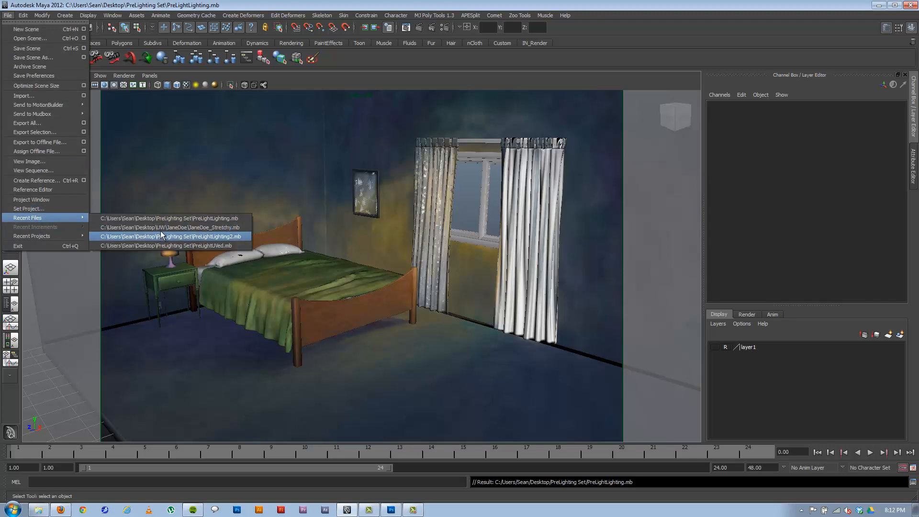
{"action": "left_click", "coordinate": [162, 237]}
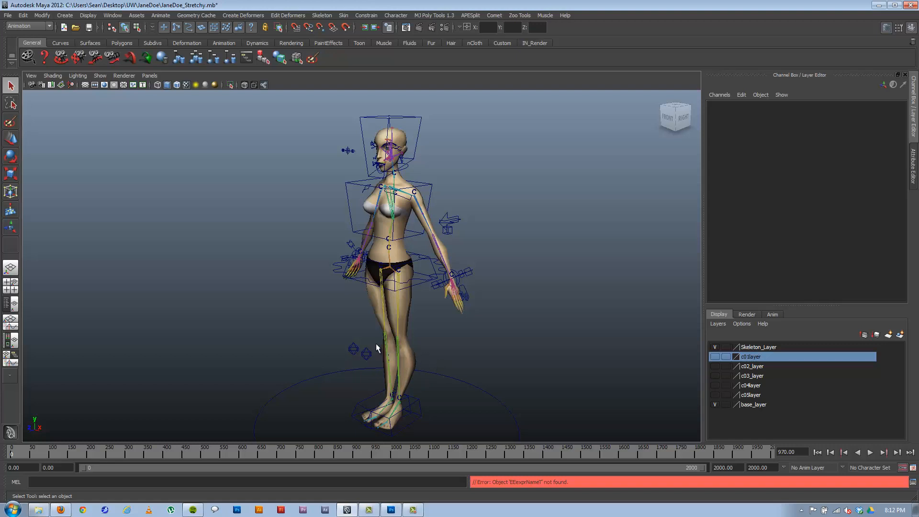
{"action": "left_click_drag", "start_coordinate": [375, 348], "coordinate": [399, 359], "text": "alt"}
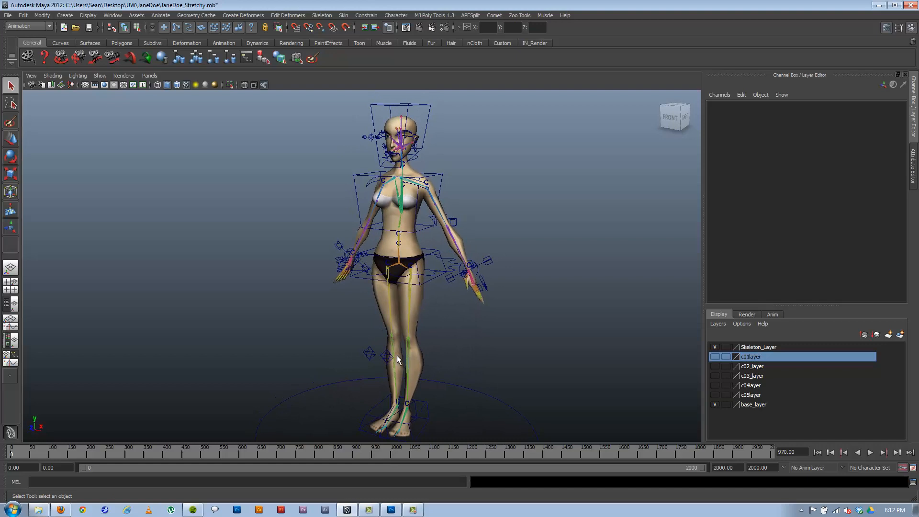
{"action": "left_click", "coordinate": [462, 241]}
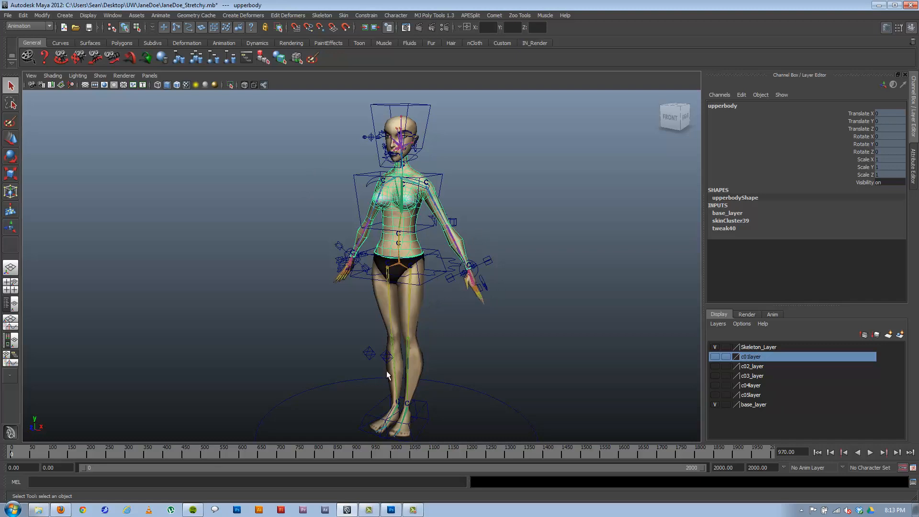
{"action": "left_click", "coordinate": [489, 263]}
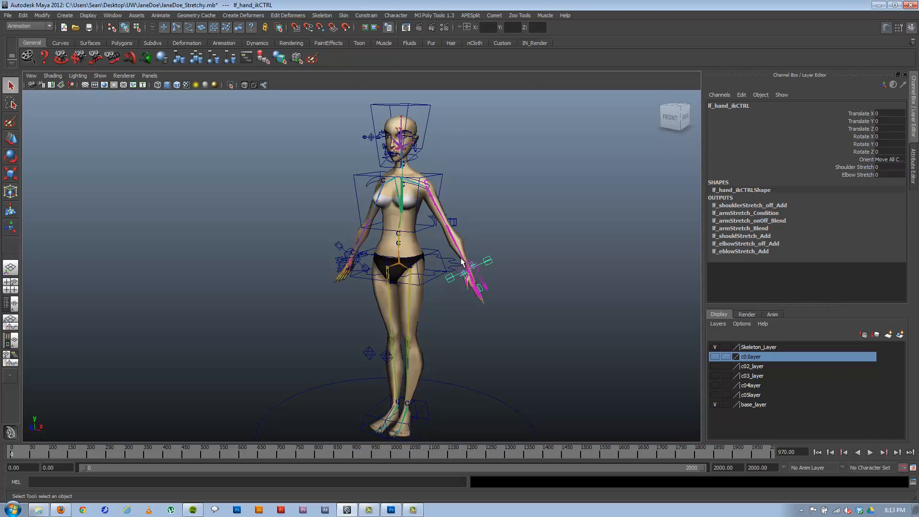
{"action": "left_click", "coordinate": [498, 271]}
{"action": "left_click", "coordinate": [497, 277]}
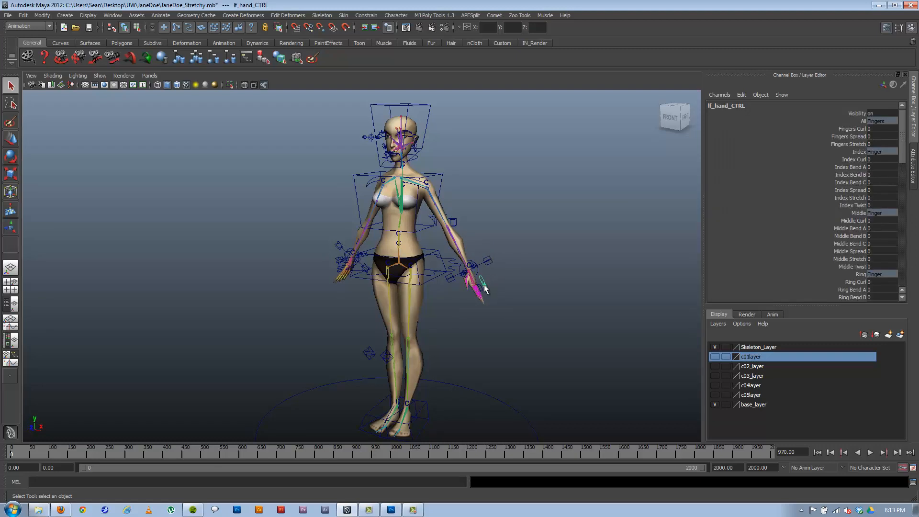
{"action": "left_click", "coordinate": [487, 265]}
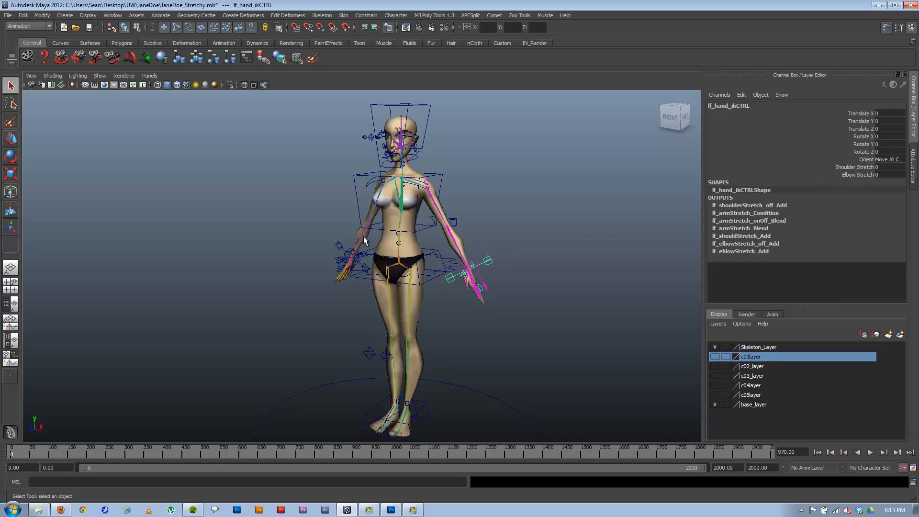
{"action": "left_click", "coordinate": [339, 248]}
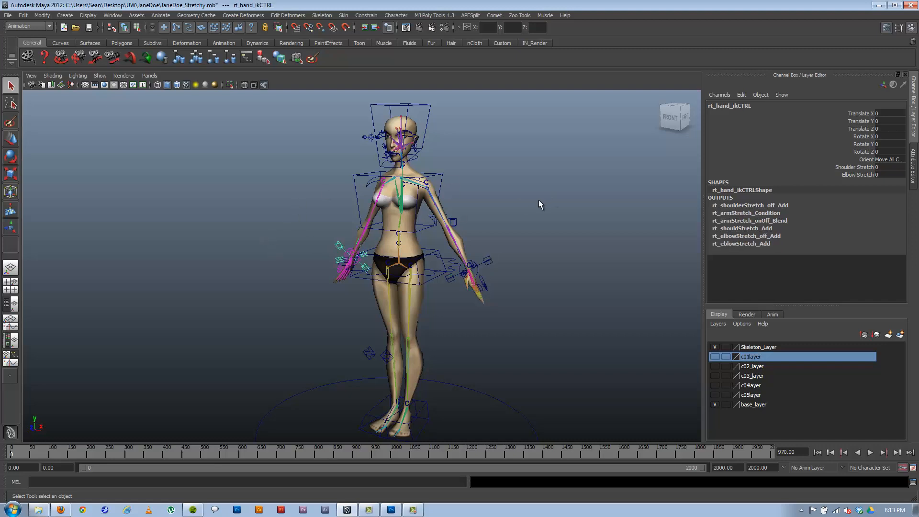
{"action": "left_click", "coordinate": [487, 258]}
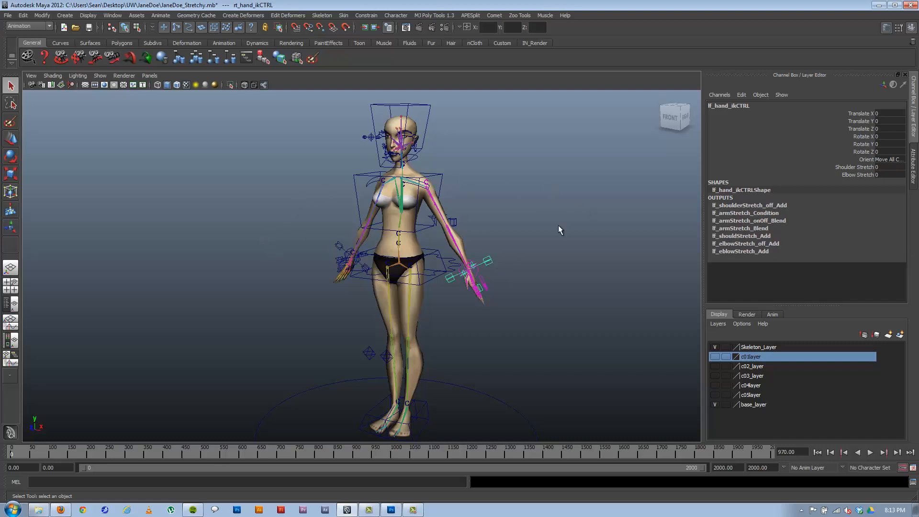
{"action": "left_click", "coordinate": [455, 217]}
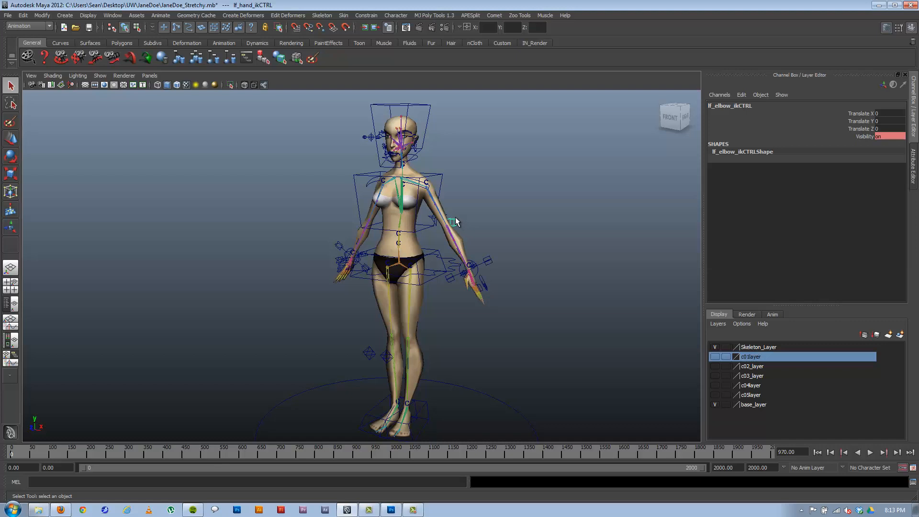
{"action": "left_click", "coordinate": [440, 350]}
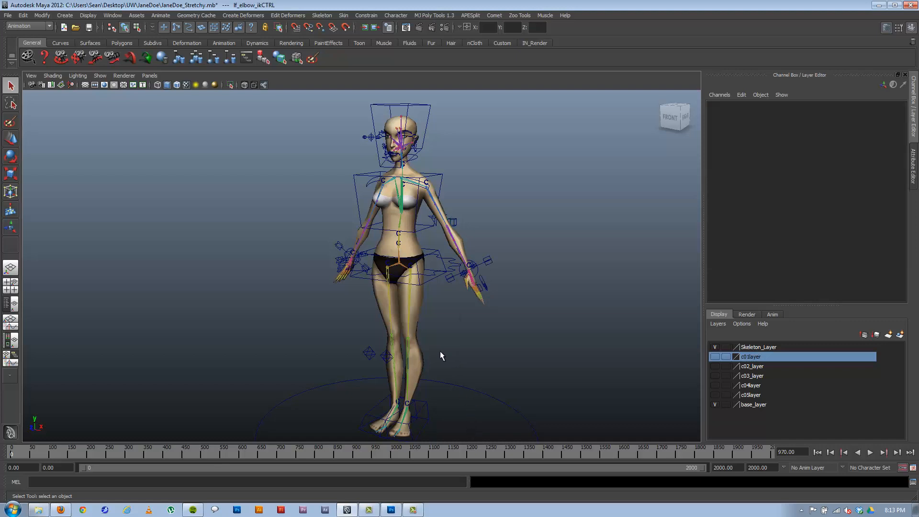
{"action": "left_click", "coordinate": [416, 321]}
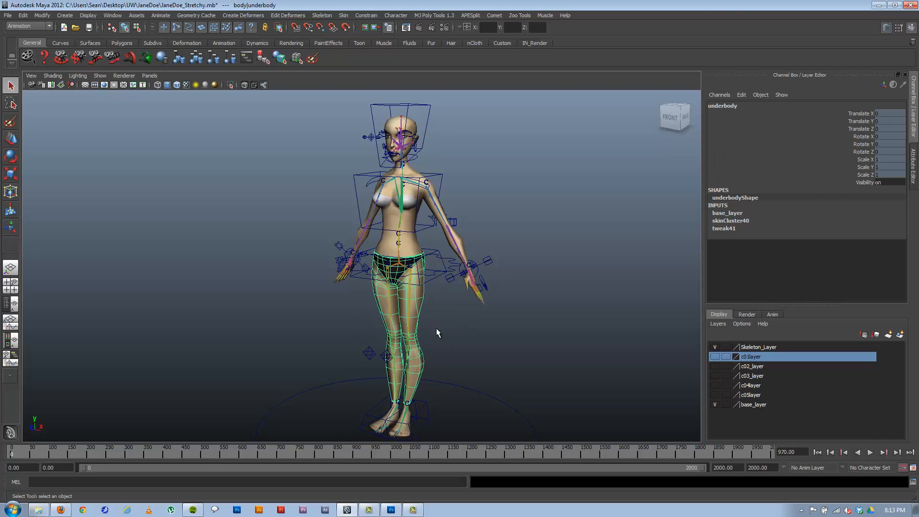
{"action": "left_click", "coordinate": [473, 324]}
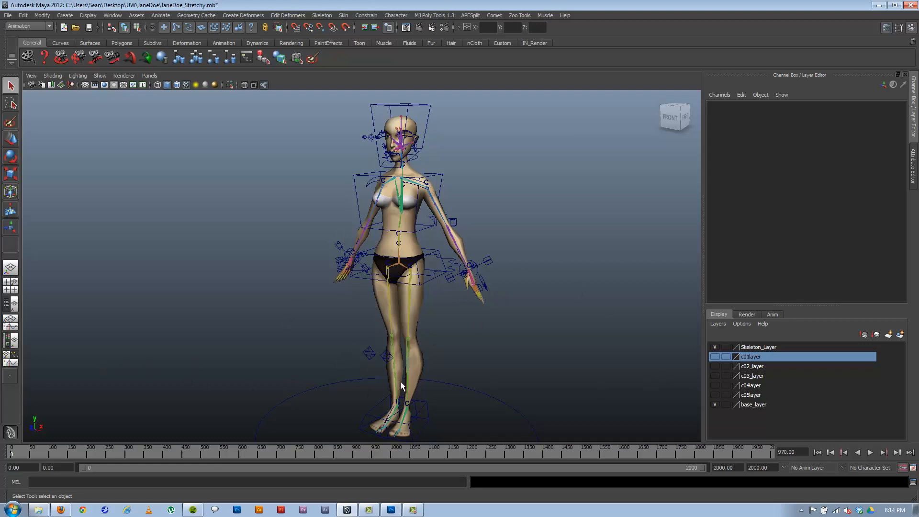
- Start a new empty scene, discarding unsaved rig changes, and return to the File commands
{"action": "left_click", "coordinate": [8, 15]}
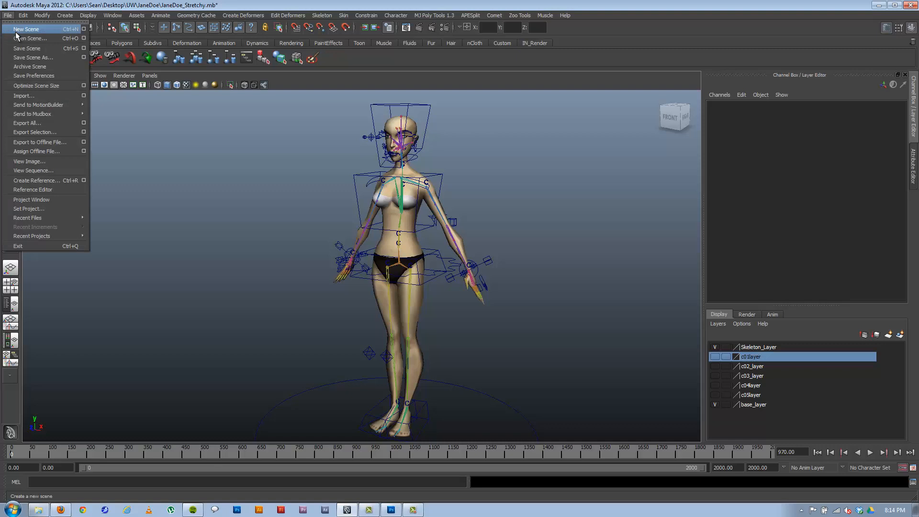
{"action": "left_click", "coordinate": [15, 31]}
{"action": "left_click", "coordinate": [460, 257]}
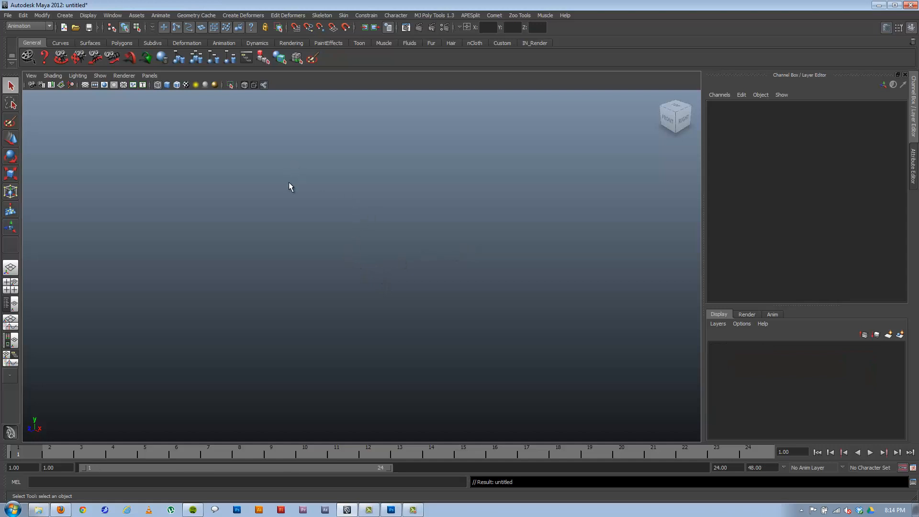
{"action": "left_click", "coordinate": [10, 16]}
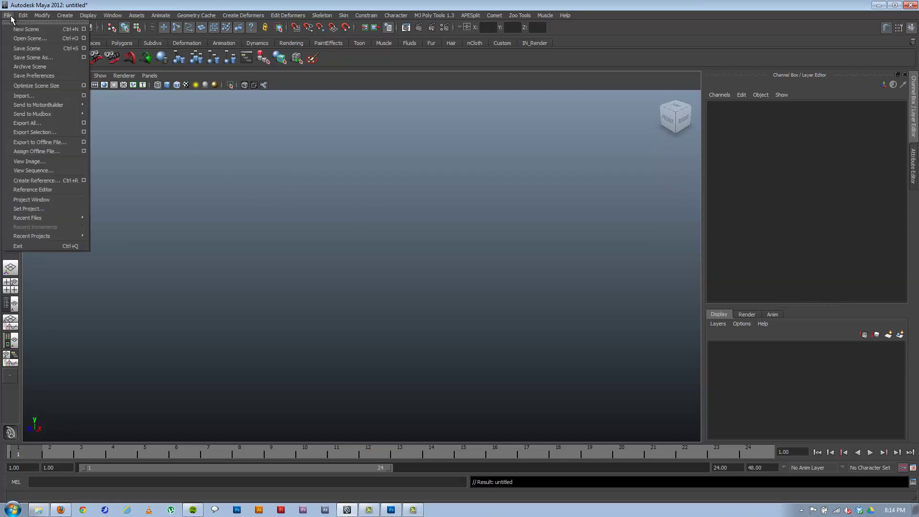
- In Create Reference options, choose a new custom namespace string for the reference
{"action": "left_click", "coordinate": [84, 180]}
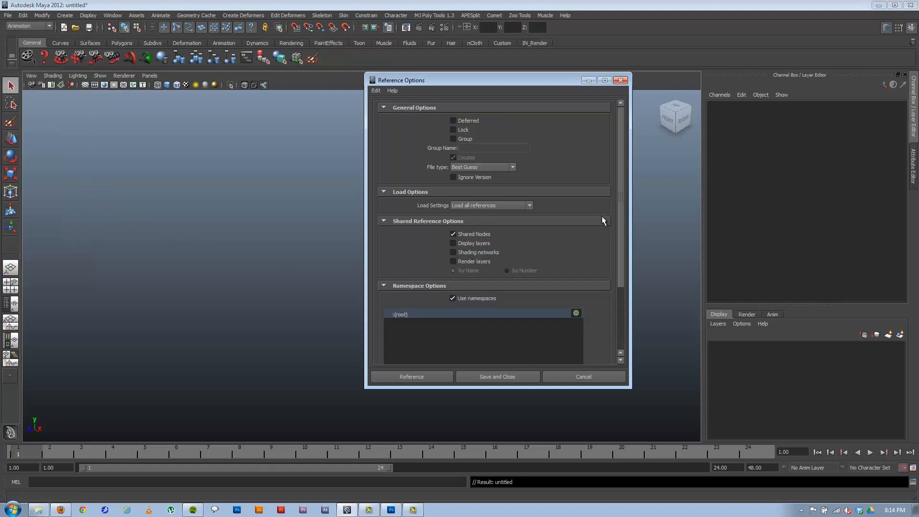
{"action": "left_click_drag", "start_coordinate": [618, 200], "coordinate": [610, 269]}
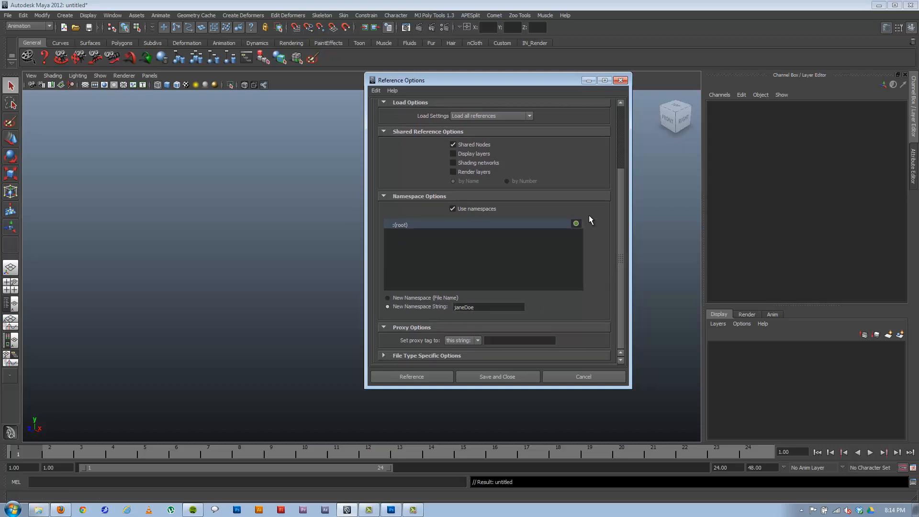
{"action": "left_click_drag", "start_coordinate": [618, 194], "coordinate": [618, 126]}
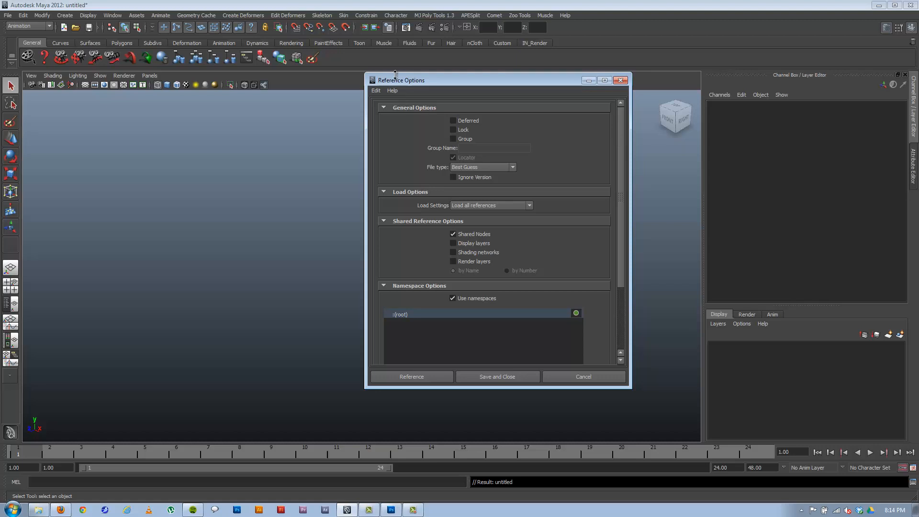
{"action": "left_click", "coordinate": [376, 91]}
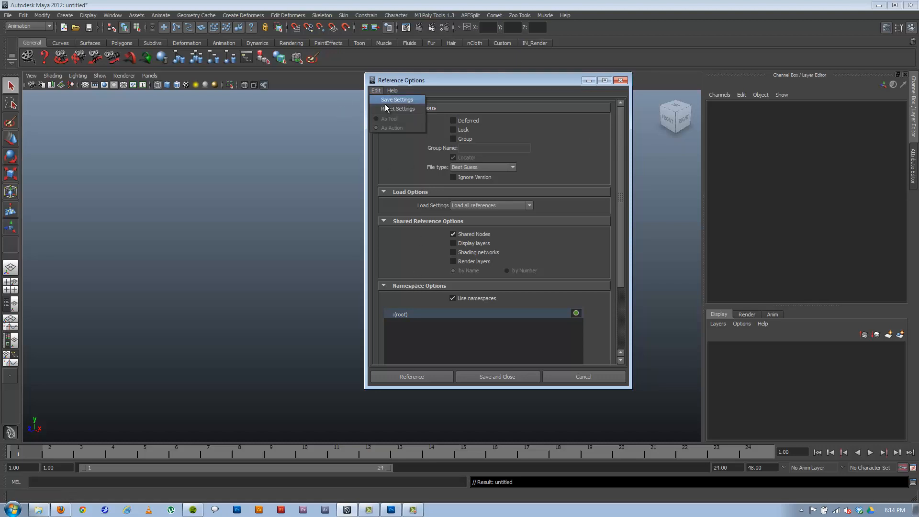
{"action": "left_click", "coordinate": [384, 108]}
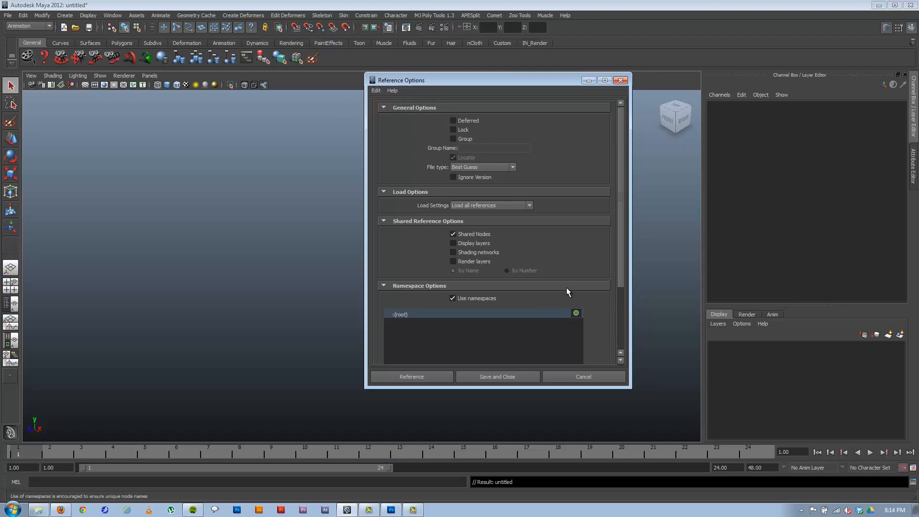
{"action": "left_click_drag", "start_coordinate": [620, 144], "coordinate": [620, 205]}
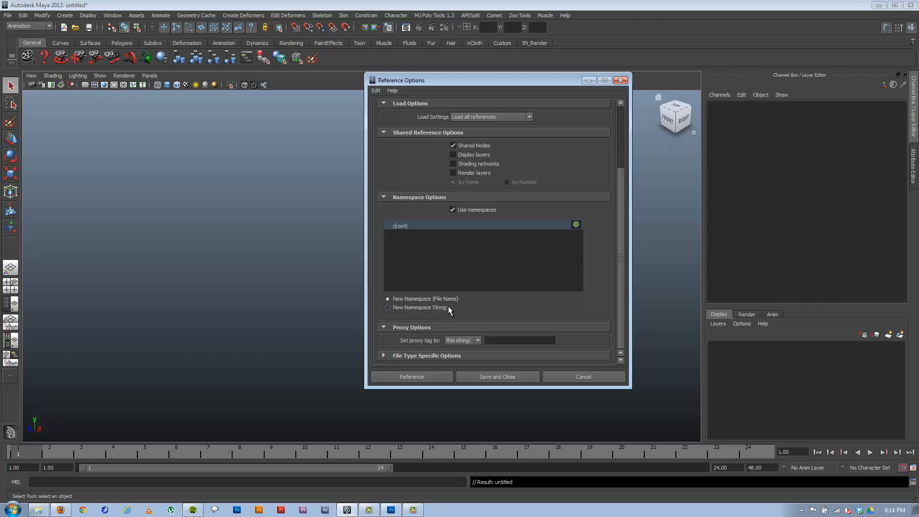
{"action": "left_click", "coordinate": [416, 309]}
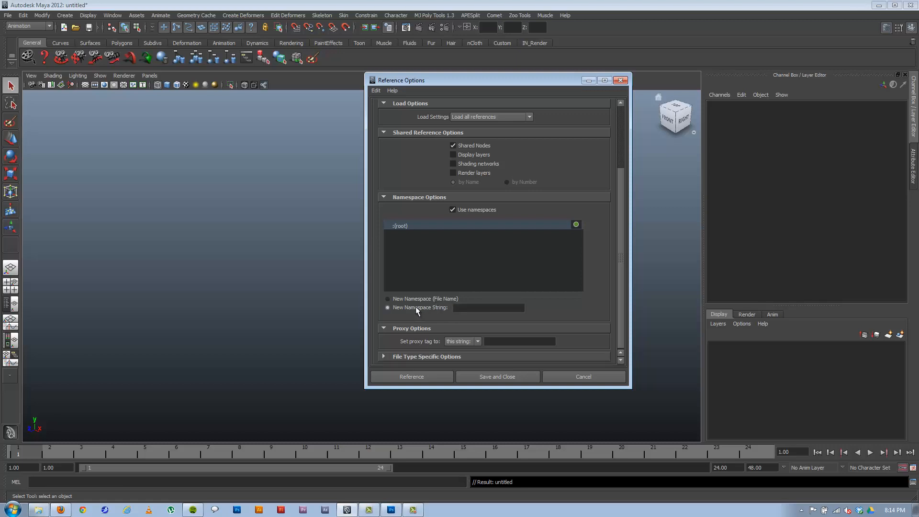
{"action": "left_click", "coordinate": [486, 308]}
- Enter the namespace janeDoe in the custom namespace field and select its text
{"action": "left_click_drag", "start_coordinate": [461, 80], "coordinate": [565, 100]}
{"action": "left_click", "coordinate": [579, 326]}
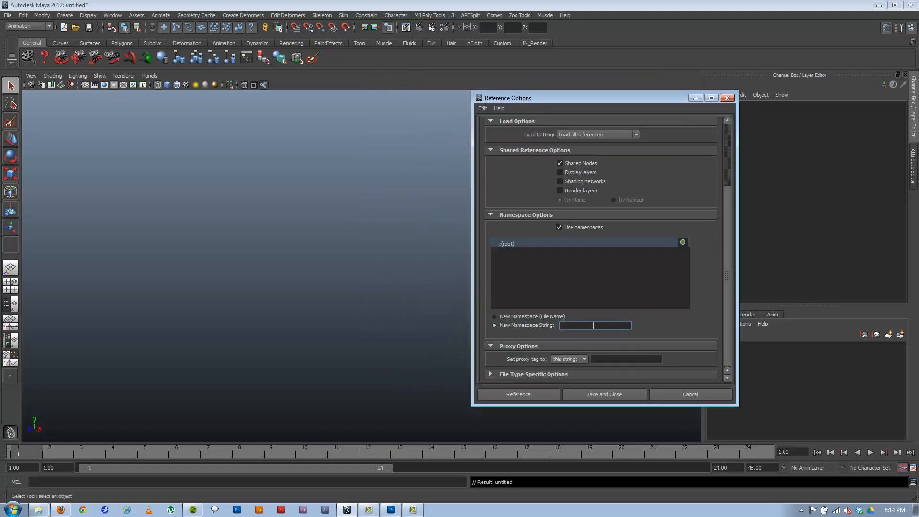
{"action": "type", "text": "janeDoe"}
{"action": "left_click_drag", "start_coordinate": [562, 101], "coordinate": [459, 106]}
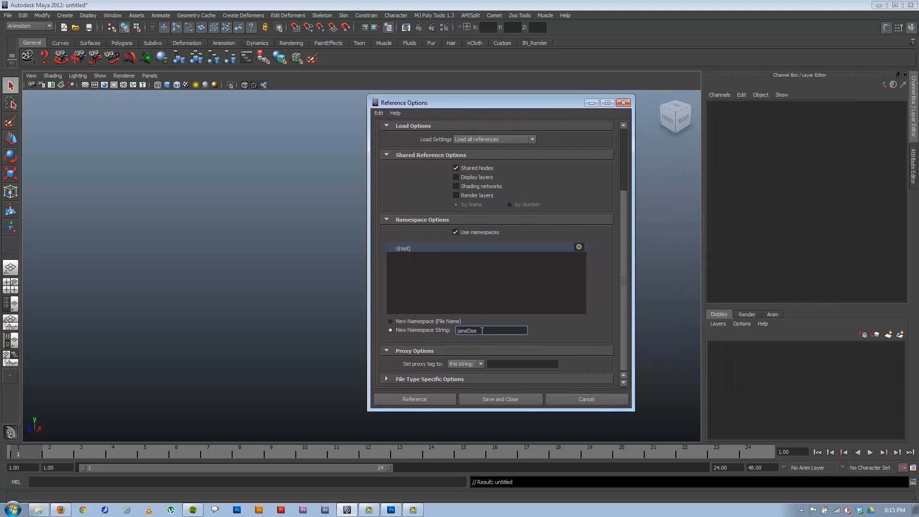
{"action": "left_click_drag", "start_coordinate": [479, 330], "coordinate": [440, 328]}
- Reference JaneDoe_Stretchy.mb into the scene, then frame the feet in smooth-shaded view
{"action": "left_click", "coordinate": [414, 400]}
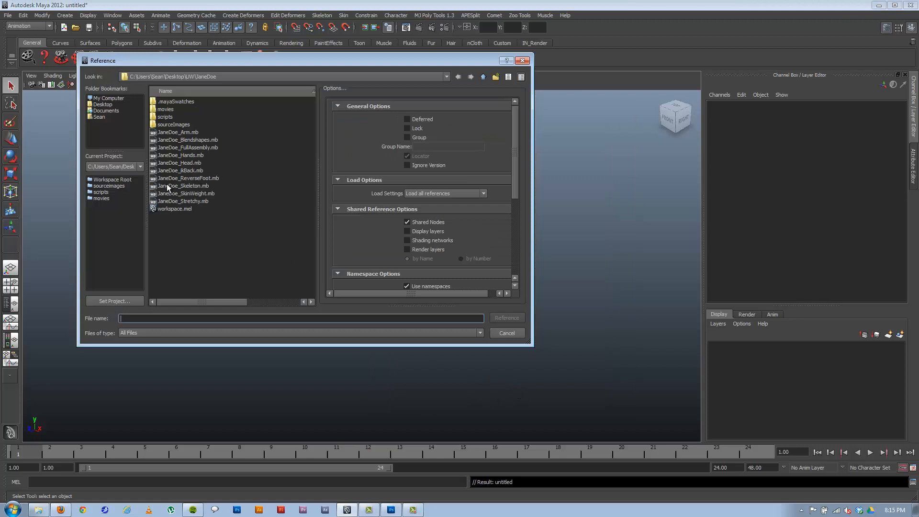
{"action": "double_click", "coordinate": [187, 200]}
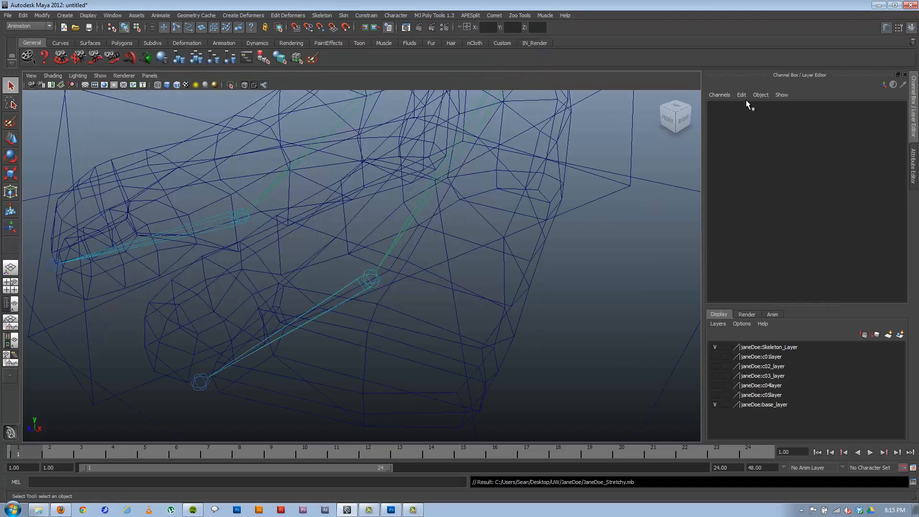
{"action": "key", "text": "f"}
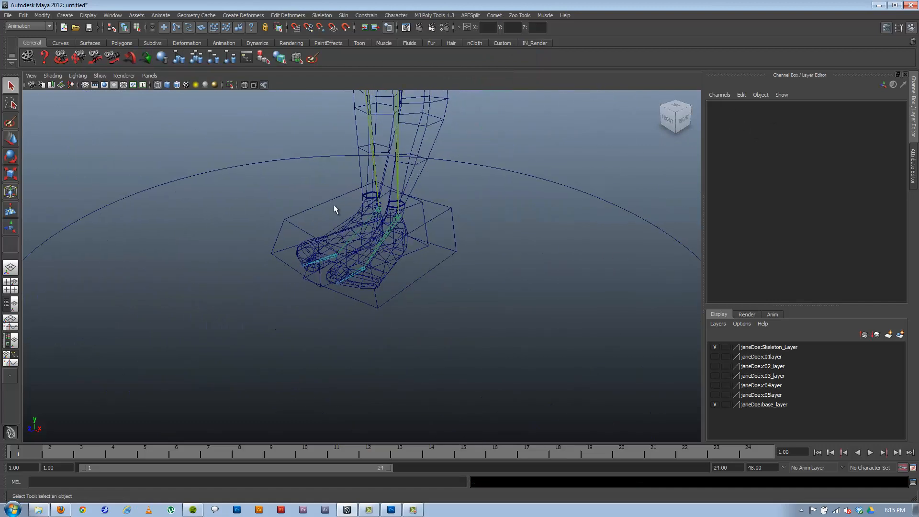
{"action": "key", "text": "5"}
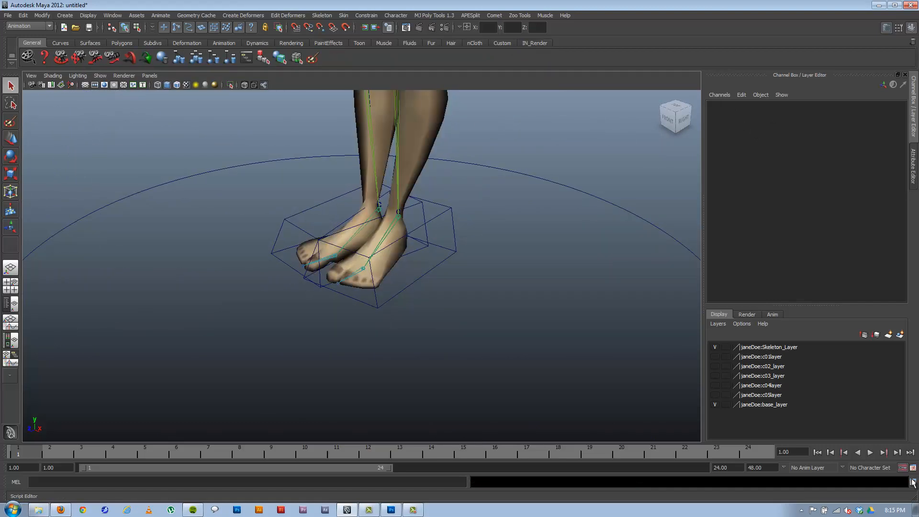
- Set the linear working unit to foot in Preferences > Settings and save
{"action": "left_click", "coordinate": [912, 468]}
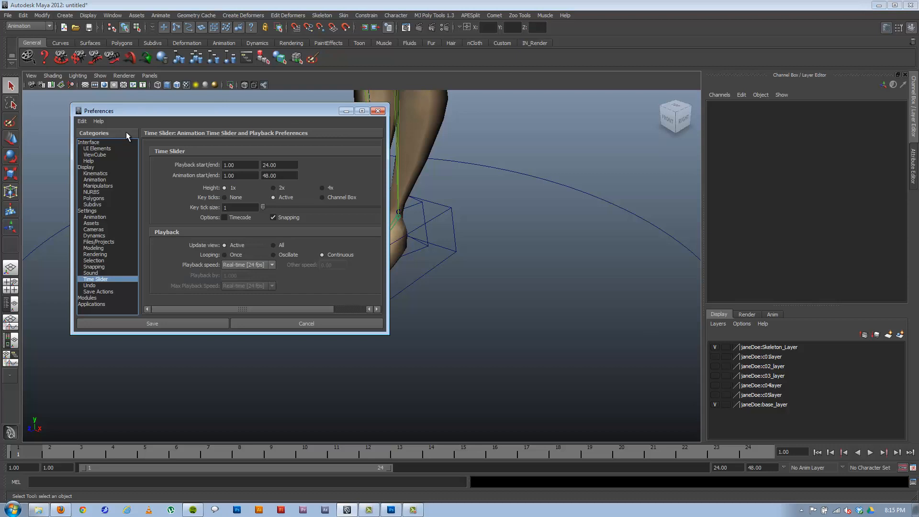
{"action": "left_click", "coordinate": [94, 211]}
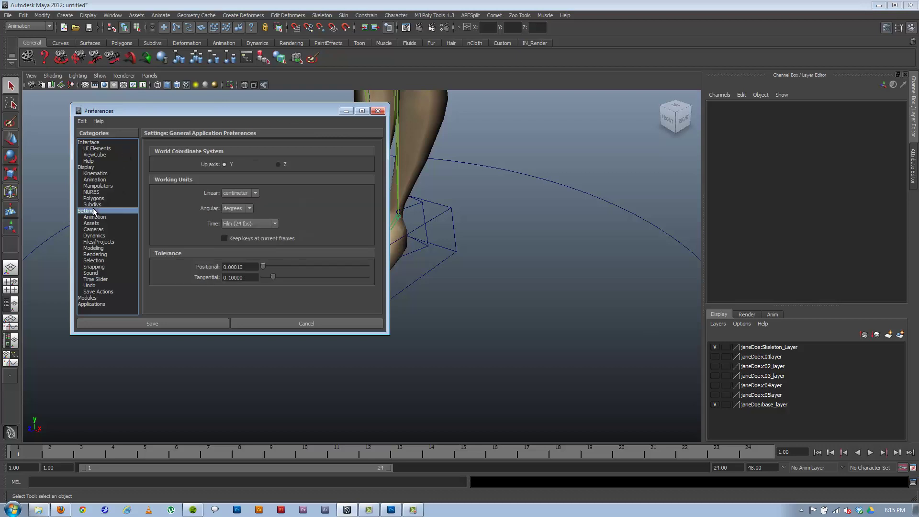
{"action": "left_click", "coordinate": [239, 194]}
{"action": "left_click", "coordinate": [227, 221]}
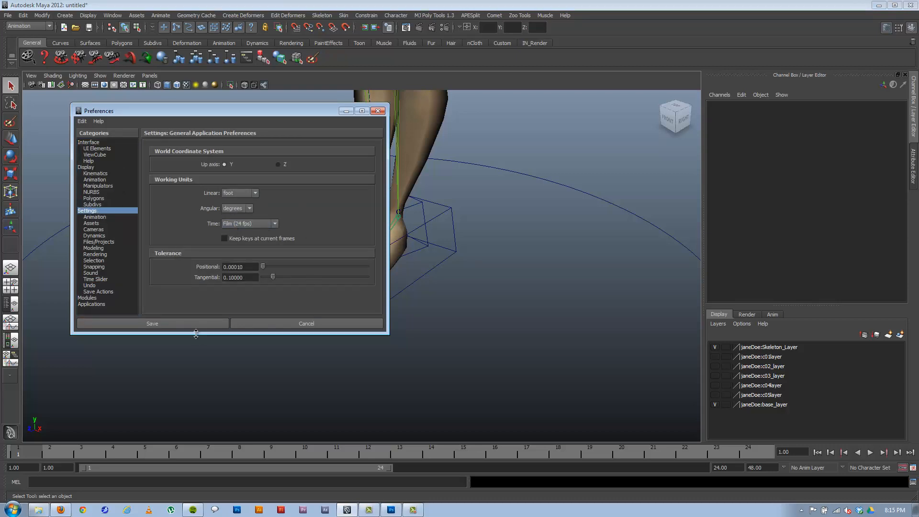
{"action": "left_click", "coordinate": [215, 324]}
- Set the time unit to NTSC (30 fps) in Preferences > Settings and save
{"action": "left_click", "coordinate": [912, 468]}
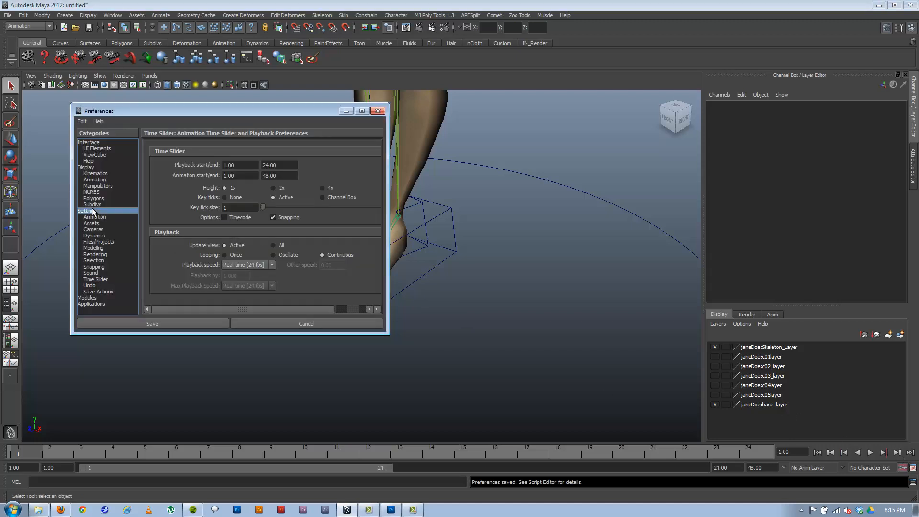
{"action": "left_click", "coordinate": [93, 211]}
{"action": "left_click", "coordinate": [248, 224]}
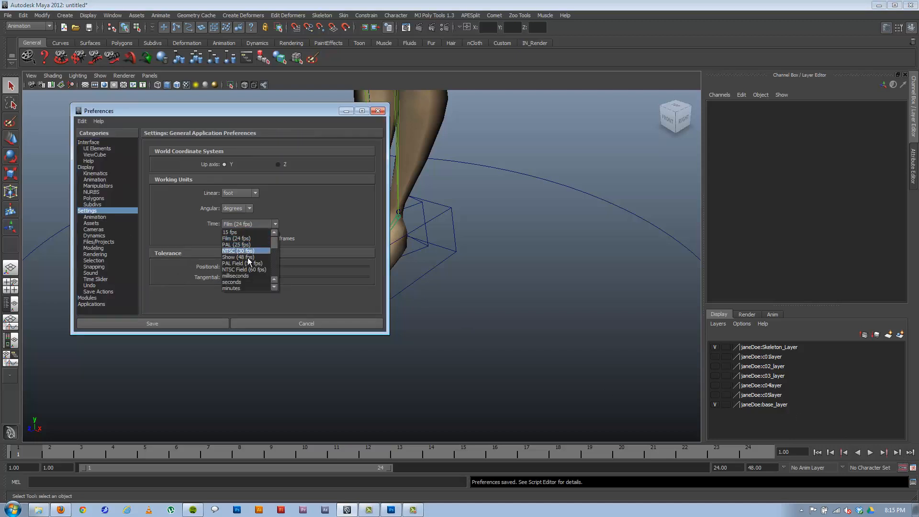
{"action": "left_click", "coordinate": [244, 251]}
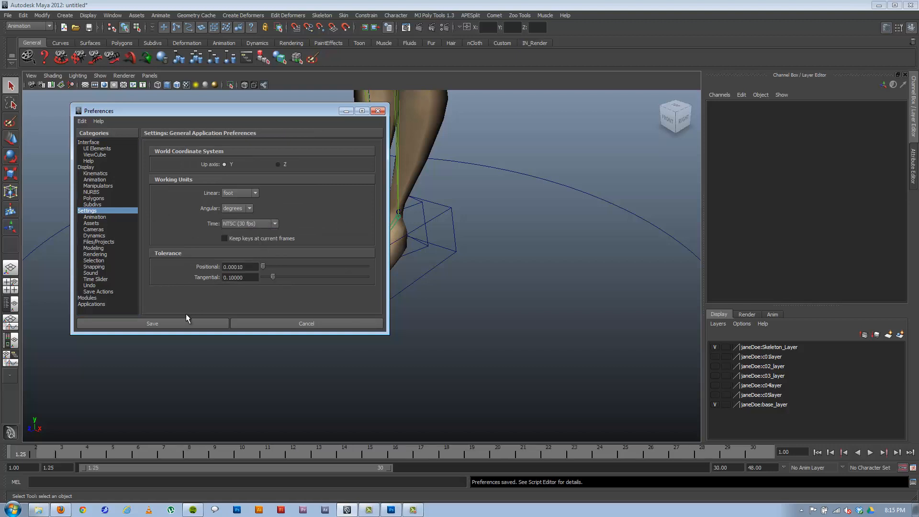
{"action": "left_click", "coordinate": [194, 323]}
- Dolly and tumble the view out to show the whole character and rig
{"action": "middle_click_drag", "start_coordinate": [341, 324], "coordinate": [461, 295], "text": "alt"}
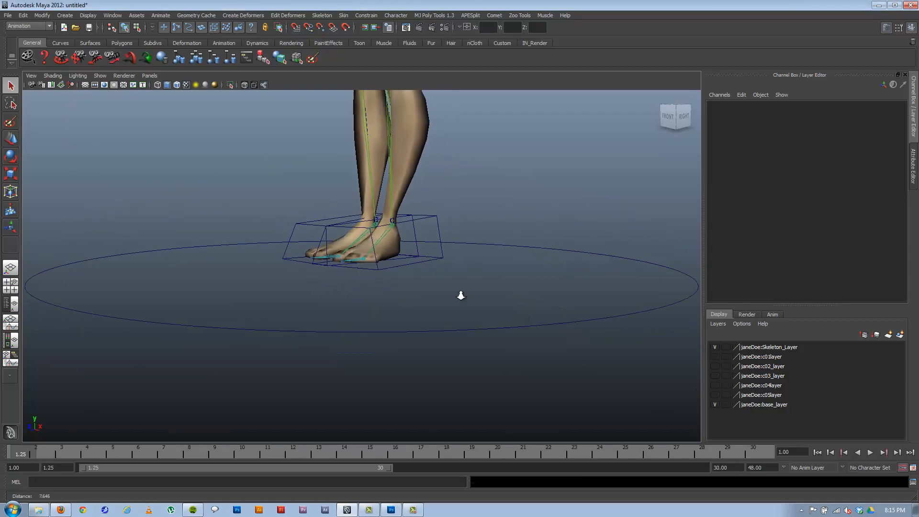
{"action": "right_click_drag", "start_coordinate": [460, 295], "coordinate": [338, 168], "text": "alt"}
{"action": "middle_click_drag", "start_coordinate": [338, 216], "coordinate": [336, 276], "text": "alt"}
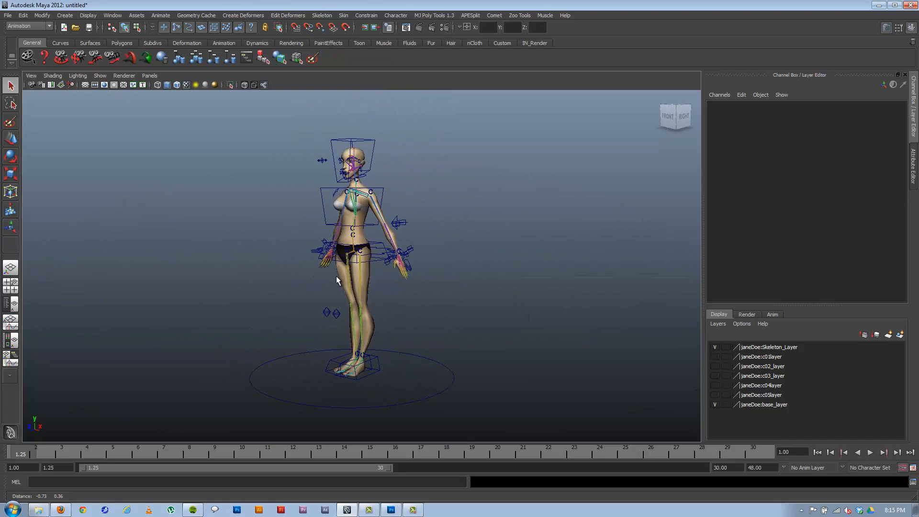
{"action": "left_click_drag", "start_coordinate": [336, 276], "coordinate": [330, 278], "text": "alt"}
{"action": "right_click_drag", "start_coordinate": [329, 277], "coordinate": [413, 316], "text": "alt"}
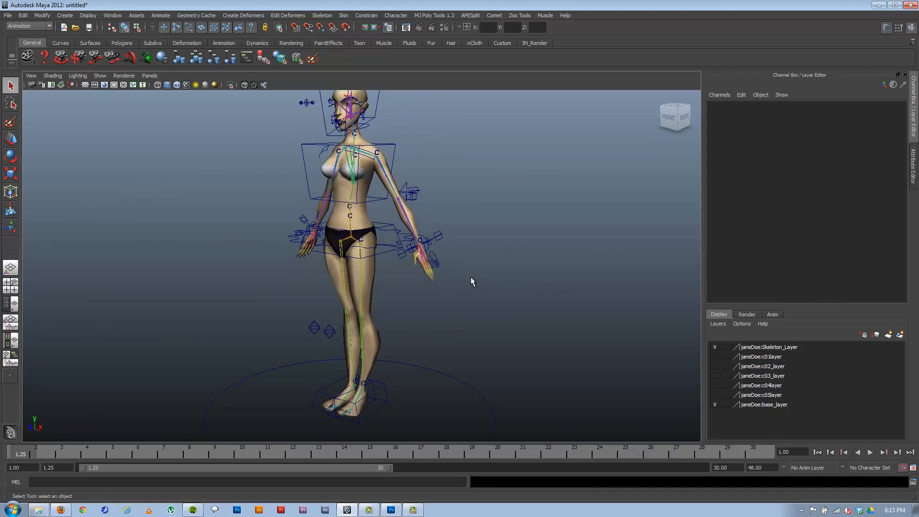
- Select lf_hand_ikCTRL and inspect its janeDoe namespace prefix in the Channel Box name field
{"action": "right_click_drag", "start_coordinate": [366, 309], "coordinate": [404, 330], "text": "alt"}
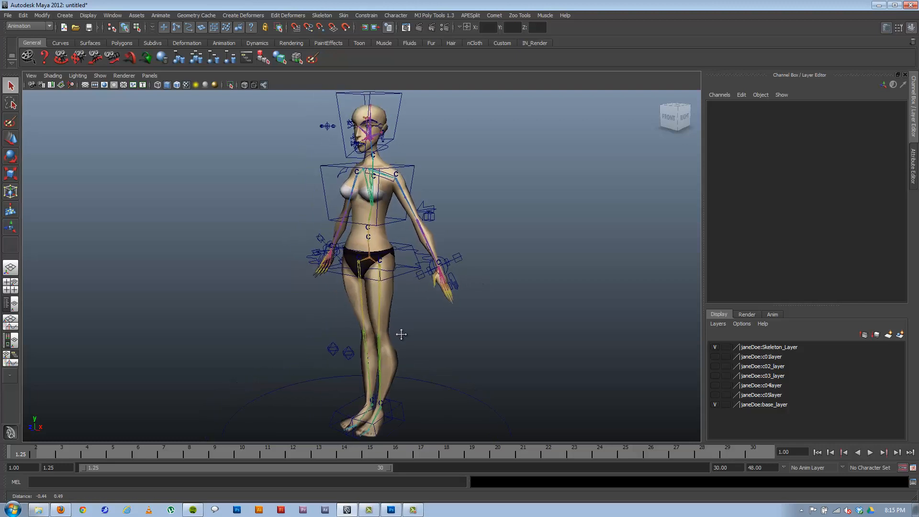
{"action": "middle_click_drag", "start_coordinate": [392, 287], "coordinate": [384, 292], "text": "alt"}
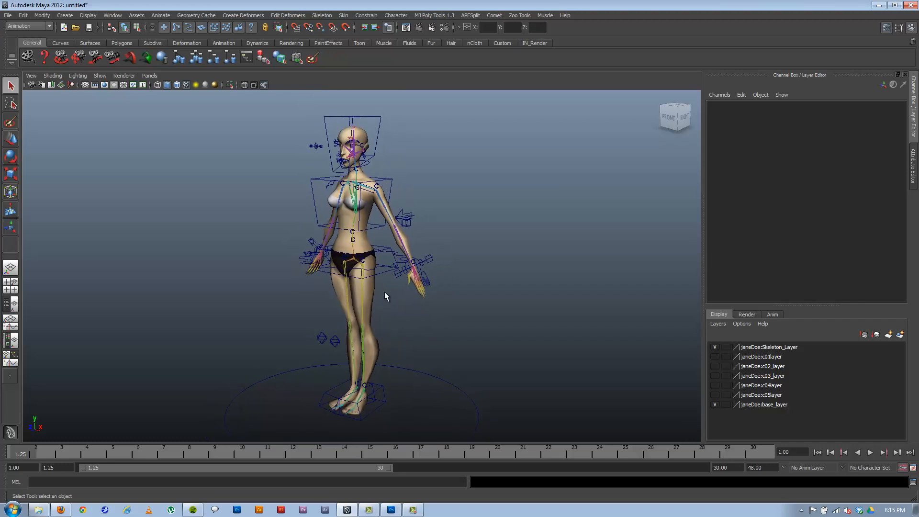
{"action": "left_click", "coordinate": [428, 262]}
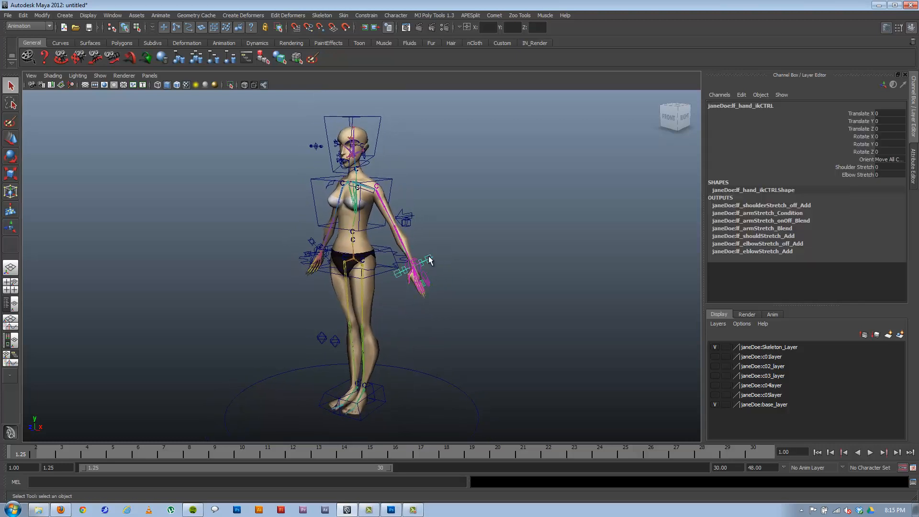
{"action": "double_click", "coordinate": [734, 105]}
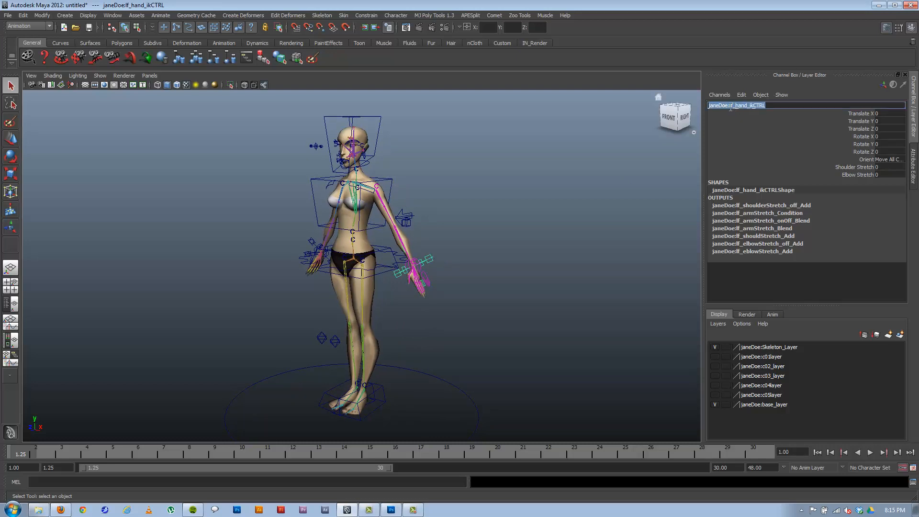
{"action": "left_click_drag", "start_coordinate": [729, 106], "coordinate": [700, 107]}
{"action": "left_click_drag", "start_coordinate": [729, 107], "coordinate": [724, 108]}
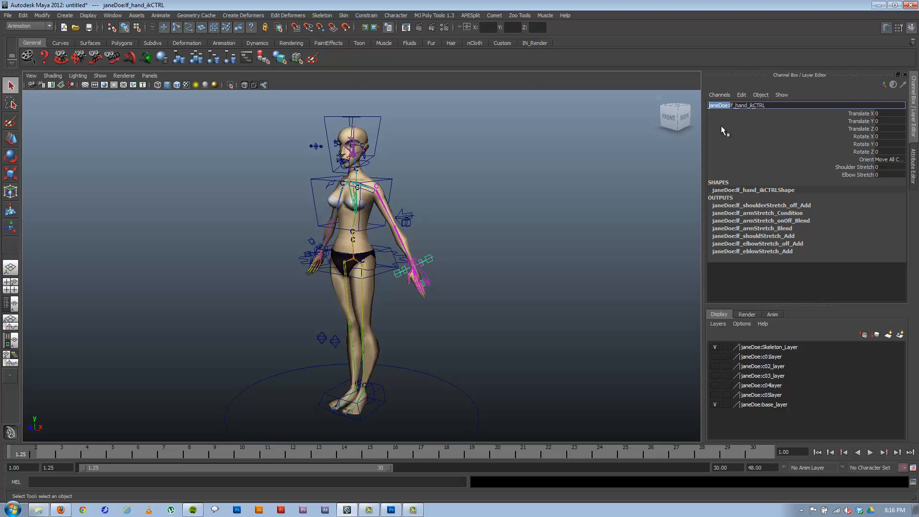
{"action": "left_click_drag", "start_coordinate": [766, 106], "coordinate": [708, 106]}
- Set the playback range start to frame 1
{"action": "left_click", "coordinate": [67, 467]}
{"action": "type", "text": "1"}
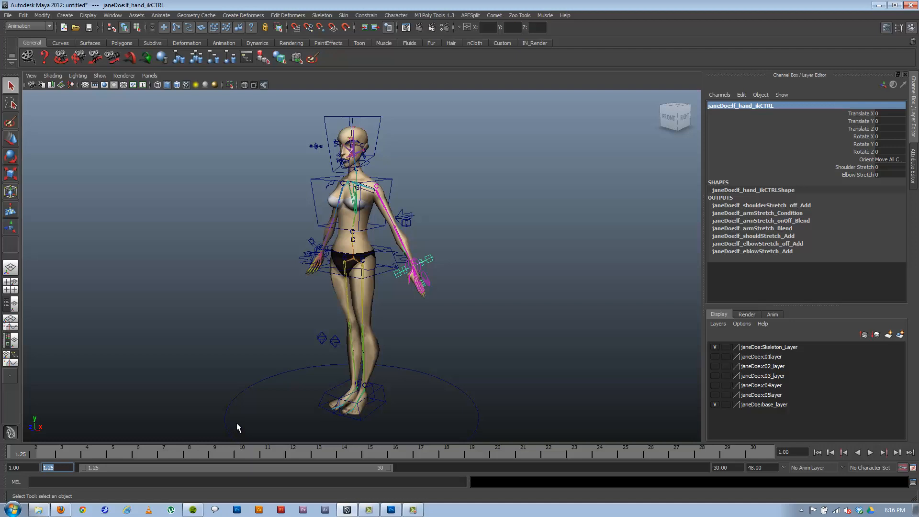
{"action": "key", "text": "Return"}
- Reselect the left hand IK control and bring up the File commands for a new reference
{"action": "left_click", "coordinate": [539, 215]}
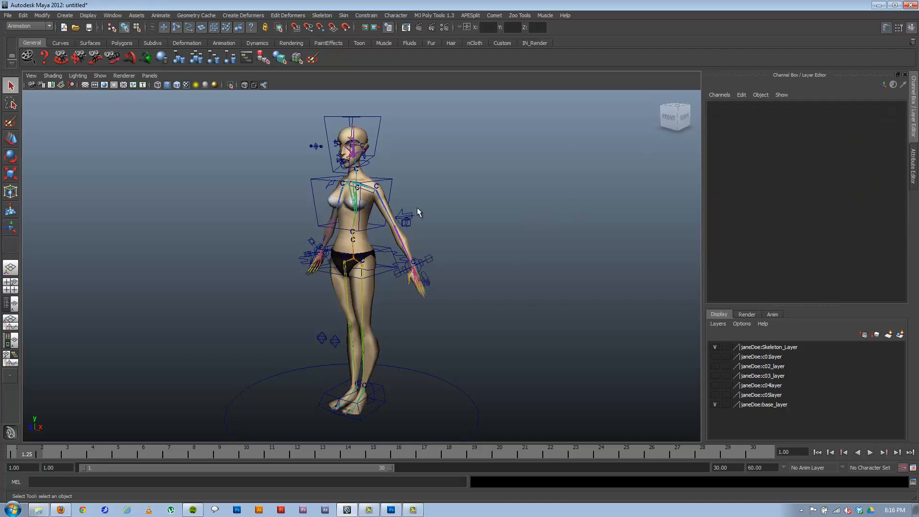
{"action": "left_click", "coordinate": [430, 259]}
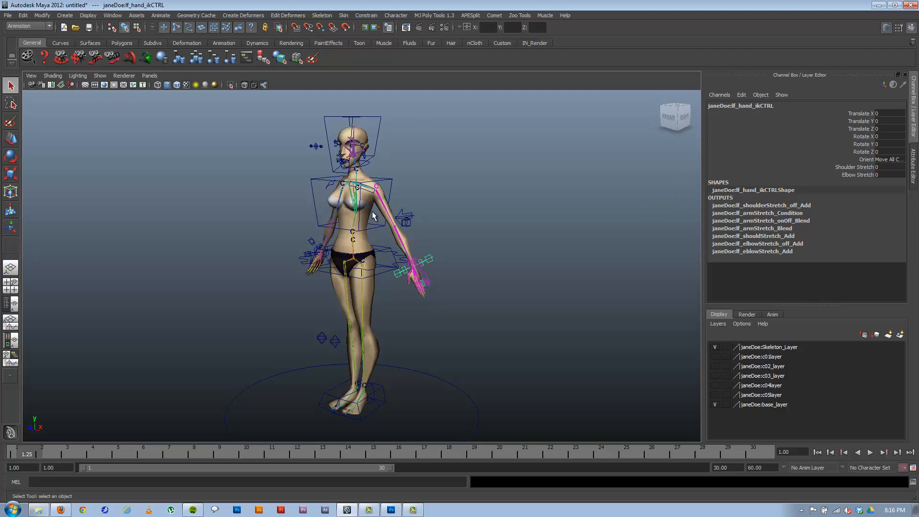
{"action": "left_click", "coordinate": [475, 233]}
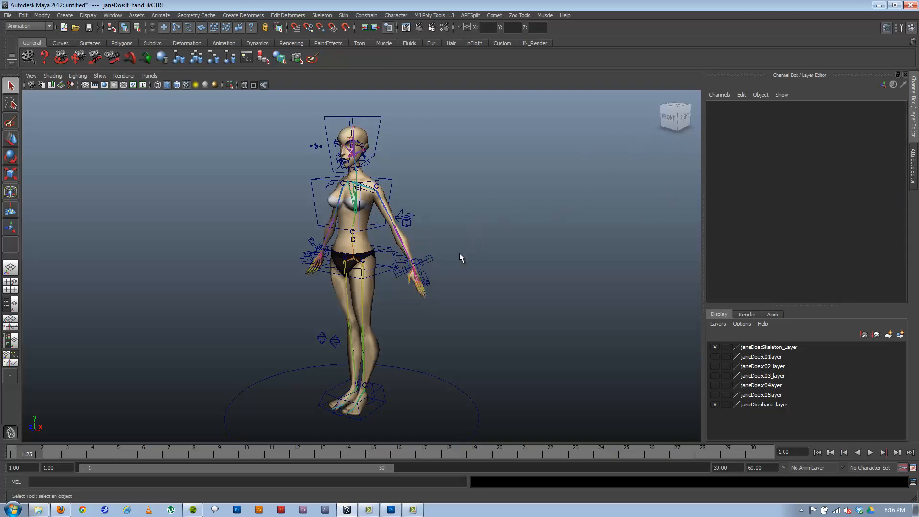
{"action": "key", "text": "z"}
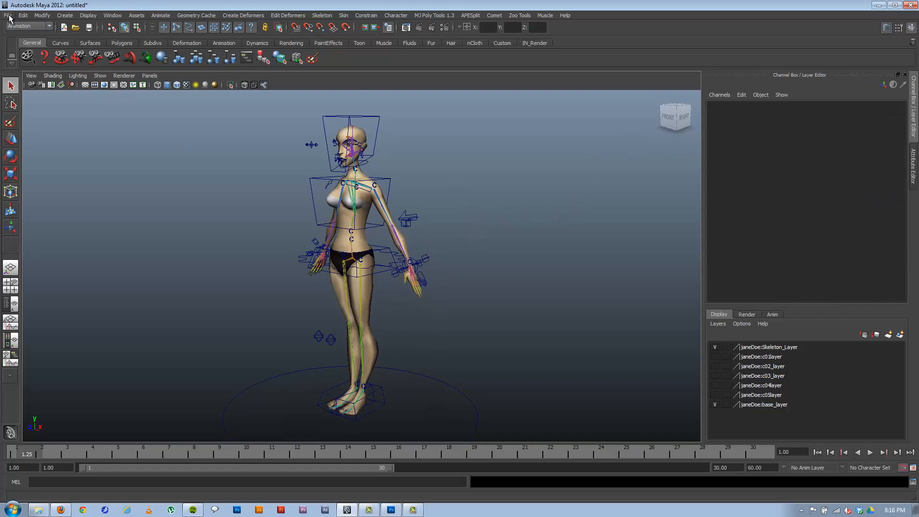
{"action": "key", "text": "q"}
{"action": "left_click", "coordinate": [425, 261]}
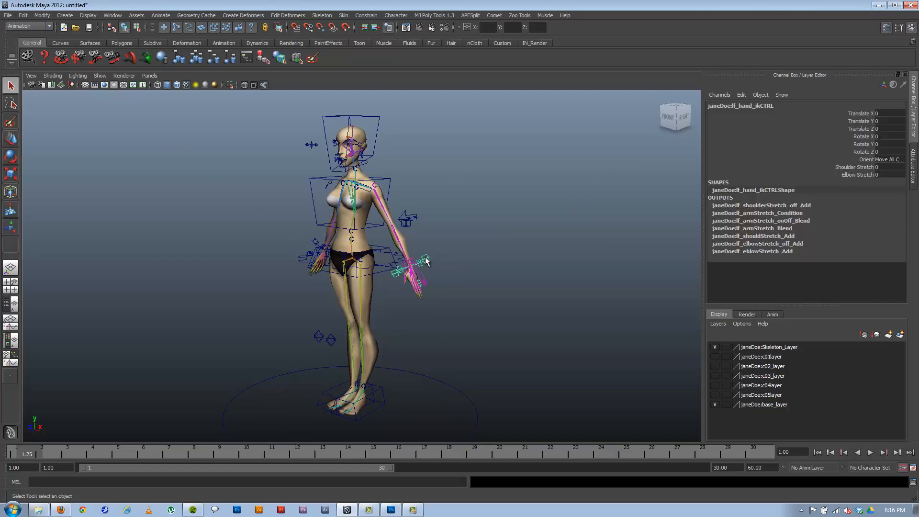
{"action": "left_click", "coordinate": [8, 15]}
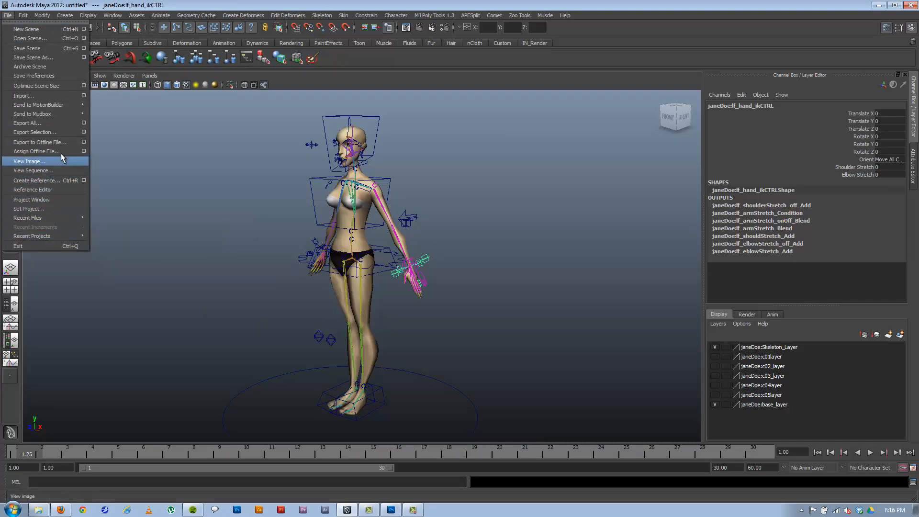
- Reference Desktop > PreLighting Set > PreLightLighting2.mb under the BedRoom namespace
{"action": "left_click", "coordinate": [84, 180]}
{"action": "scroll", "coordinate": [503, 252], "scroll_direction": "down", "scroll_amount": 3}
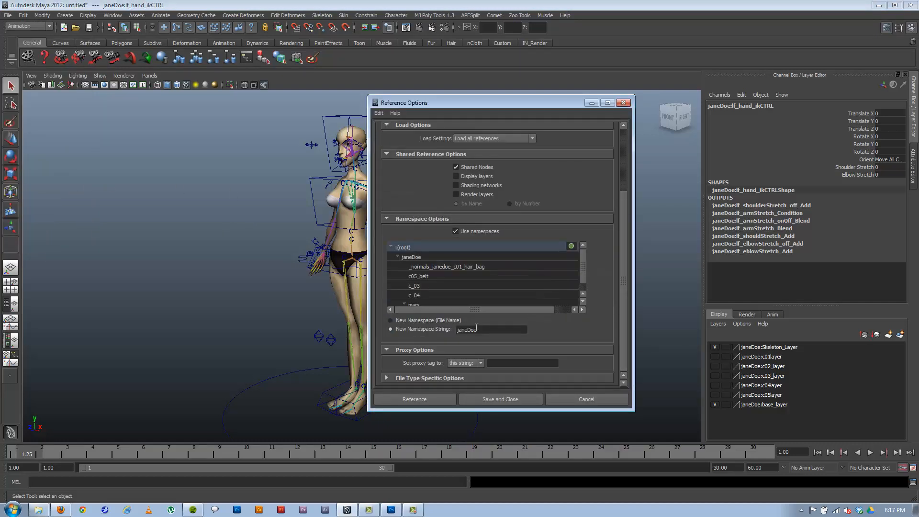
{"action": "type", "text": "p"}
{"action": "type", "text": "Room"}
{"action": "left_click", "coordinate": [416, 399]}
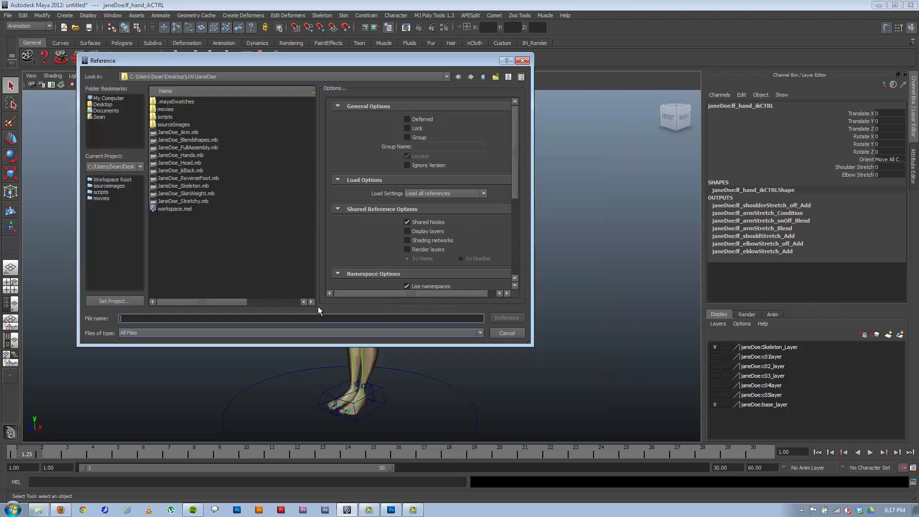
{"action": "left_click", "coordinate": [103, 105]}
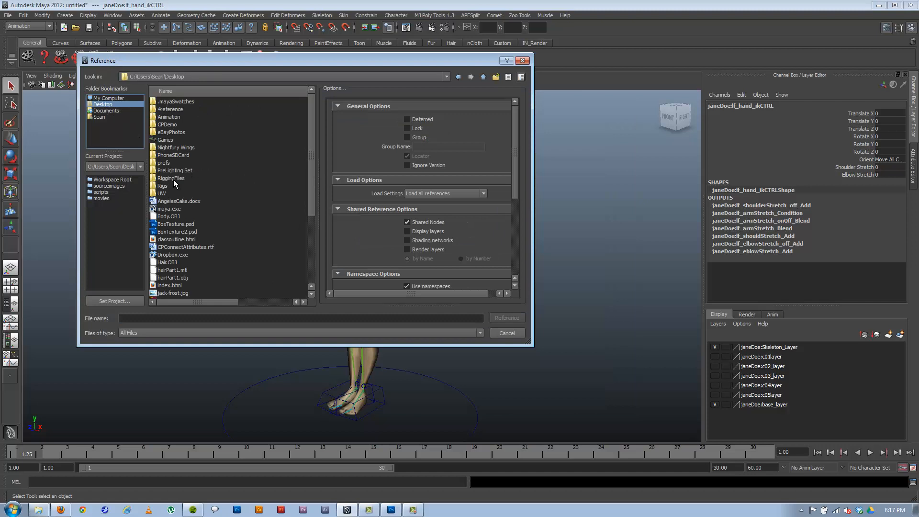
{"action": "double_click", "coordinate": [175, 171]}
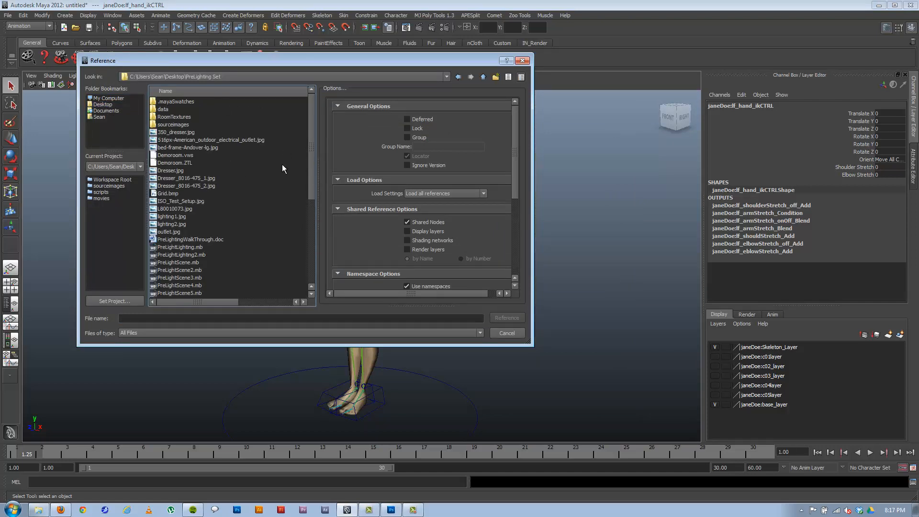
{"action": "double_click", "coordinate": [194, 254]}
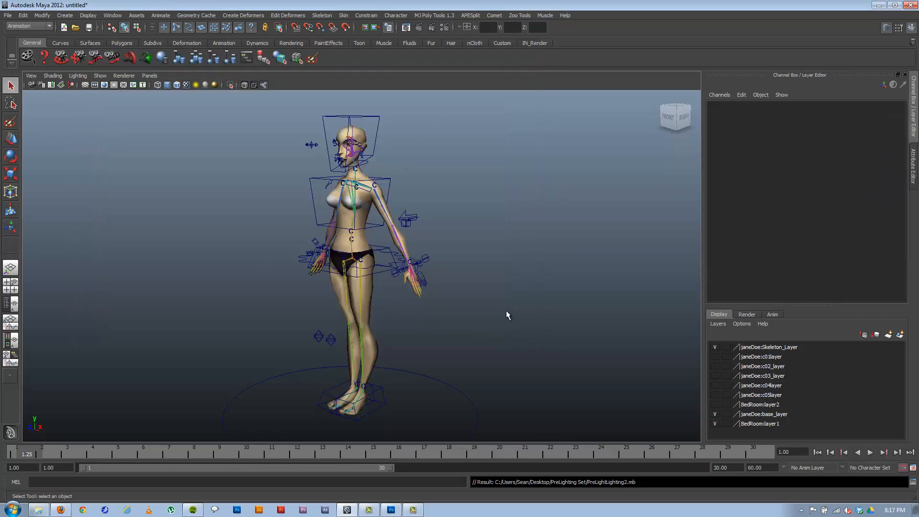
{"action": "scroll", "coordinate": [506, 310], "scroll_direction": "down", "scroll_amount": 5}
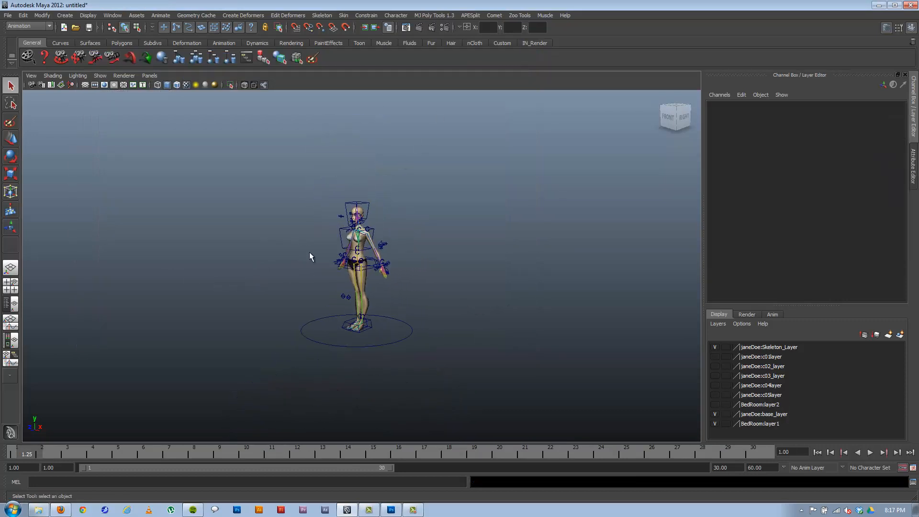
- Tumble to the feet, select BedRoom:polySurface74 beneath them, and bring up the File commands
{"action": "mouse_move", "coordinate": [310, 255]}
{"action": "left_mouse_down", "text": "alt"}
{"action": "mouse_move", "coordinate": [295, 238]}
{"action": "mouse_move", "coordinate": [342, 279]}
{"action": "mouse_move", "coordinate": [309, 294]}
{"action": "left_mouse_up", "text": "alt"}
{"action": "scroll", "coordinate": [512, 377], "scroll_direction": "up", "scroll_amount": 5}
{"action": "left_click_drag", "start_coordinate": [512, 376], "coordinate": [379, 303], "text": "alt"}
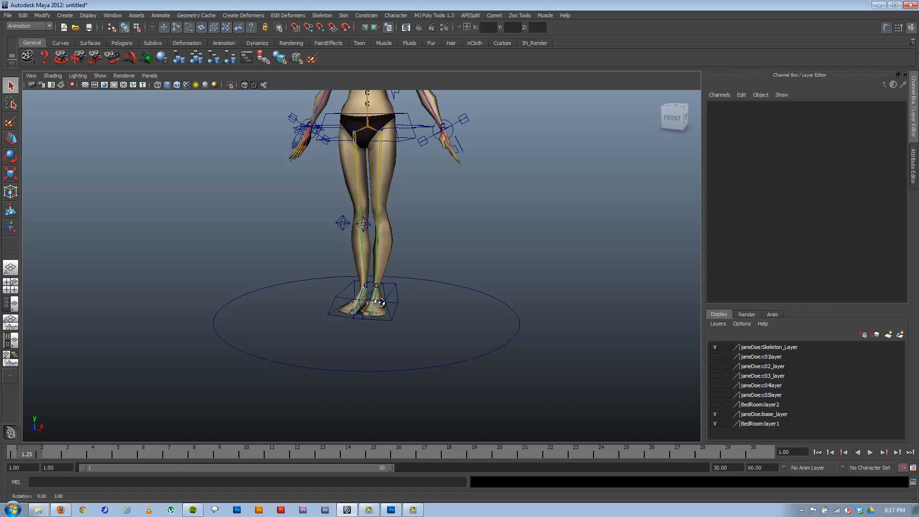
{"action": "scroll", "coordinate": [503, 366], "scroll_direction": "up", "scroll_amount": 5}
{"action": "mouse_move", "coordinate": [430, 352]}
{"action": "left_mouse_down", "text": "alt"}
{"action": "mouse_move", "coordinate": [373, 239]}
{"action": "mouse_move", "coordinate": [431, 237]}
{"action": "left_mouse_up", "text": "alt"}
{"action": "scroll", "coordinate": [374, 240], "scroll_direction": "up", "scroll_amount": 4}
{"action": "left_click", "coordinate": [526, 241]}
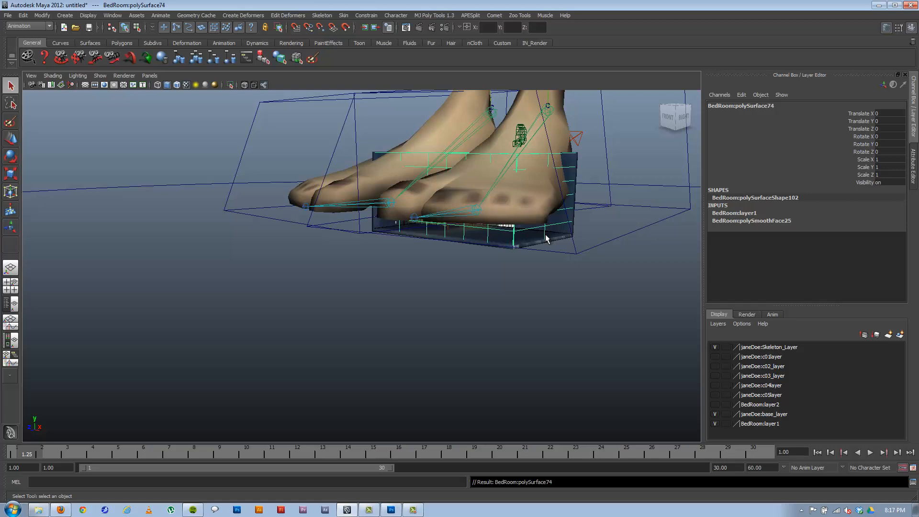
{"action": "left_click", "coordinate": [548, 238]}
{"action": "scroll", "coordinate": [551, 242], "scroll_direction": "down", "scroll_amount": 5}
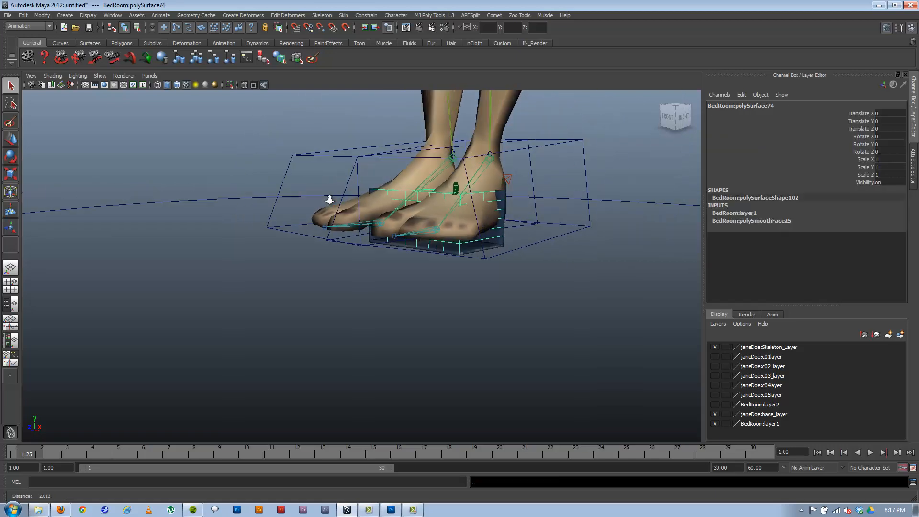
{"action": "left_click_drag", "start_coordinate": [502, 237], "coordinate": [431, 215], "text": "alt"}
{"action": "left_click", "coordinate": [10, 14]}
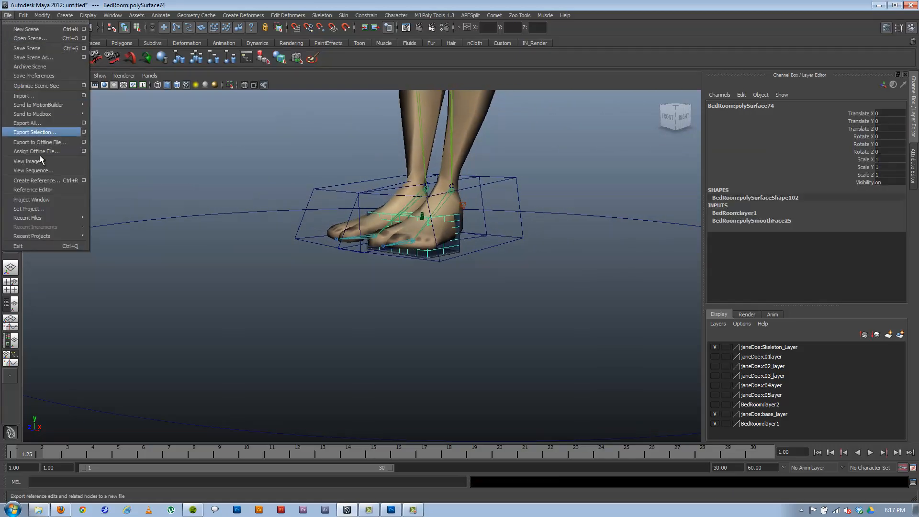
- In the Reference Editor, select the BedRoomRN reference and check its file path
{"action": "left_click", "coordinate": [47, 189]}
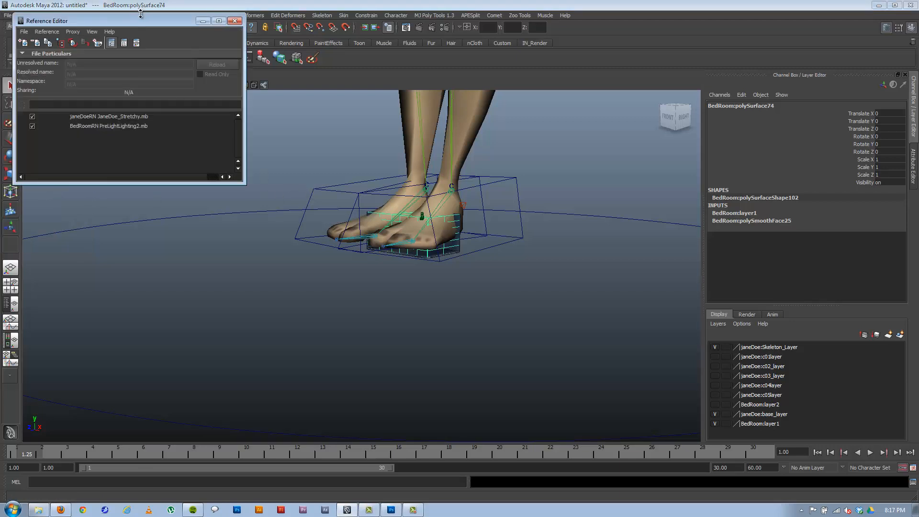
{"action": "left_click_drag", "start_coordinate": [141, 20], "coordinate": [220, 124]}
{"action": "left_click", "coordinate": [193, 229]}
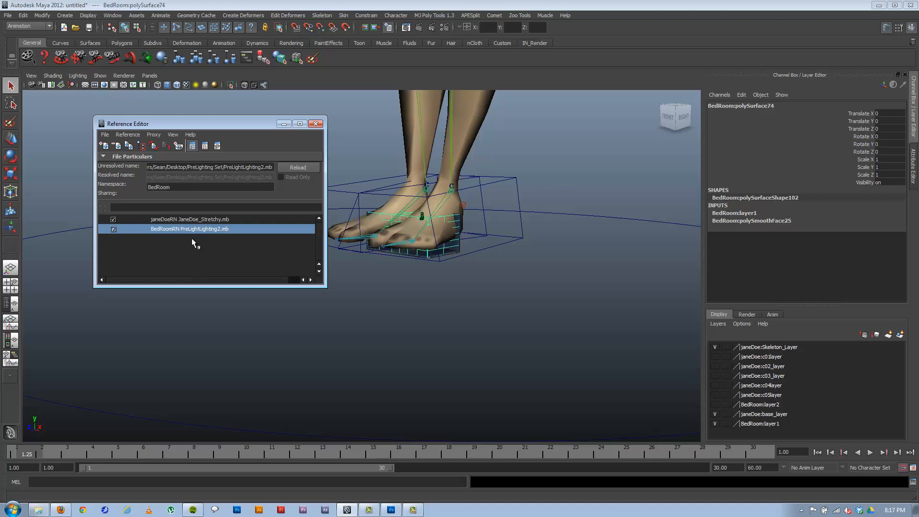
{"action": "left_click", "coordinate": [264, 166]}
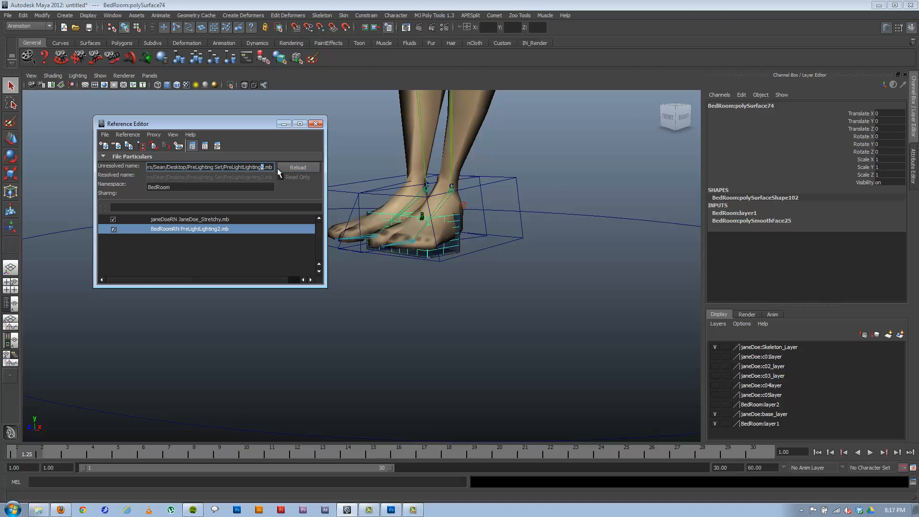
- Replace the BedRoom reference with PreLightLighting.mb and close the Reference Editor
{"action": "right_click", "coordinate": [172, 230]}
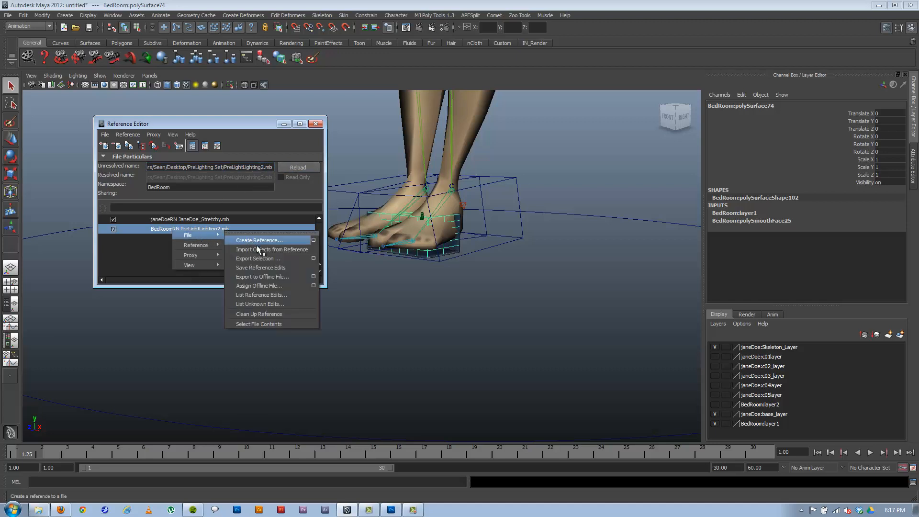
{"action": "mouse_move", "coordinate": [195, 245]}
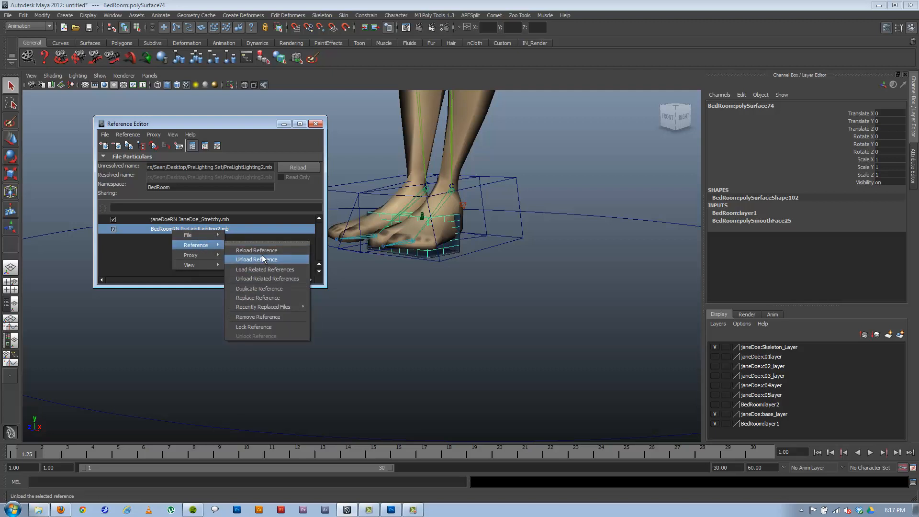
{"action": "left_click", "coordinate": [257, 298]}
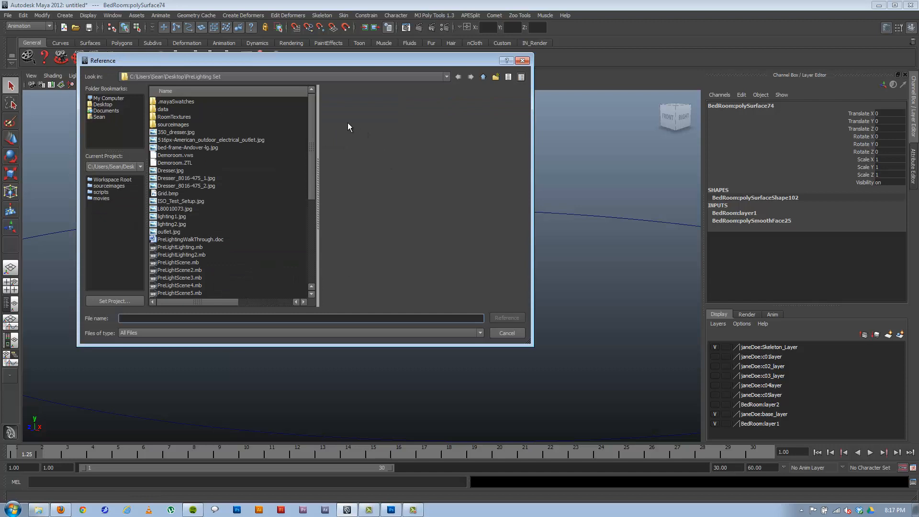
{"action": "double_click", "coordinate": [179, 247]}
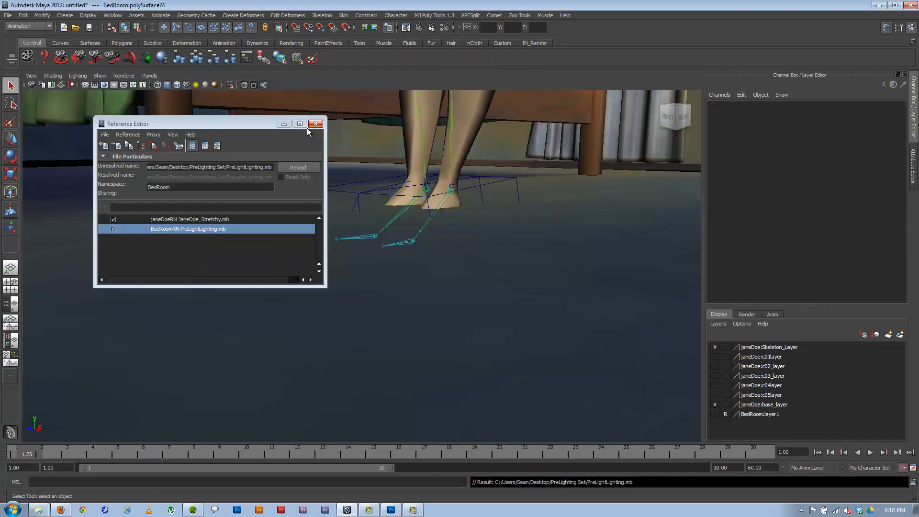
{"action": "left_click", "coordinate": [316, 124]}
{"action": "right_click_drag", "start_coordinate": [593, 266], "coordinate": [423, 170], "text": "alt"}
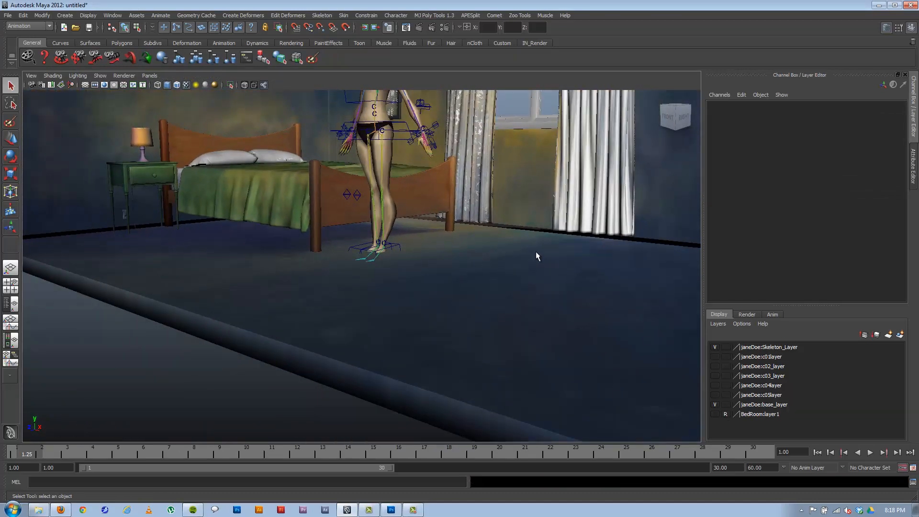
{"action": "right_click_drag", "start_coordinate": [535, 257], "coordinate": [430, 215], "text": "alt"}
{"action": "mouse_move", "coordinate": [445, 236]}
{"action": "left_mouse_down", "text": "alt"}
{"action": "mouse_move", "coordinate": [375, 250]}
{"action": "mouse_move", "coordinate": [381, 244]}
{"action": "left_mouse_up", "text": "alt"}
{"action": "right_click_drag", "start_coordinate": [381, 244], "coordinate": [345, 252], "text": "alt"}
{"action": "mouse_move", "coordinate": [360, 251]}
{"action": "left_mouse_down", "text": "alt"}
{"action": "mouse_move", "coordinate": [370, 255]}
{"action": "mouse_move", "coordinate": [344, 259]}
{"action": "left_mouse_up", "text": "alt"}
{"action": "right_click_drag", "start_coordinate": [345, 259], "coordinate": [316, 266], "text": "alt"}
{"action": "left_click_drag", "start_coordinate": [316, 265], "coordinate": [324, 273], "text": "alt"}
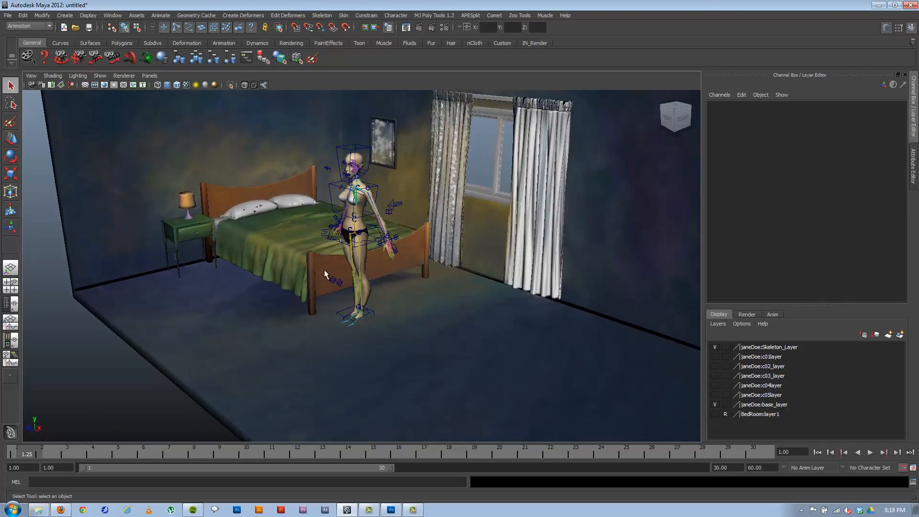
{"action": "right_click_drag", "start_coordinate": [324, 273], "coordinate": [373, 288], "text": "alt"}
{"action": "left_click_drag", "start_coordinate": [374, 287], "coordinate": [502, 330], "text": "alt"}
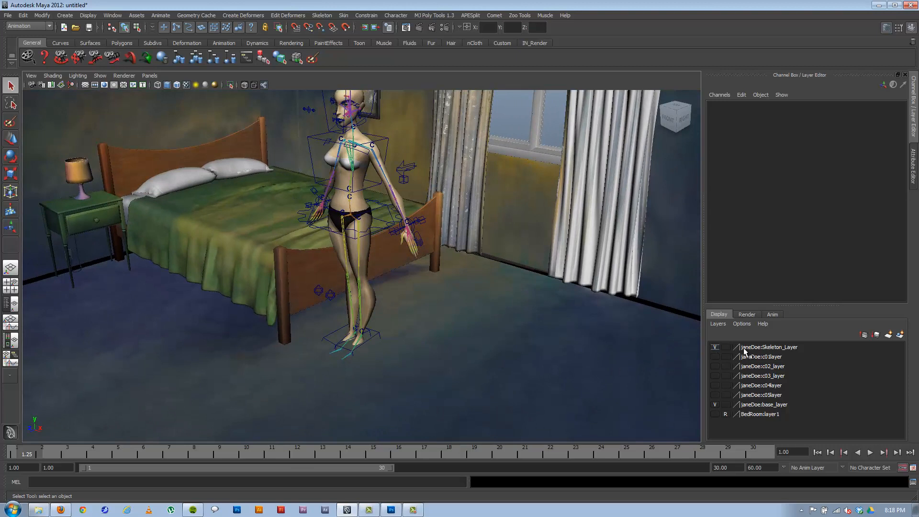
- Preview the c01 through c05 clothing layers on JaneDoe one after another
{"action": "left_click", "coordinate": [714, 357]}
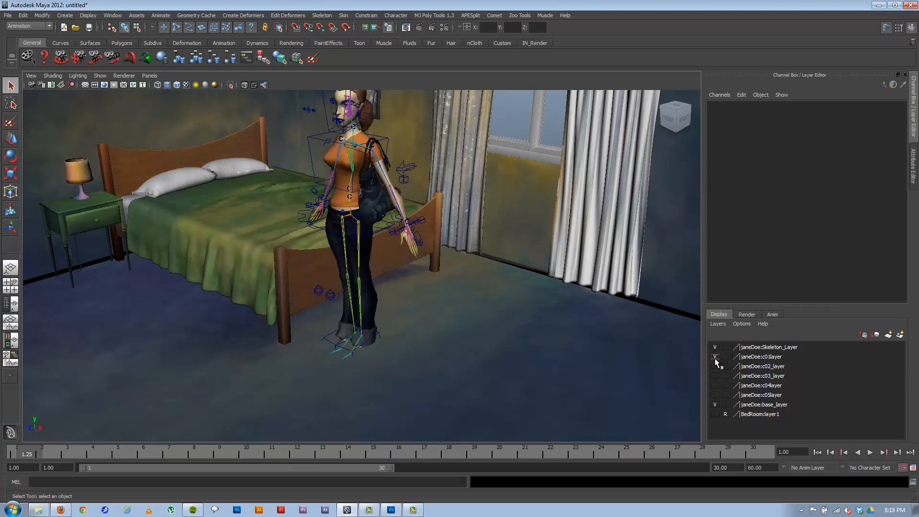
{"action": "left_click", "coordinate": [714, 359]}
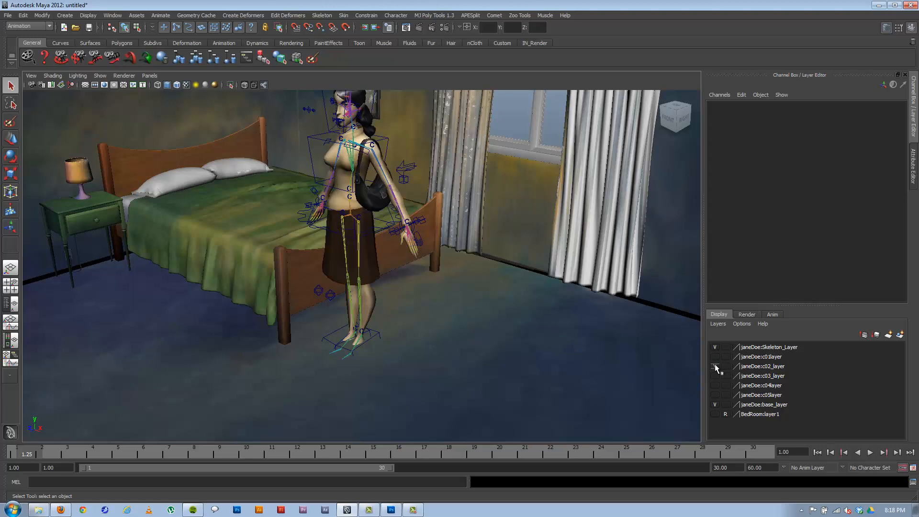
{"action": "left_click", "coordinate": [714, 364]}
{"action": "left_click", "coordinate": [715, 375]}
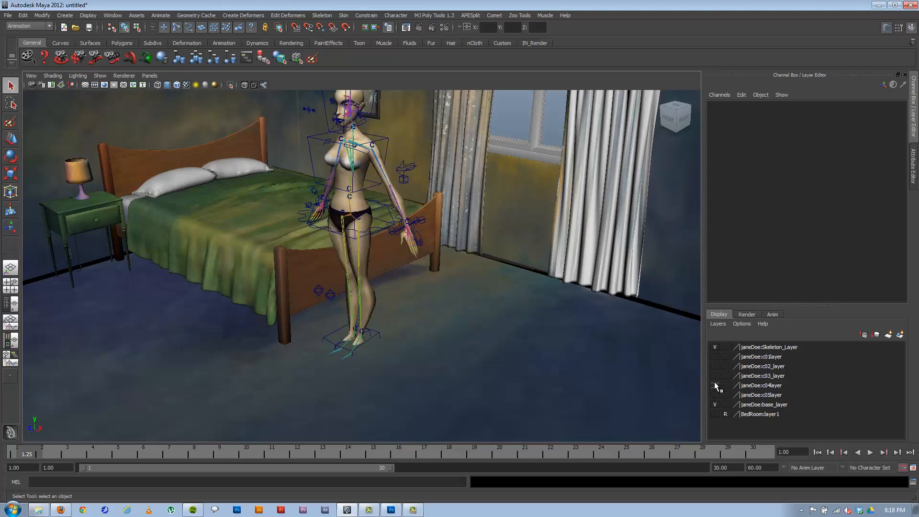
{"action": "left_click", "coordinate": [713, 386]}
{"action": "left_click", "coordinate": [715, 393]}
- Settle on the c02_layer outfit with the brown skirt and bag as the visible clothing
{"action": "left_click", "coordinate": [715, 365]}
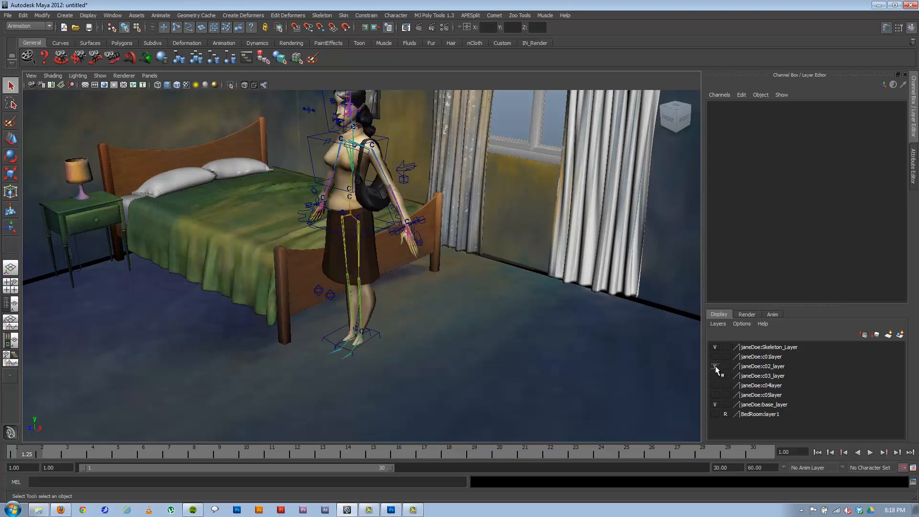
{"action": "left_click", "coordinate": [716, 363]}
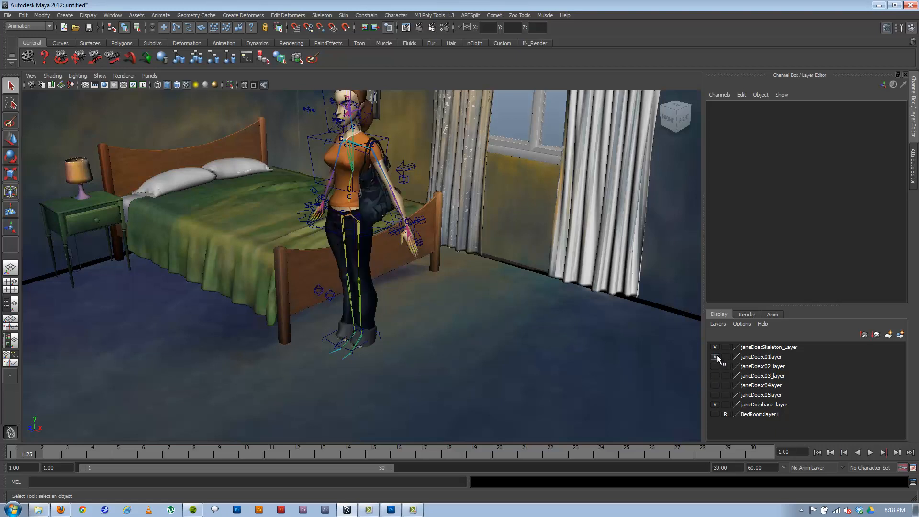
{"action": "left_click", "coordinate": [715, 357]}
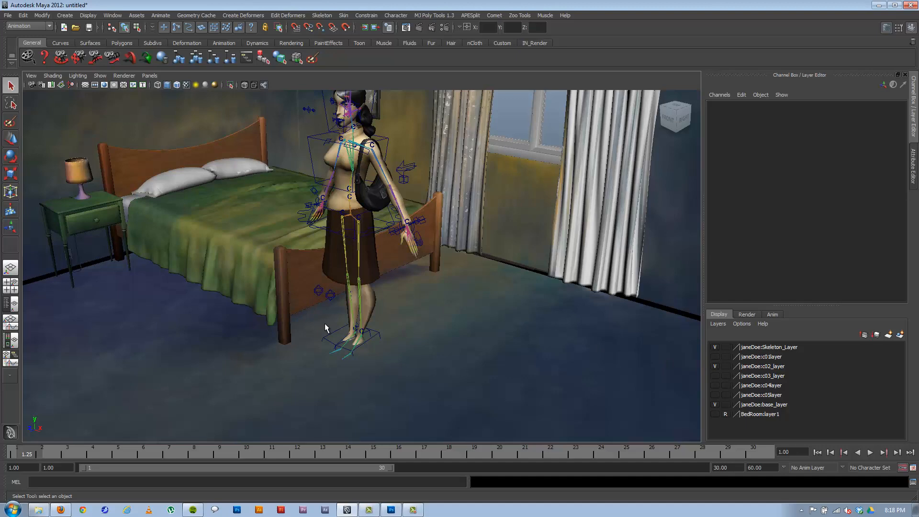
{"action": "left_click_drag", "start_coordinate": [441, 358], "coordinate": [359, 344], "text": "alt"}
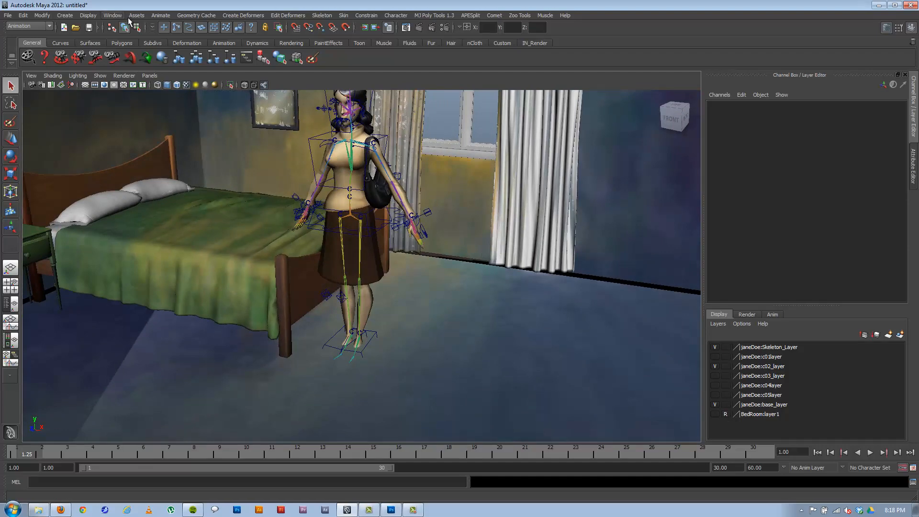
{"action": "left_click", "coordinate": [100, 75]}
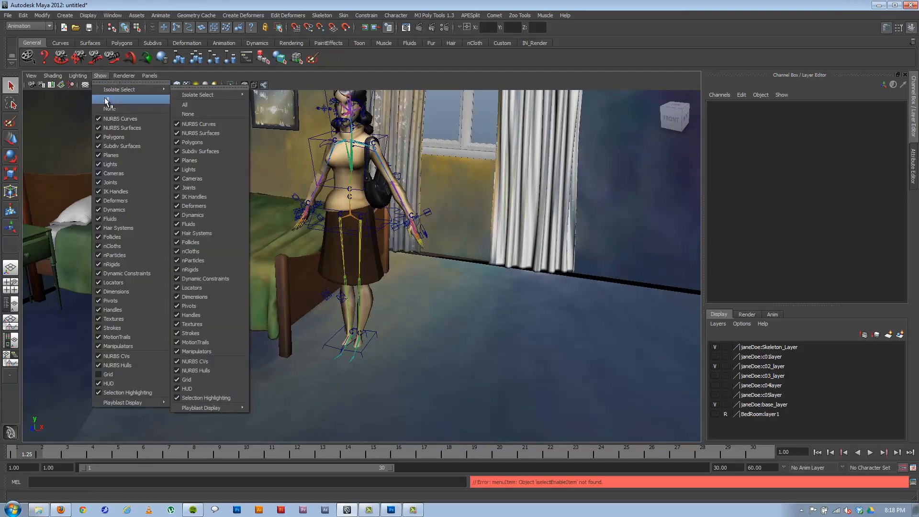
{"action": "left_click", "coordinate": [105, 98]}
{"action": "left_click", "coordinate": [100, 75]}
{"action": "left_click", "coordinate": [107, 144]}
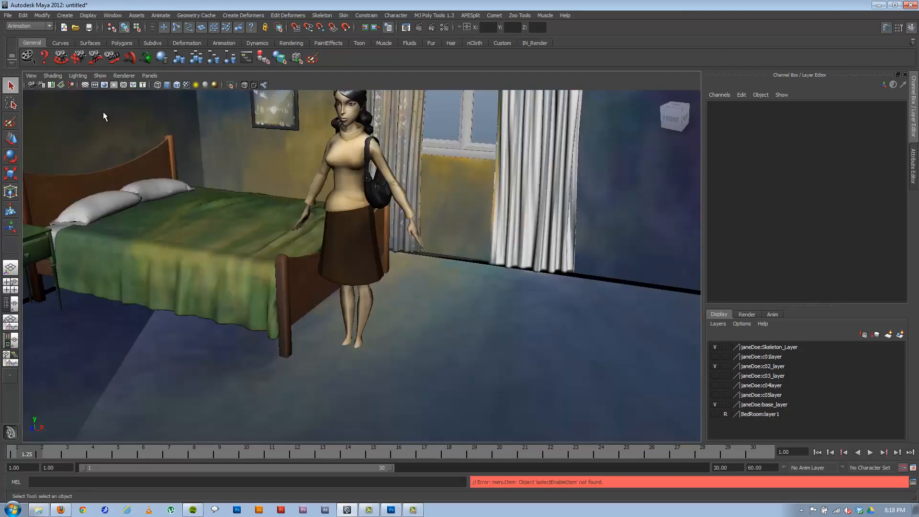
{"action": "left_click", "coordinate": [100, 75]}
{"action": "left_click", "coordinate": [108, 122]}
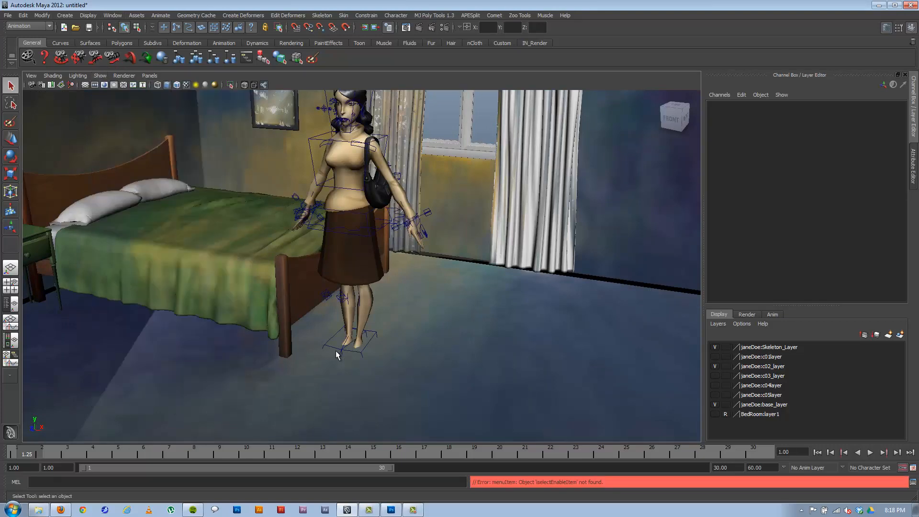
{"action": "left_click", "coordinate": [381, 347]}
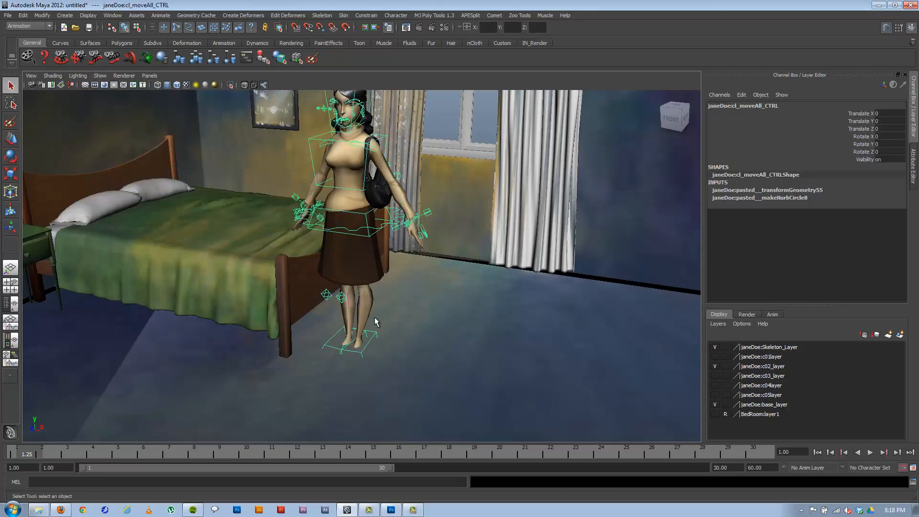
- Inspect the room, then select JaneDoe's moveAll control with the Move tool active
{"action": "left_click", "coordinate": [419, 311]}
{"action": "left_click_drag", "start_coordinate": [418, 311], "coordinate": [368, 299], "text": "alt"}
{"action": "middle_click_drag", "start_coordinate": [368, 300], "coordinate": [367, 310], "text": "alt"}
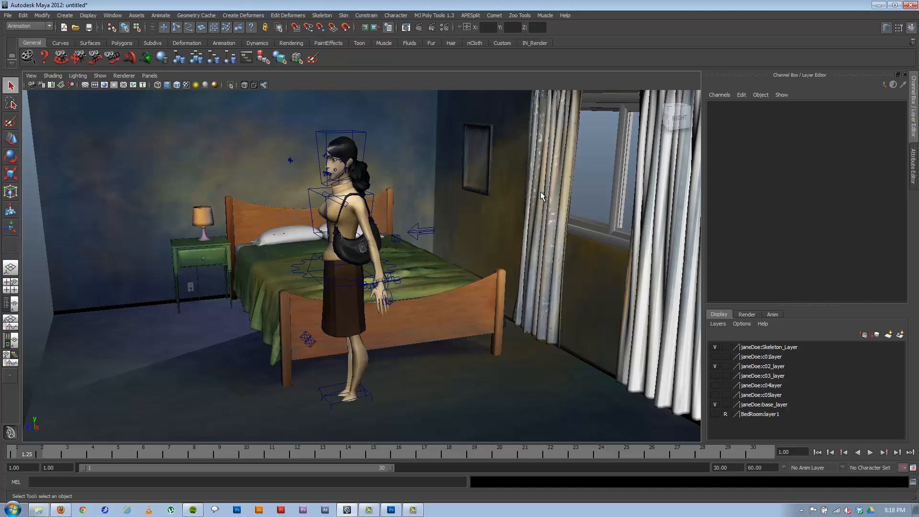
{"action": "left_click", "coordinate": [499, 207]}
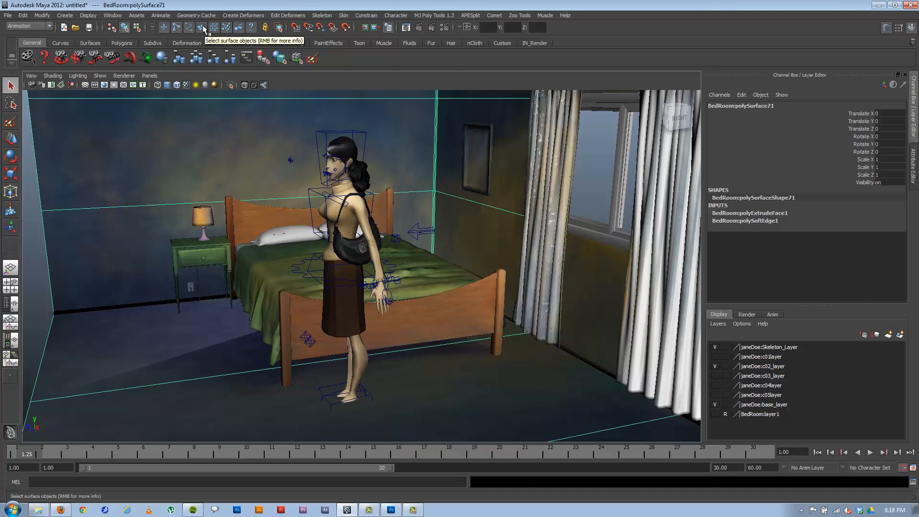
{"action": "left_click", "coordinate": [528, 219]}
{"action": "left_click_drag", "start_coordinate": [503, 187], "coordinate": [381, 419], "text": "alt"}
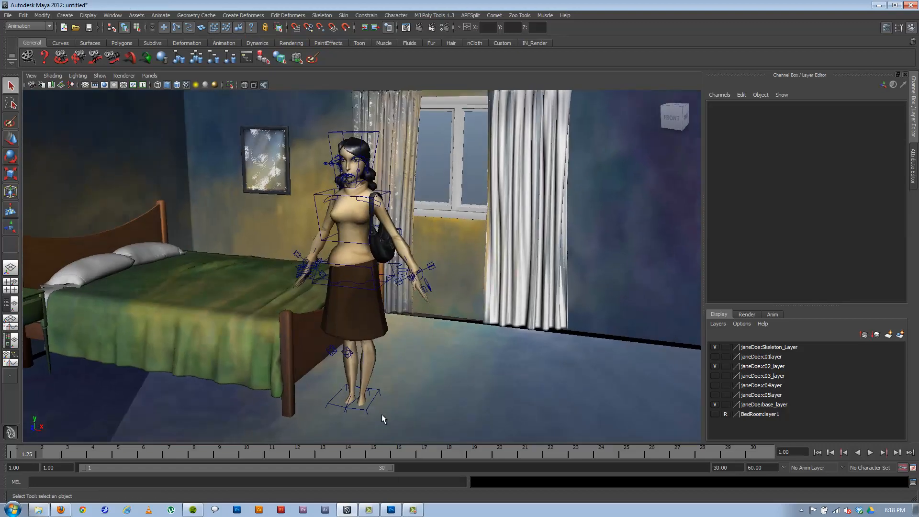
{"action": "left_click", "coordinate": [366, 402]}
{"action": "left_click_drag", "start_coordinate": [462, 437], "coordinate": [379, 316], "text": "alt"}
{"action": "key", "text": "w"}
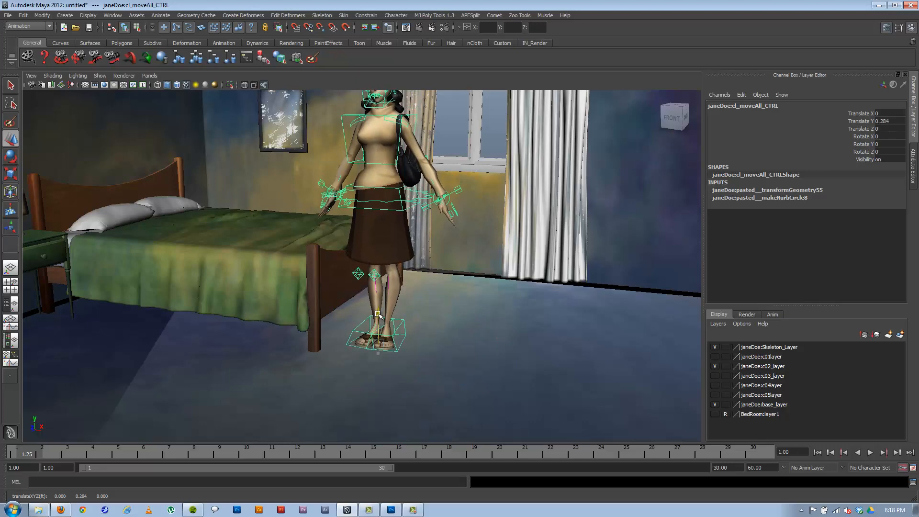
{"action": "left_click_drag", "start_coordinate": [449, 351], "coordinate": [426, 363], "text": "alt"}
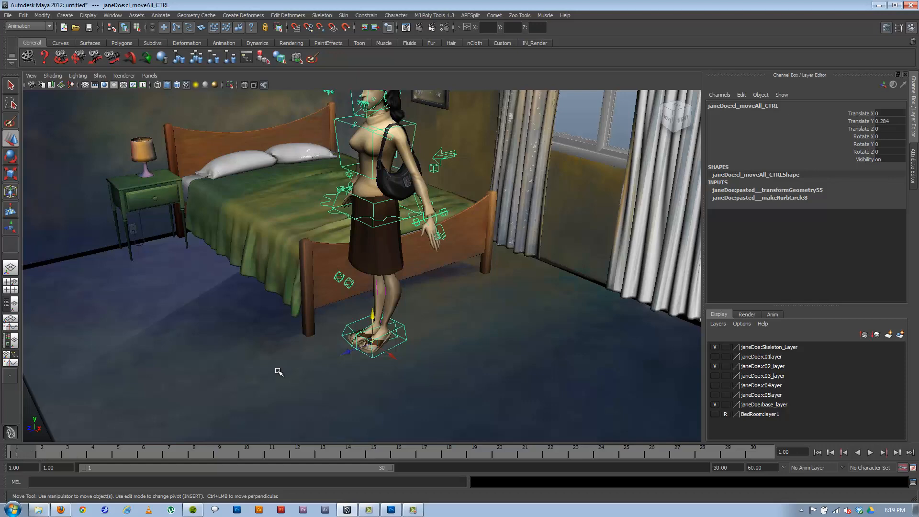
- Key the character by the bed at frame 1, moved forward at frame 5, and turned away at frame 10
{"action": "left_click_drag", "start_coordinate": [353, 348], "coordinate": [393, 332]}
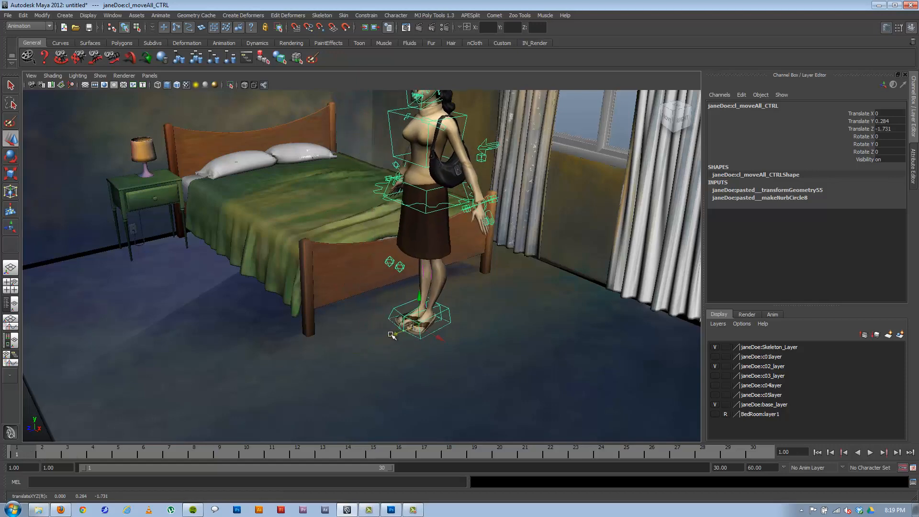
{"action": "key", "text": "s"}
{"action": "left_click", "coordinate": [119, 451]}
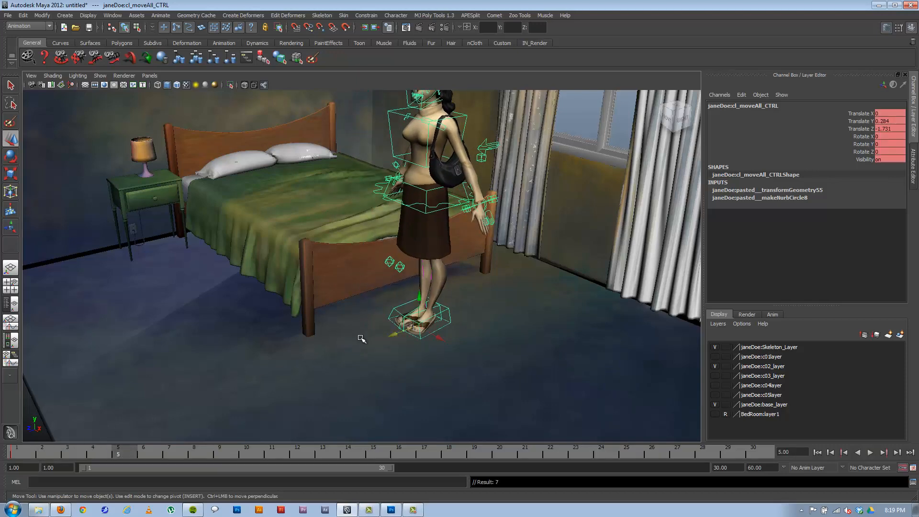
{"action": "left_click_drag", "start_coordinate": [393, 332], "coordinate": [222, 389]}
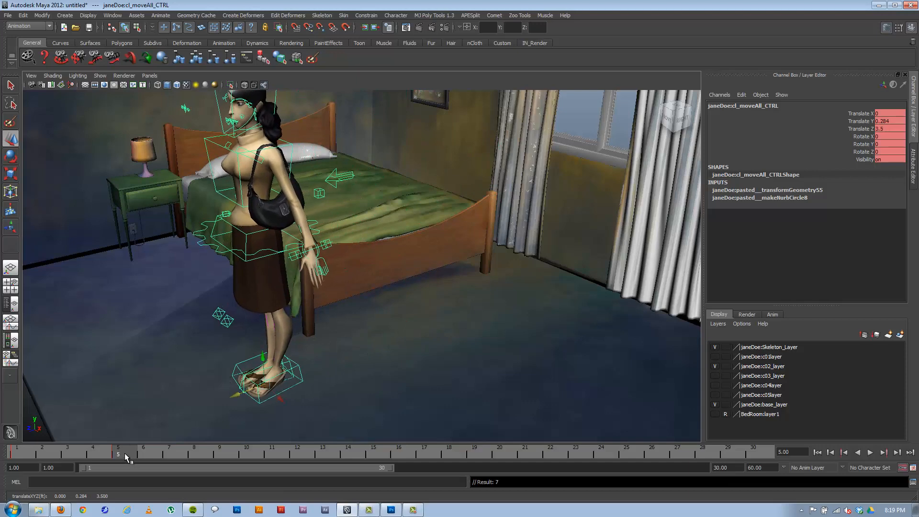
{"action": "left_click", "coordinate": [246, 451]}
{"action": "key", "text": "e"}
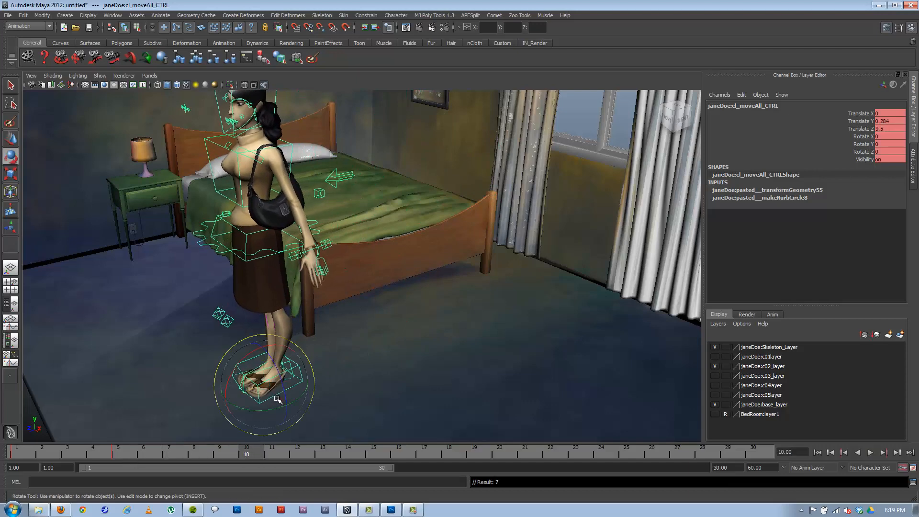
{"action": "left_click_drag", "start_coordinate": [281, 406], "coordinate": [237, 402]}
{"action": "key", "text": "z"}
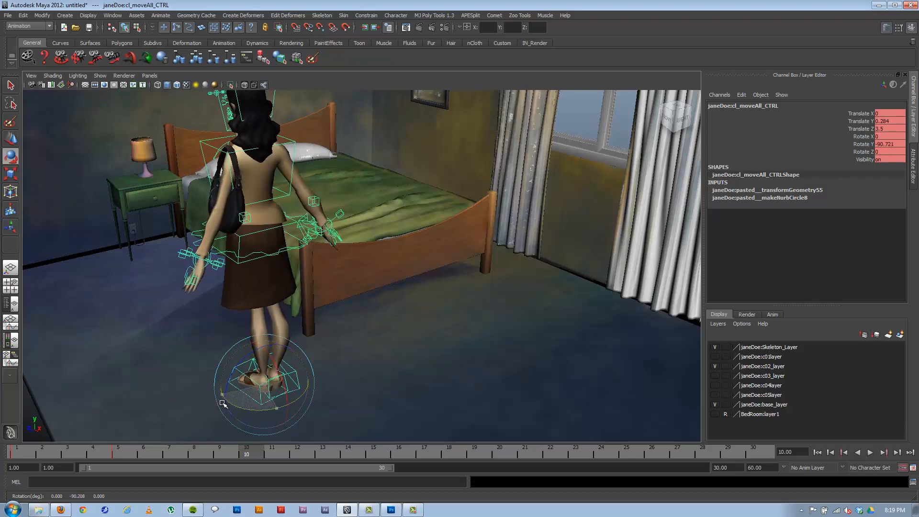
- Walk her left toward the nightstand at frame 16 and turn her back toward the bed at frame 18
{"action": "left_click_drag", "start_coordinate": [326, 450], "coordinate": [365, 455]}
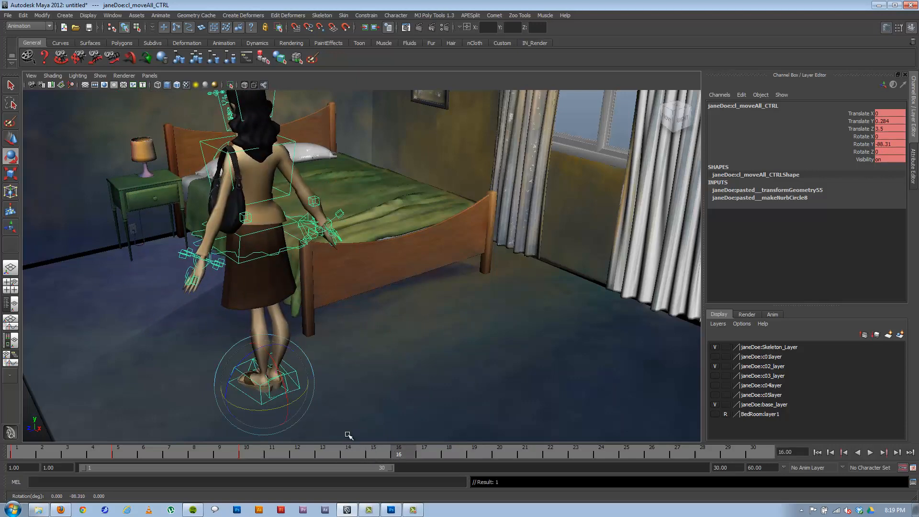
{"action": "key", "text": "w"}
{"action": "left_click_drag", "start_coordinate": [285, 401], "coordinate": [201, 318]}
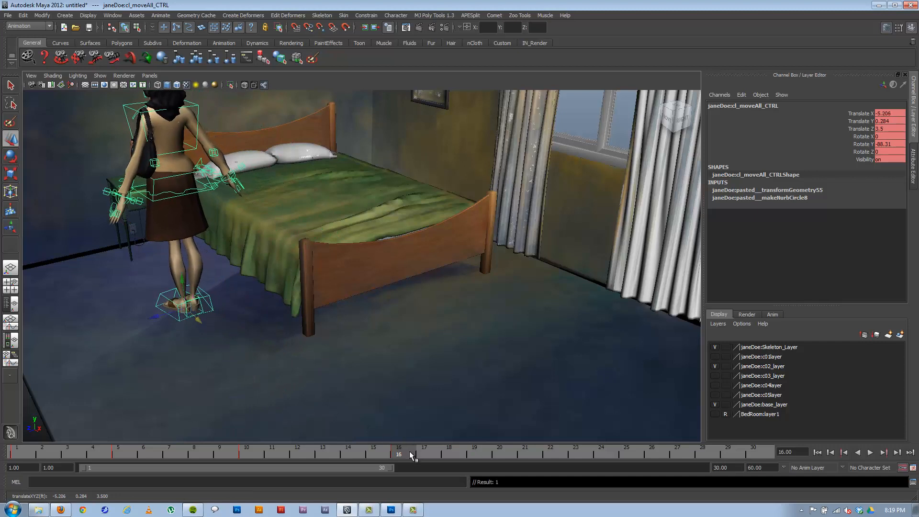
{"action": "left_click_drag", "start_coordinate": [411, 454], "coordinate": [453, 454]}
{"action": "key", "text": "e"}
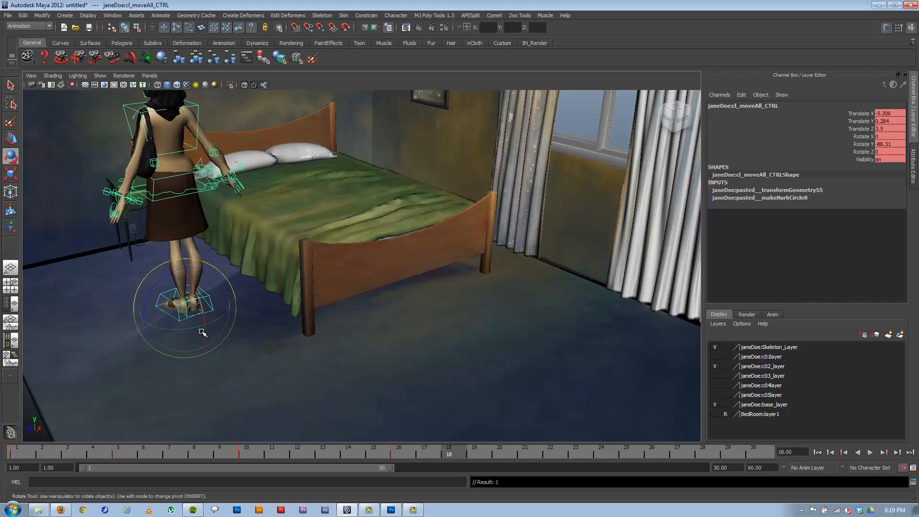
{"action": "left_click_drag", "start_coordinate": [206, 322], "coordinate": [274, 307]}
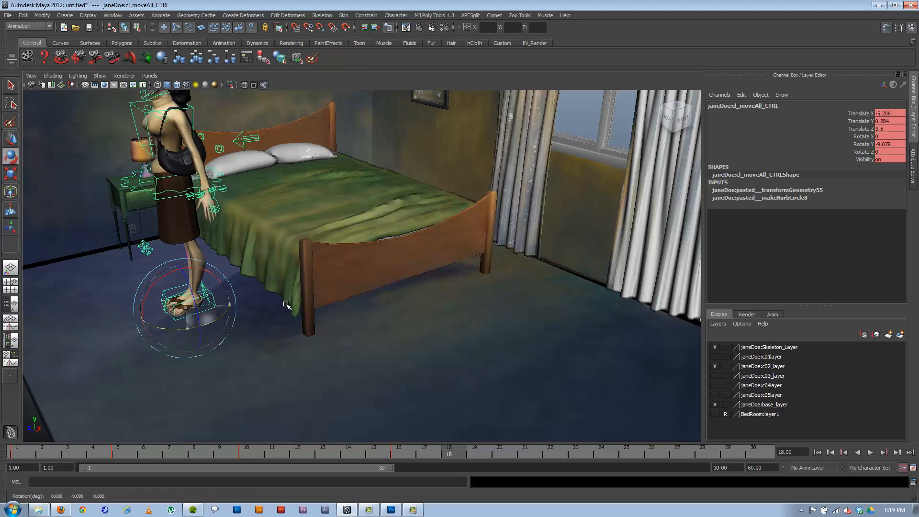
- Play back the walk animation, stop it, and reframe the scene
{"action": "key", "text": "alt+v"}
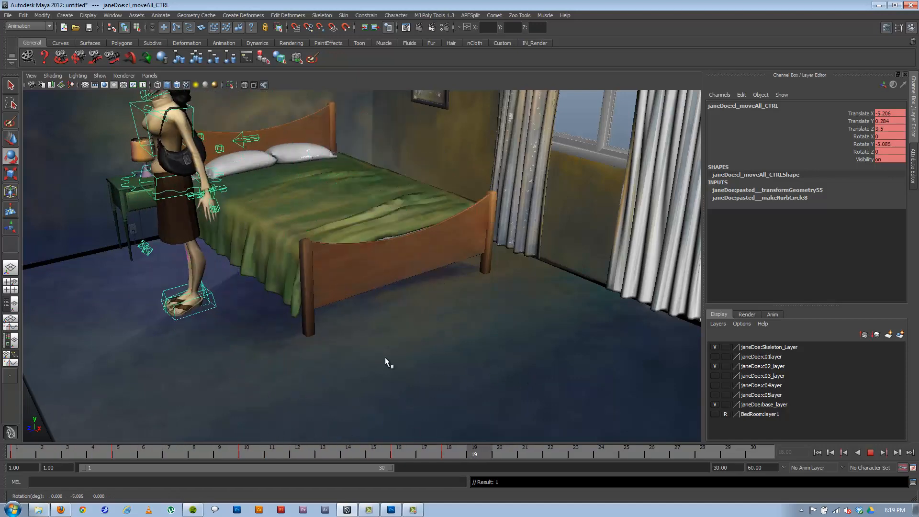
{"action": "key", "text": "Escape"}
{"action": "left_click_drag", "start_coordinate": [445, 243], "coordinate": [417, 255], "text": "alt"}
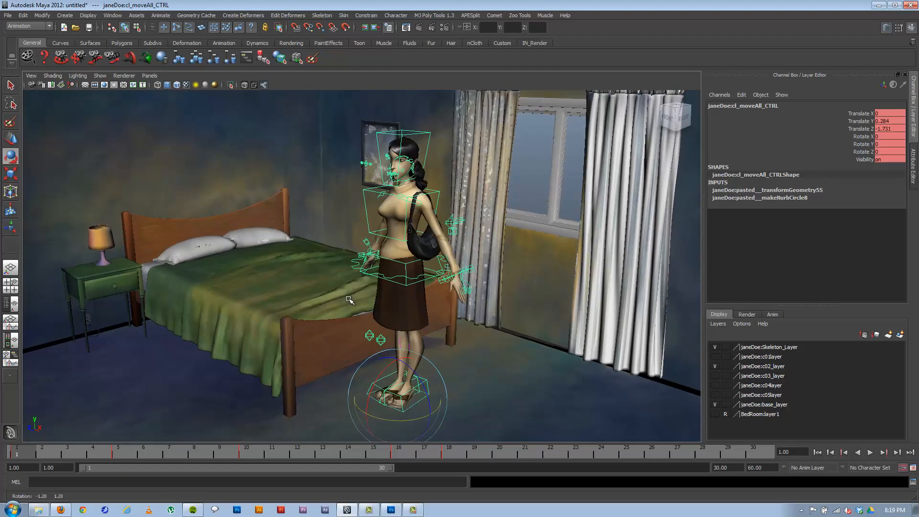
- Deselect JaneDoe's controls and pull the camera back to frame the whole bedroom with her
{"action": "left_click_drag", "start_coordinate": [361, 298], "coordinate": [461, 311], "text": "alt"}
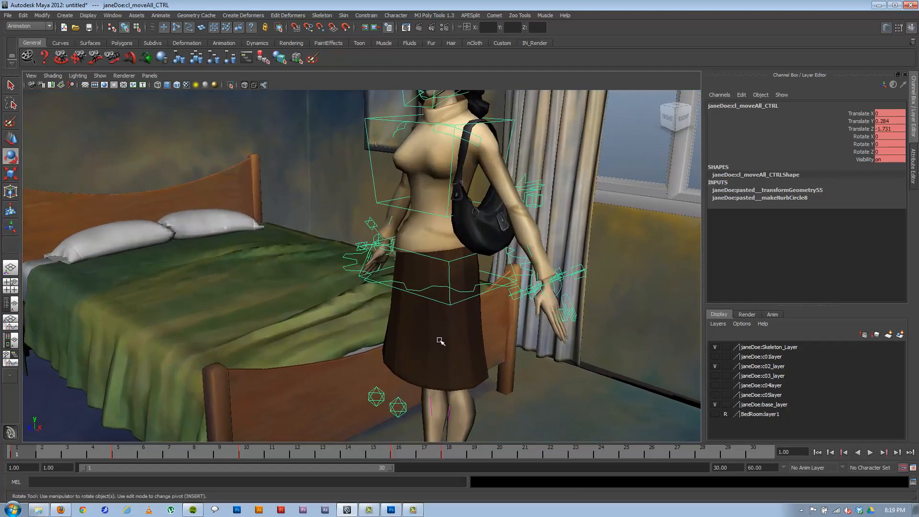
{"action": "left_click", "coordinate": [440, 352]}
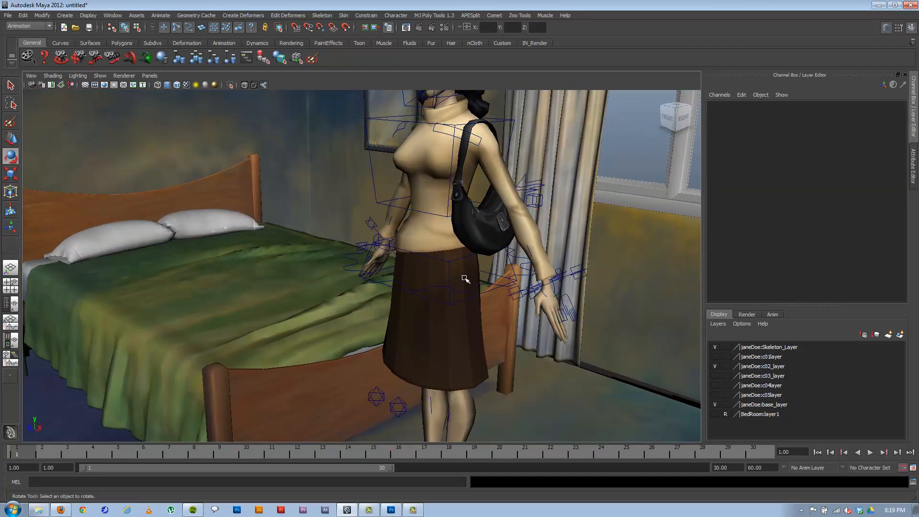
{"action": "right_click_drag", "start_coordinate": [545, 306], "coordinate": [402, 287], "text": "alt"}
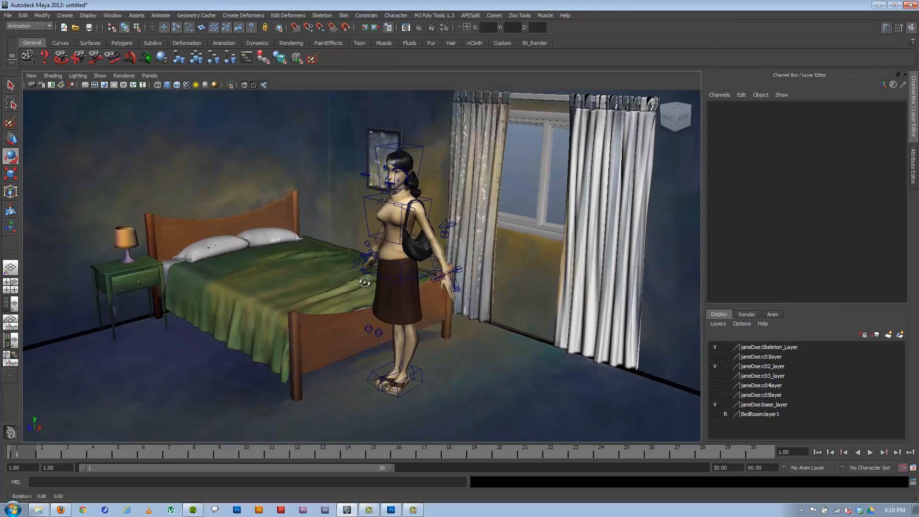
{"action": "left_click_drag", "start_coordinate": [402, 287], "coordinate": [367, 283], "text": "alt"}
{"action": "middle_click_drag", "start_coordinate": [367, 284], "coordinate": [359, 279], "text": "alt"}
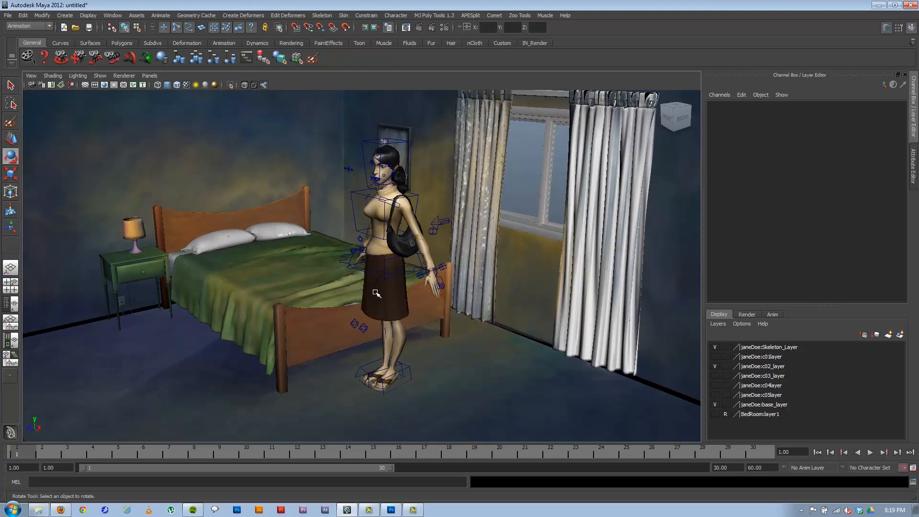
{"action": "mouse_move", "coordinate": [377, 292]}
{"action": "left_mouse_down", "text": "alt"}
{"action": "mouse_move", "coordinate": [399, 307]}
{"action": "mouse_move", "coordinate": [393, 317]}
{"action": "left_mouse_up", "text": "alt"}
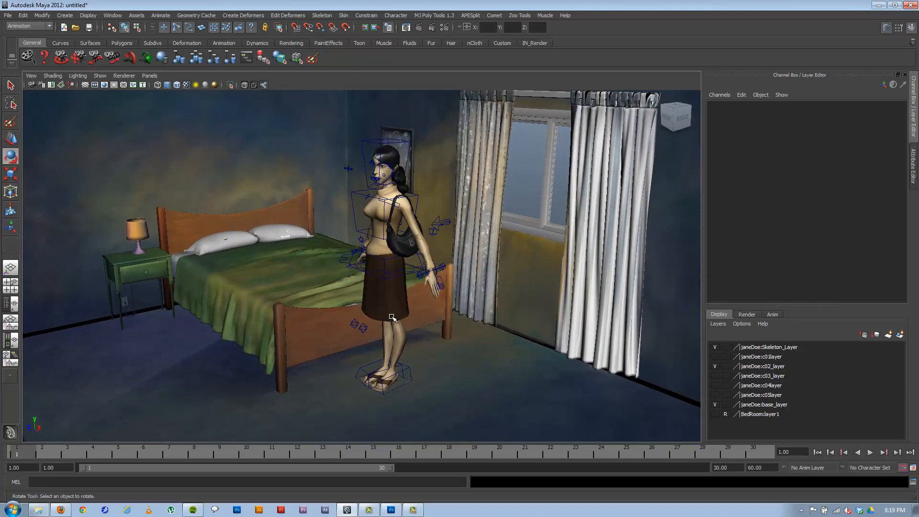
- Save the scene as Animation.mb in the PreLighting Set folder via Save Scene As
{"action": "left_click", "coordinate": [8, 16]}
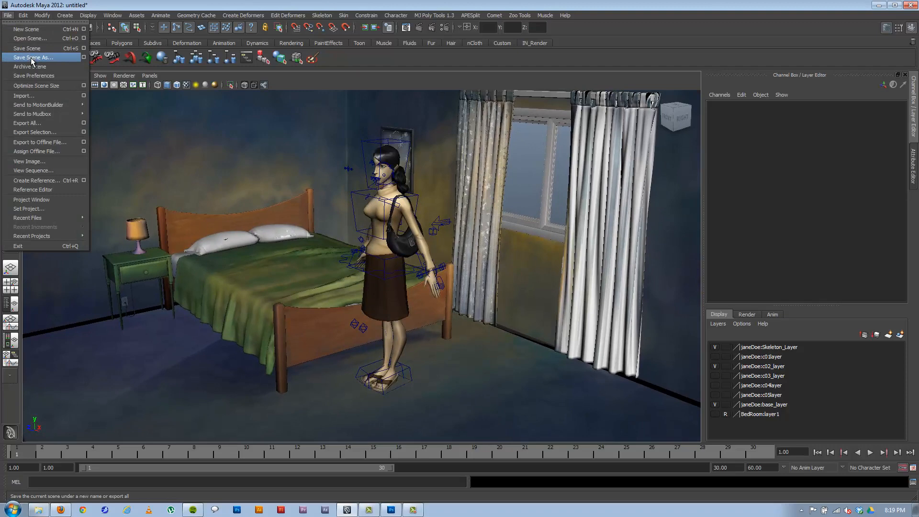
{"action": "left_click", "coordinate": [31, 57]}
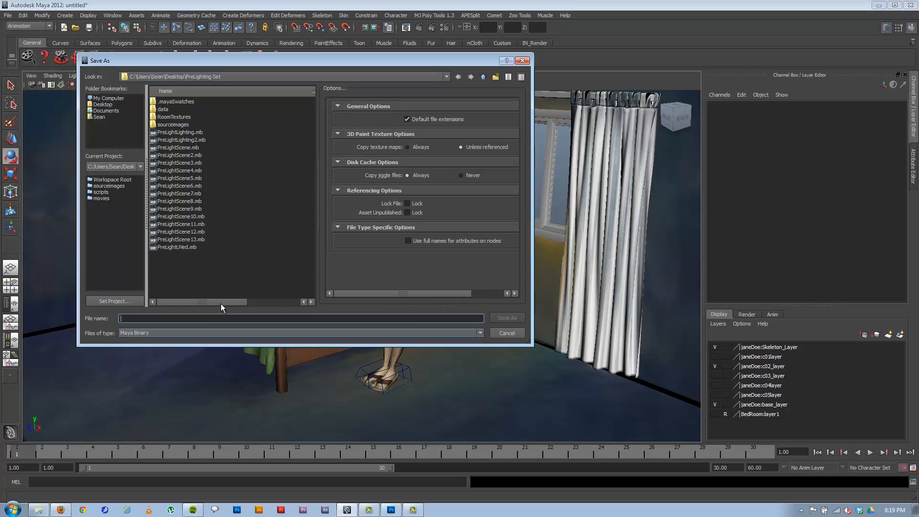
{"action": "type", "text": "Animation"}
{"action": "key", "text": "Return"}
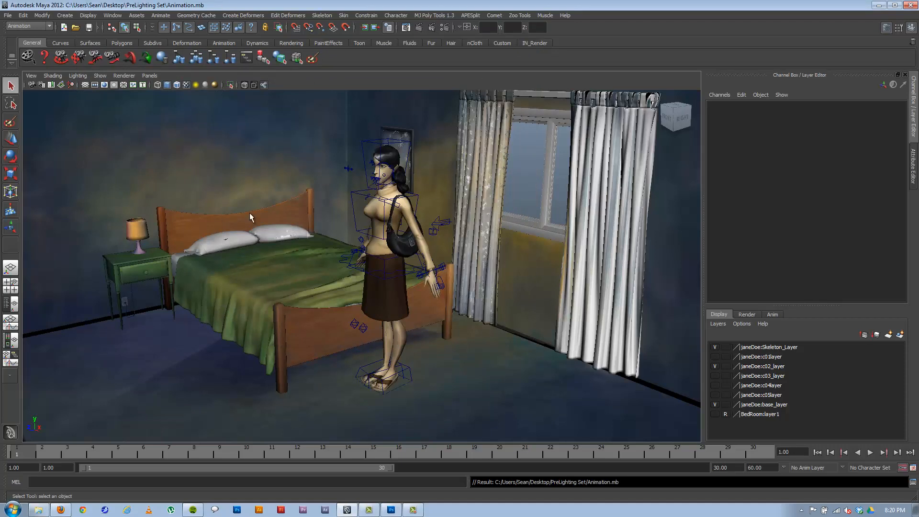
{"action": "left_click", "coordinate": [8, 16]}
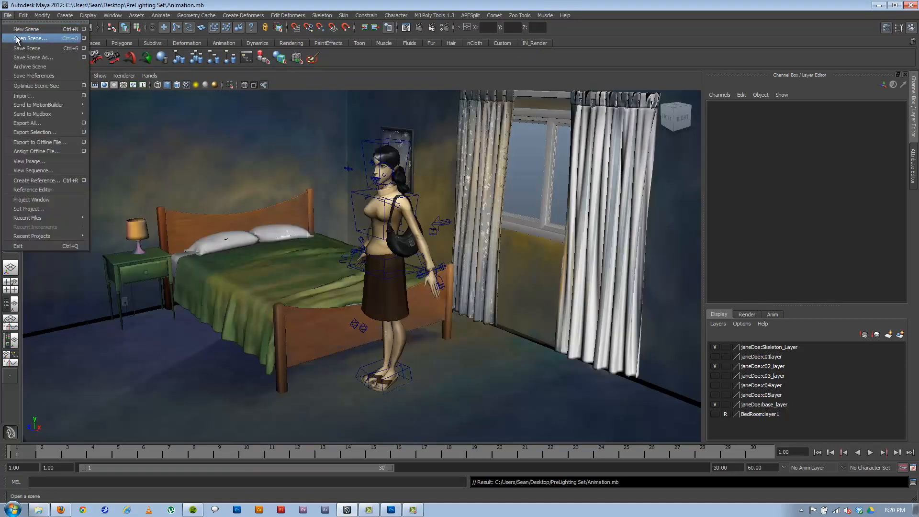
{"action": "mouse_move", "coordinate": [29, 218]}
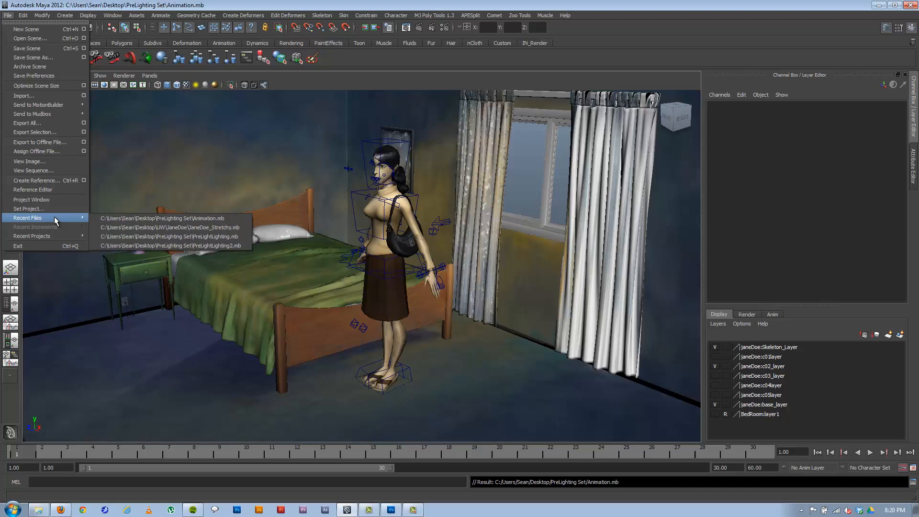
- Open JaneDoe_Stretchy.mb from Recent Files, close the Hypergraph and show the c02_layer outfit
{"action": "left_click", "coordinate": [170, 227]}
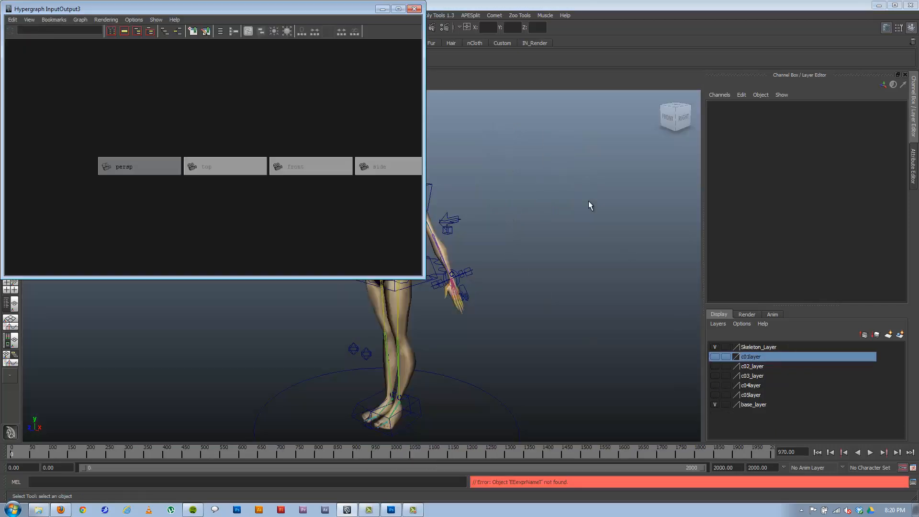
{"action": "left_click", "coordinate": [416, 10]}
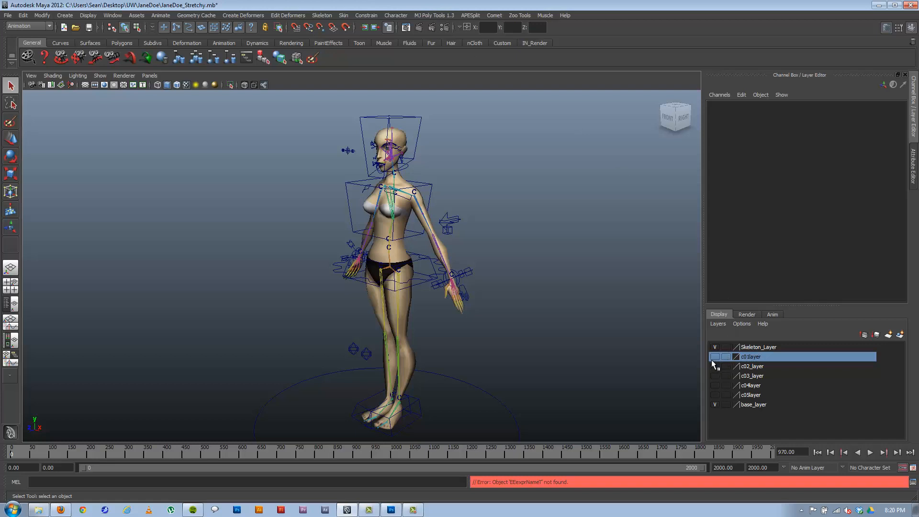
{"action": "left_click", "coordinate": [712, 357]}
{"action": "left_click", "coordinate": [716, 366]}
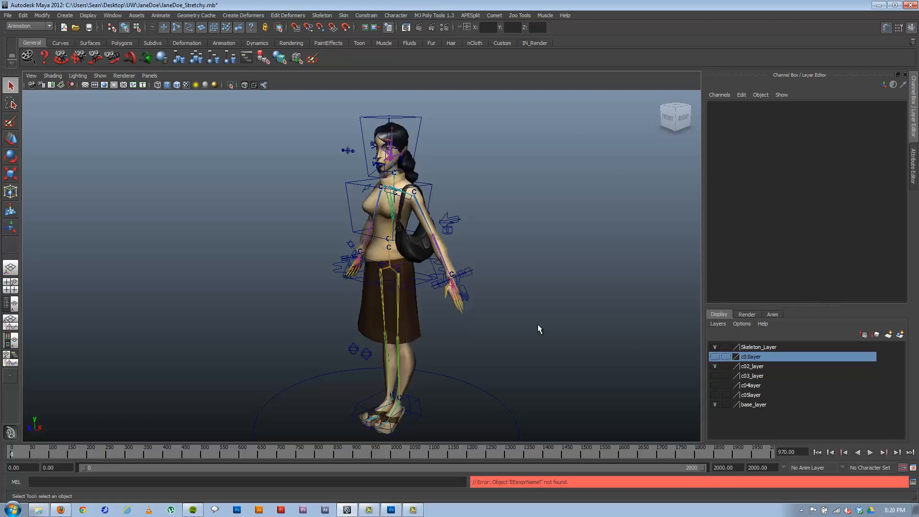
- Select the legs-and-skirt mesh, zoom in on the skirt and enter component mode
{"action": "left_click", "coordinate": [411, 323]}
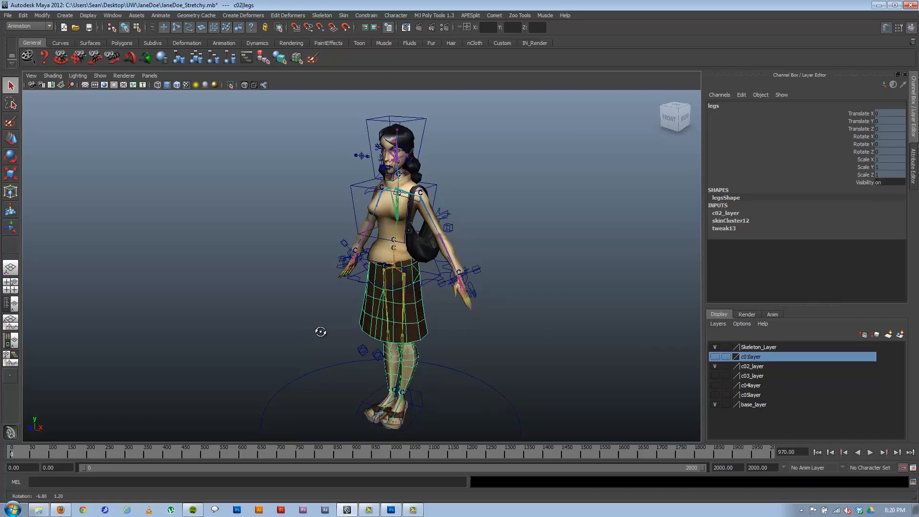
{"action": "left_click_drag", "start_coordinate": [353, 346], "coordinate": [302, 316], "text": "alt"}
{"action": "right_click_drag", "start_coordinate": [302, 317], "coordinate": [216, 216], "text": "alt"}
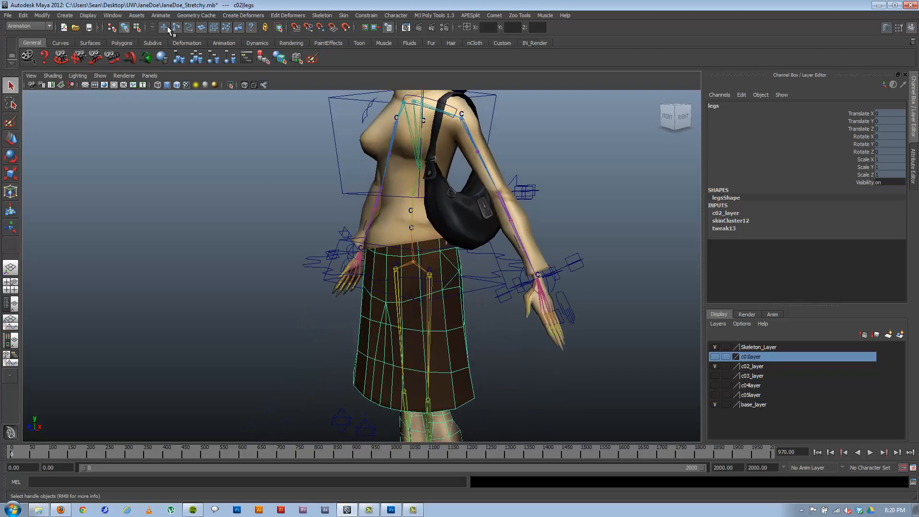
{"action": "left_click", "coordinate": [136, 27]}
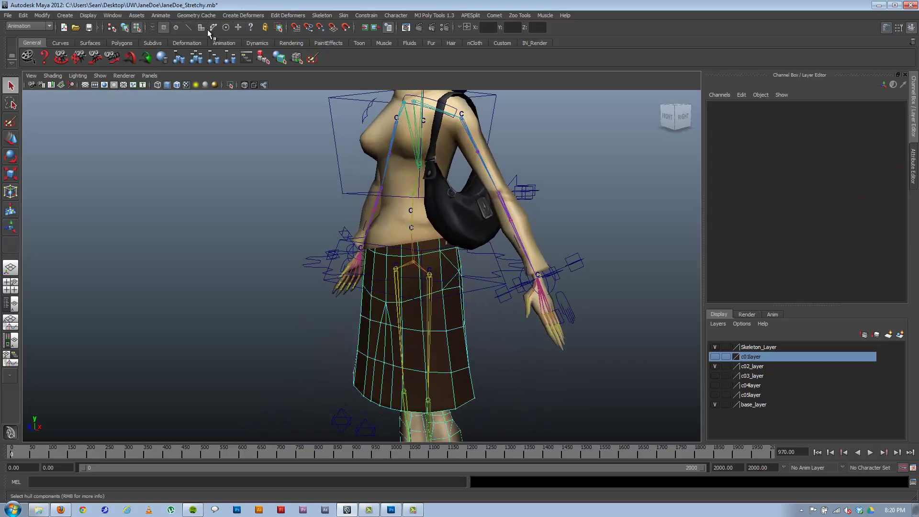
- Select all skirt faces, switch to the Polygons menu set and apply Normals > Soften Edge
{"action": "left_click", "coordinate": [377, 337]}
{"action": "double_click", "coordinate": [377, 336]}
{"action": "left_click", "coordinate": [321, 15]}
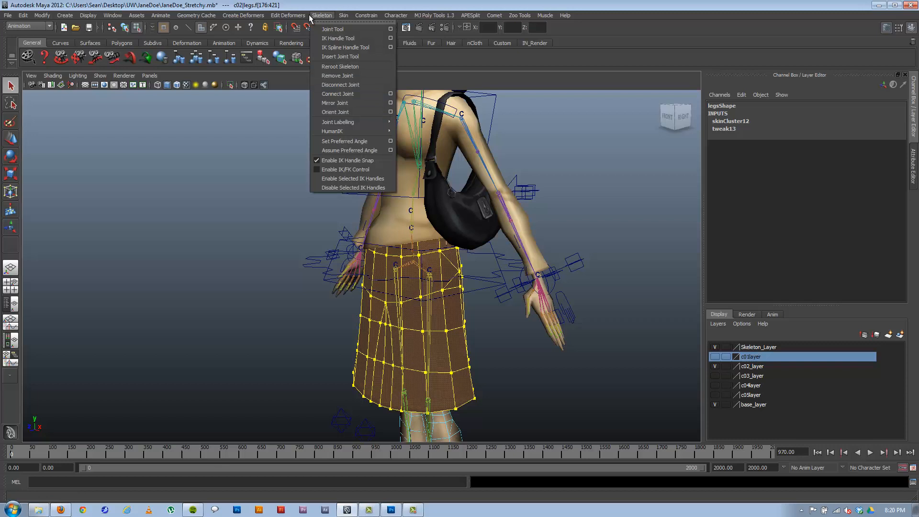
{"action": "left_click", "coordinate": [287, 15]}
{"action": "left_click", "coordinate": [29, 27]}
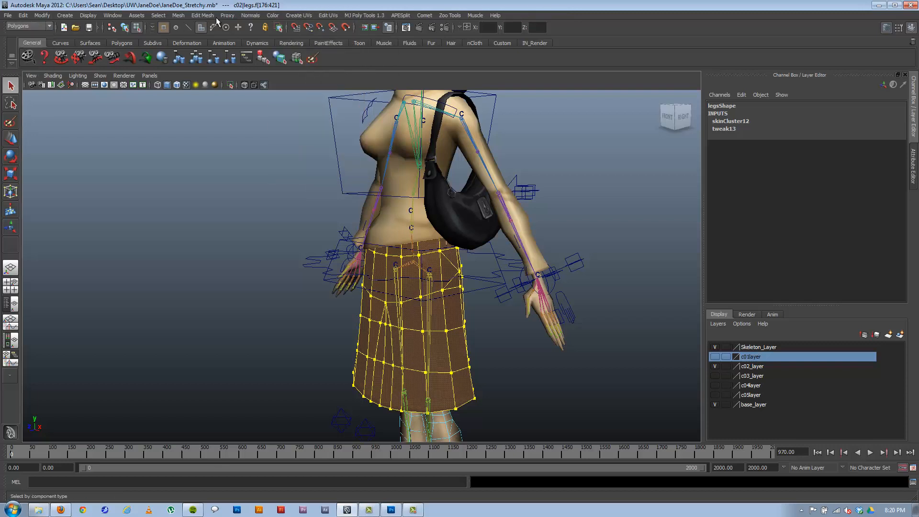
{"action": "left_click", "coordinate": [250, 15]}
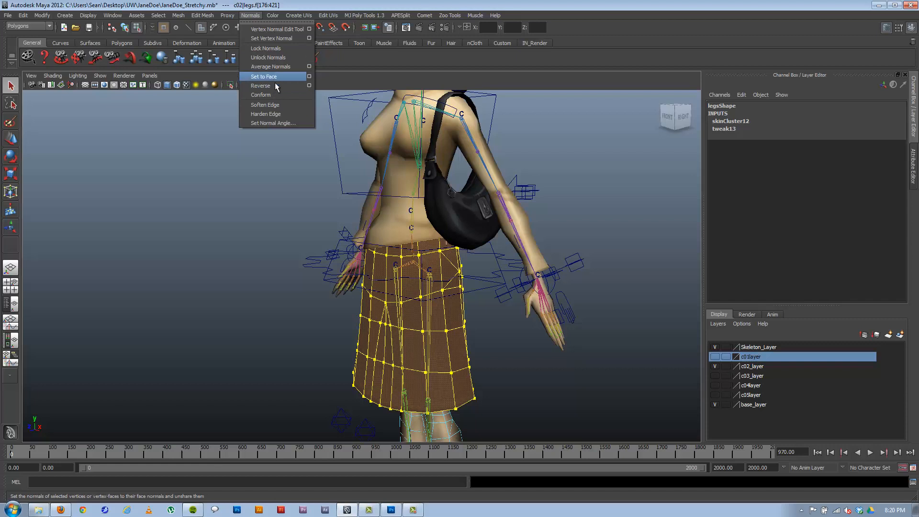
{"action": "left_click", "coordinate": [273, 105]}
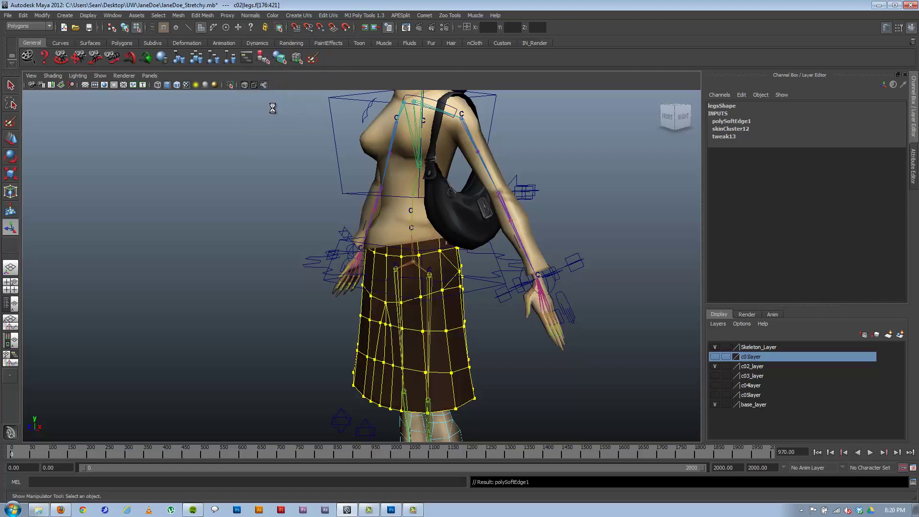
- Back in object mode, apply Average Normals to the skirt mesh and check its shading
{"action": "left_click", "coordinate": [126, 30]}
{"action": "left_click", "coordinate": [201, 223]}
{"action": "left_click", "coordinate": [368, 334]}
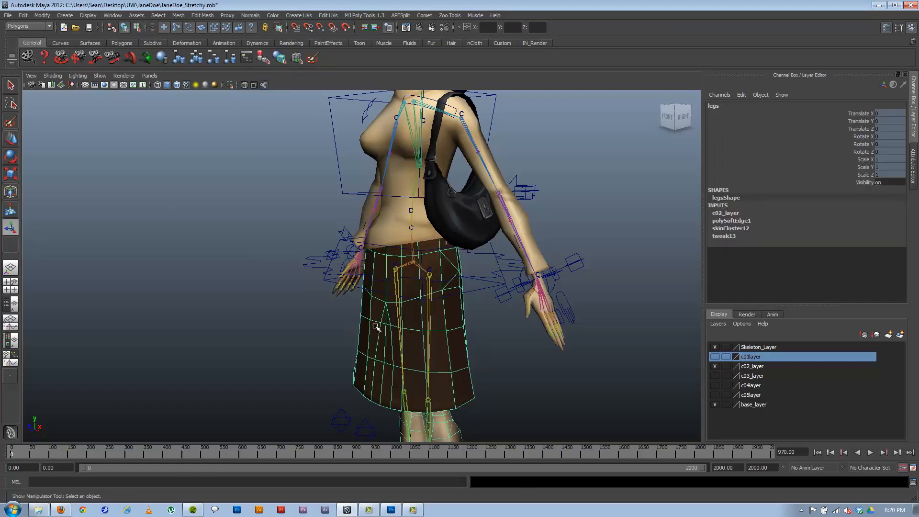
{"action": "left_click_drag", "start_coordinate": [357, 301], "coordinate": [365, 301], "text": "alt"}
{"action": "left_click", "coordinate": [251, 15]}
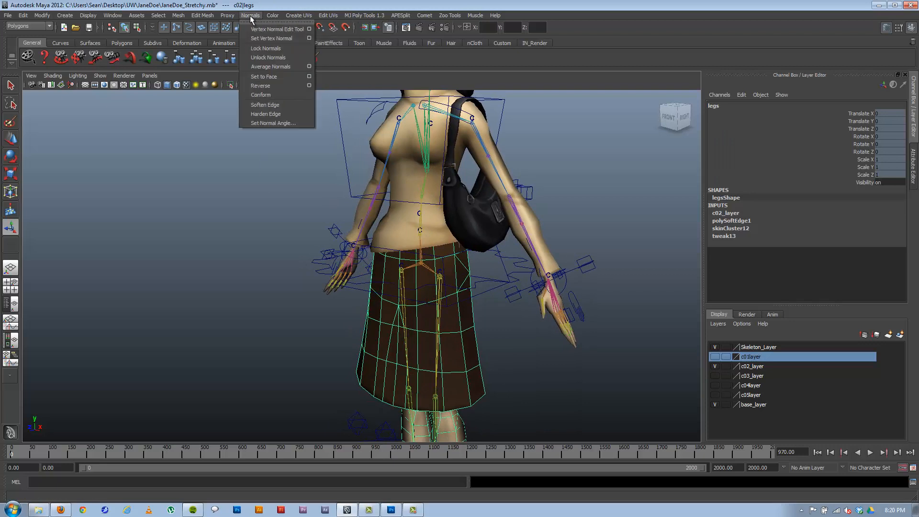
{"action": "left_click", "coordinate": [284, 67]}
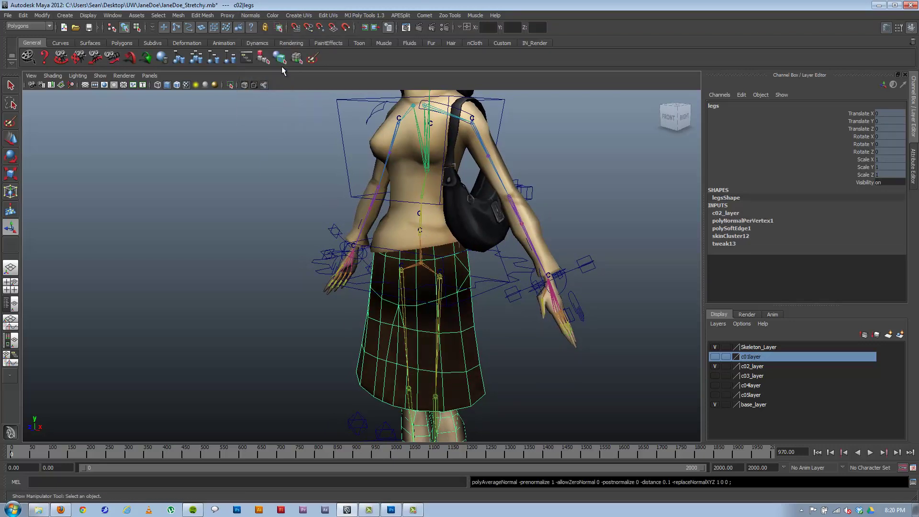
{"action": "left_click", "coordinate": [216, 272]}
{"action": "mouse_move", "coordinate": [254, 273]}
{"action": "left_mouse_down", "text": "alt"}
{"action": "mouse_move", "coordinate": [238, 258]}
{"action": "mouse_move", "coordinate": [282, 309]}
{"action": "left_mouse_up", "text": "alt"}
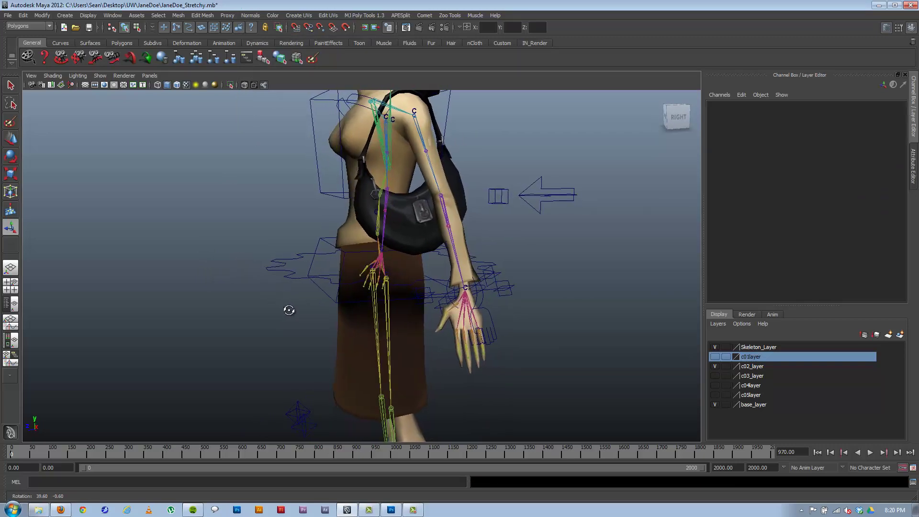
- Try Set to Face and then Soften Edge on the skirt, inspecting the shading after each
{"action": "left_click", "coordinate": [378, 346]}
{"action": "left_click", "coordinate": [253, 16]}
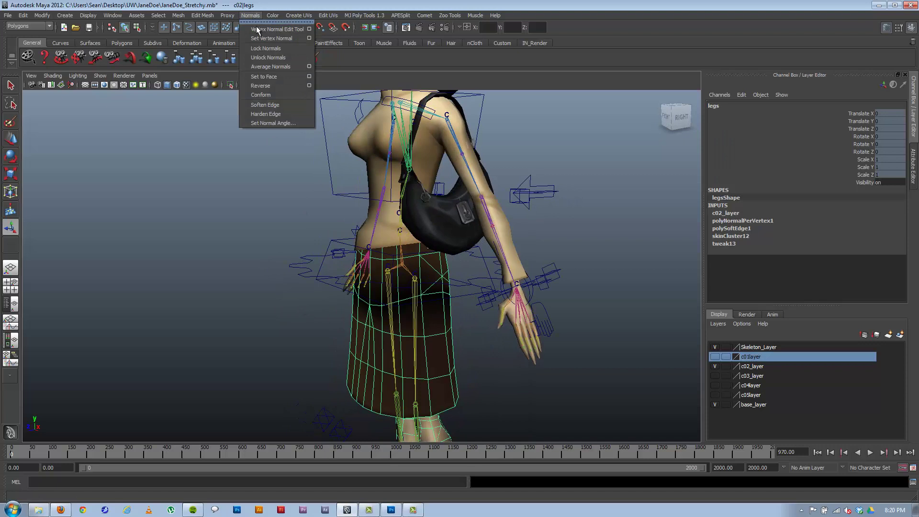
{"action": "left_click", "coordinate": [265, 77]}
{"action": "left_click", "coordinate": [247, 257]}
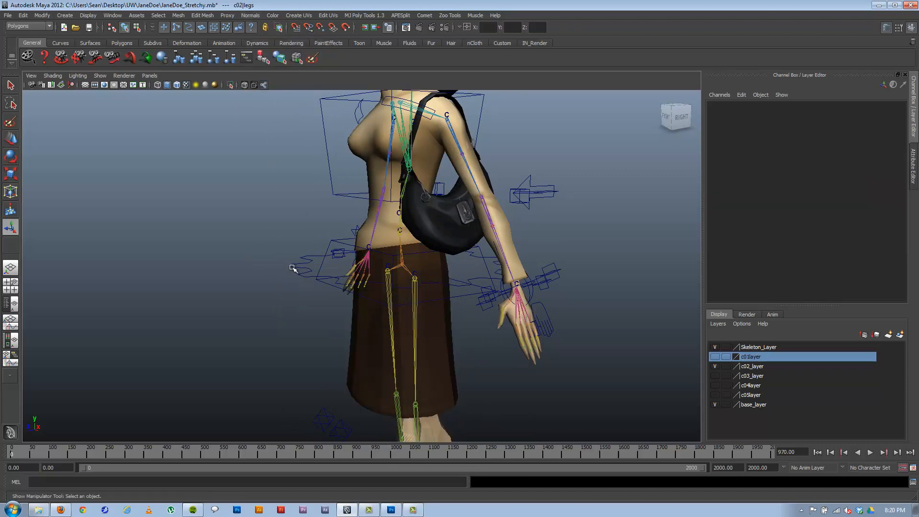
{"action": "left_click_drag", "start_coordinate": [248, 258], "coordinate": [309, 271], "text": "alt"}
{"action": "left_click", "coordinate": [363, 309]}
{"action": "left_click", "coordinate": [253, 16]}
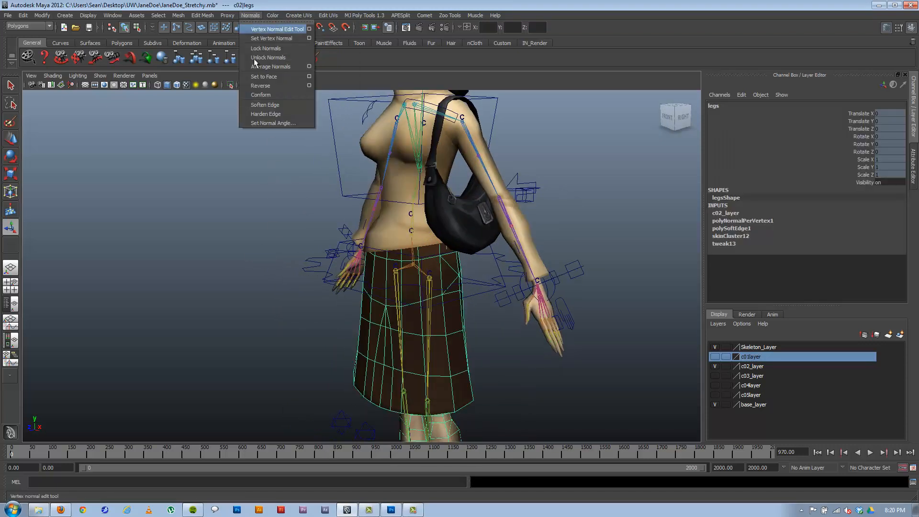
{"action": "left_click", "coordinate": [272, 105]}
{"action": "left_click", "coordinate": [260, 127]}
{"action": "left_click_drag", "start_coordinate": [238, 216], "coordinate": [266, 208], "text": "alt"}
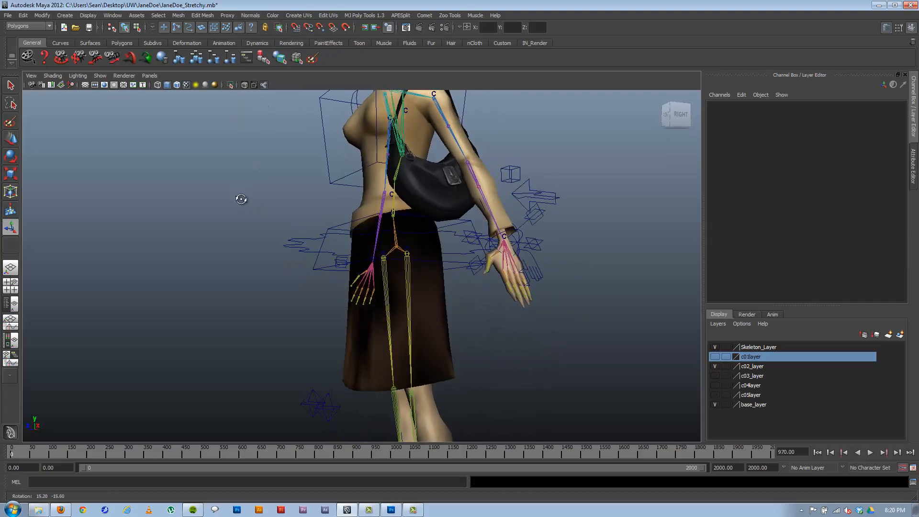
- Undo the trial Soften Edge and reapply Average Normals to the skirt
{"action": "key", "text": "z"}
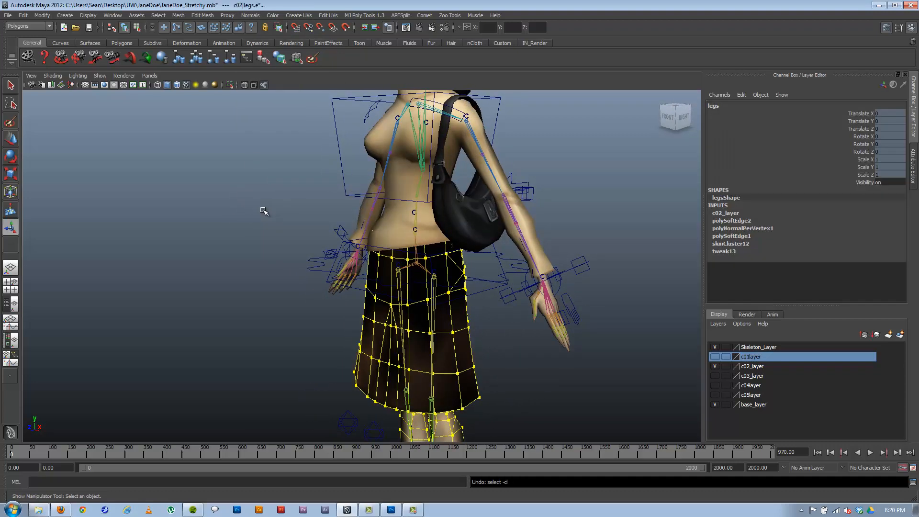
{"action": "key", "text": "z"}
{"action": "left_click", "coordinate": [247, 16]}
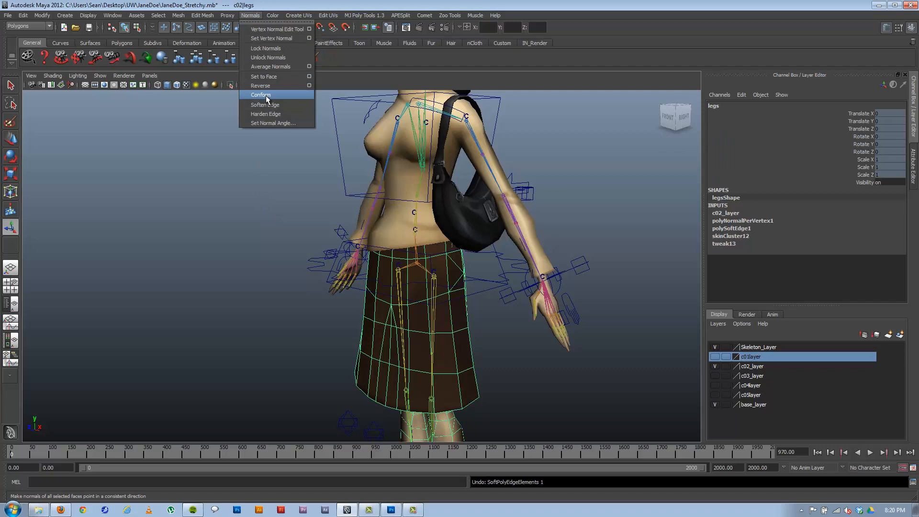
{"action": "left_click", "coordinate": [270, 66]}
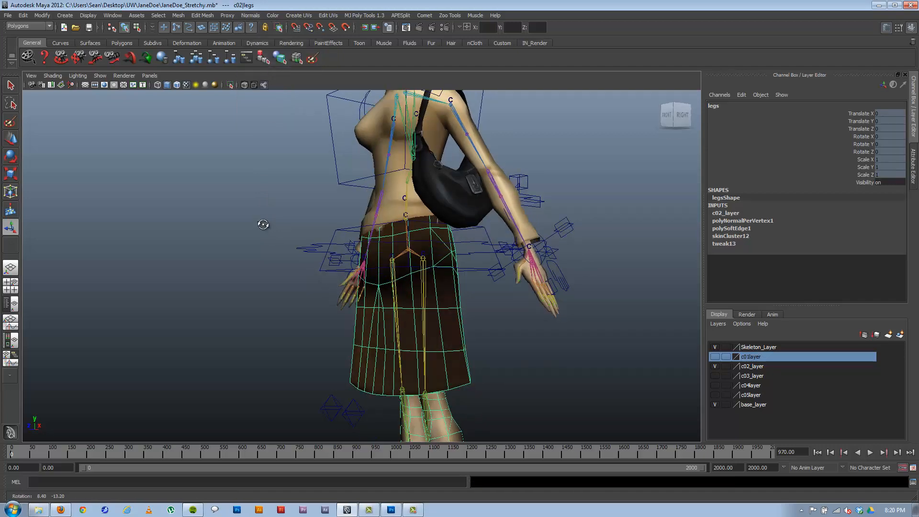
{"action": "mouse_move", "coordinate": [263, 220]}
{"action": "left_mouse_down", "text": "alt"}
{"action": "mouse_move", "coordinate": [317, 245]}
{"action": "mouse_move", "coordinate": [308, 233]}
{"action": "left_mouse_up", "text": "alt"}
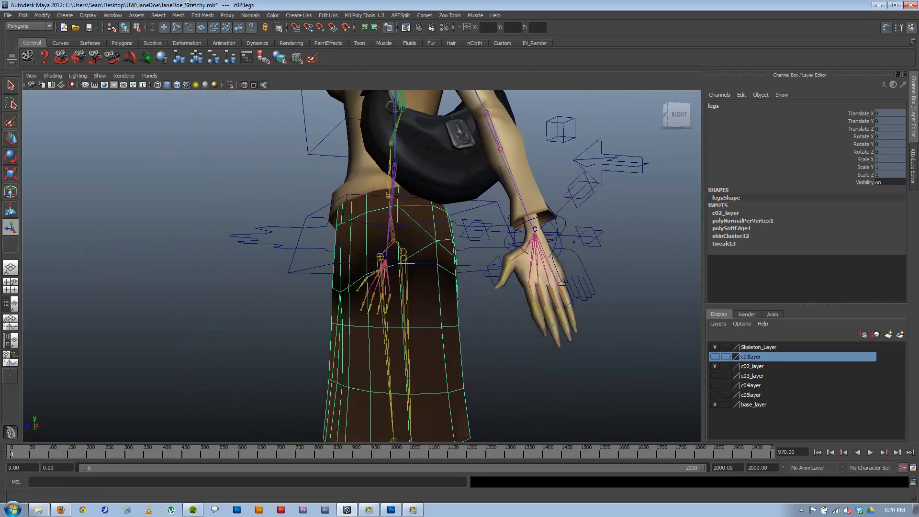
- Turn on Face Normals display for the skirt mesh from Display > Polygons
{"action": "left_click", "coordinate": [169, 15]}
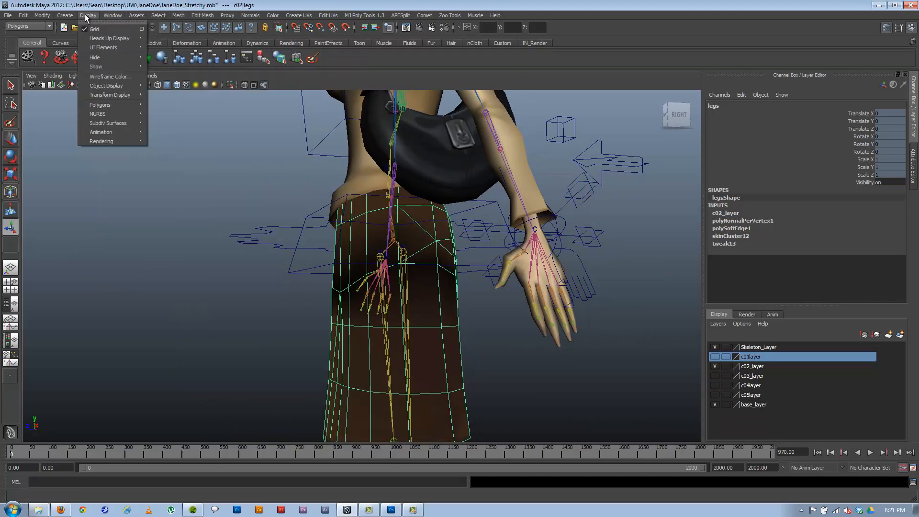
{"action": "mouse_move", "coordinate": [100, 105]}
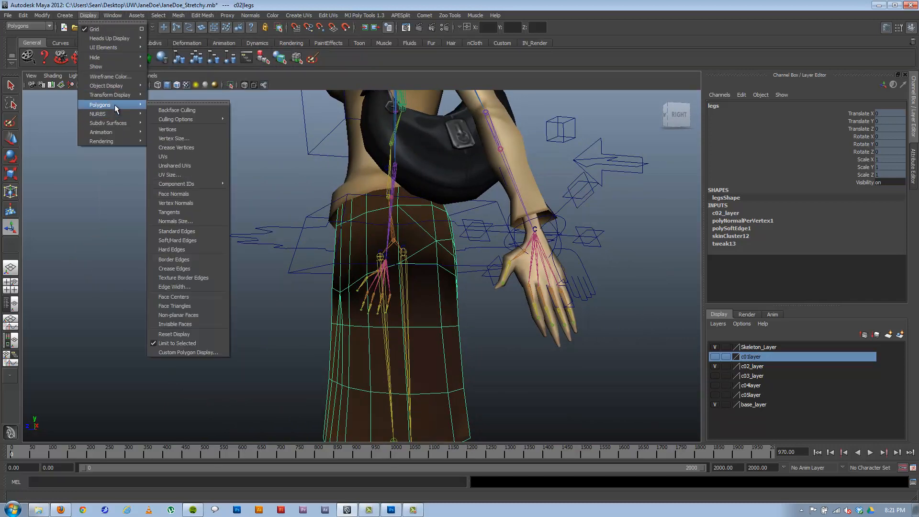
{"action": "left_click", "coordinate": [185, 194]}
{"action": "mouse_move", "coordinate": [327, 224]}
{"action": "left_mouse_down", "text": "alt"}
{"action": "mouse_move", "coordinate": [294, 194]}
{"action": "mouse_move", "coordinate": [403, 231]}
{"action": "mouse_move", "coordinate": [285, 228]}
{"action": "mouse_move", "coordinate": [309, 144]}
{"action": "left_mouse_up", "text": "alt"}
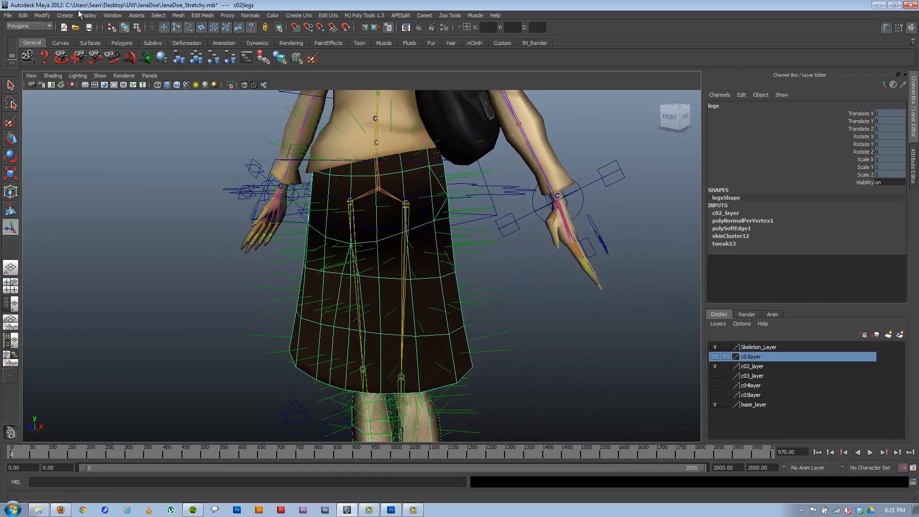
- Shrink the displayed normals to 0.02 in the Normals Size settings and view from the right side
{"action": "left_click", "coordinate": [86, 15]}
{"action": "mouse_move", "coordinate": [100, 105]}
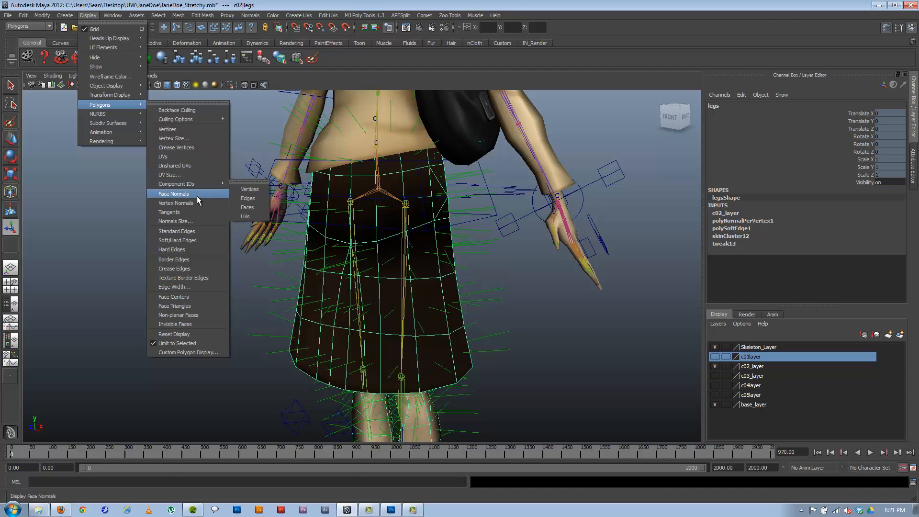
{"action": "left_click", "coordinate": [194, 222]}
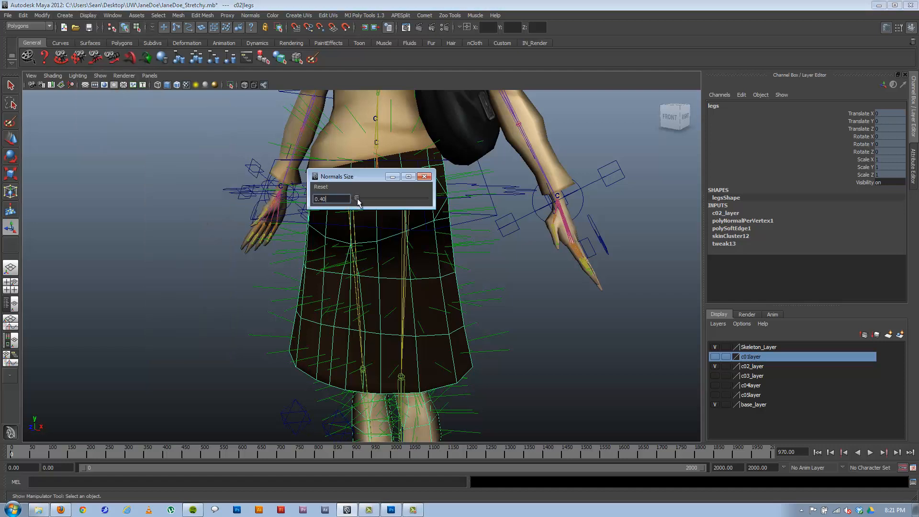
{"action": "type", "text": "0.02"}
{"action": "key", "text": "Return"}
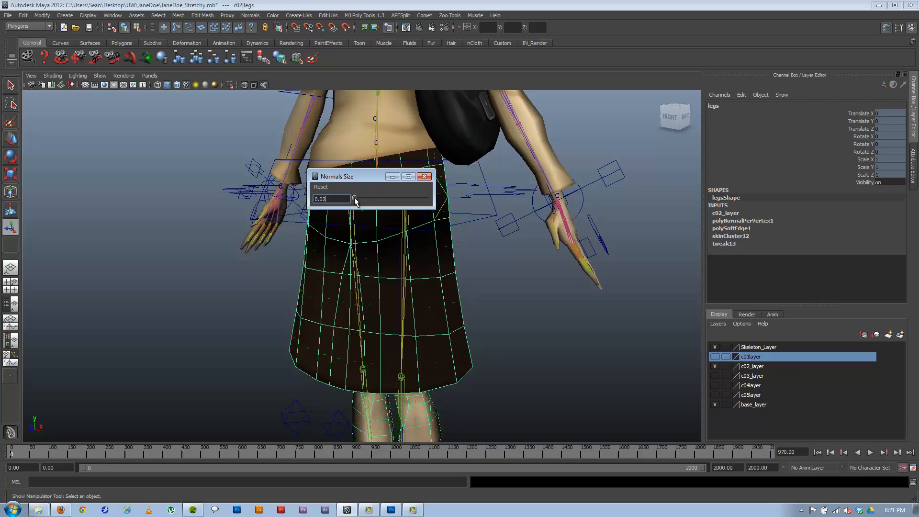
{"action": "left_click", "coordinate": [427, 177]}
{"action": "mouse_move", "coordinate": [308, 254]}
{"action": "left_mouse_down", "text": "alt"}
{"action": "mouse_move", "coordinate": [325, 265]}
{"action": "mouse_move", "coordinate": [323, 215]}
{"action": "mouse_move", "coordinate": [328, 199]}
{"action": "mouse_move", "coordinate": [337, 201]}
{"action": "left_mouse_up", "text": "alt"}
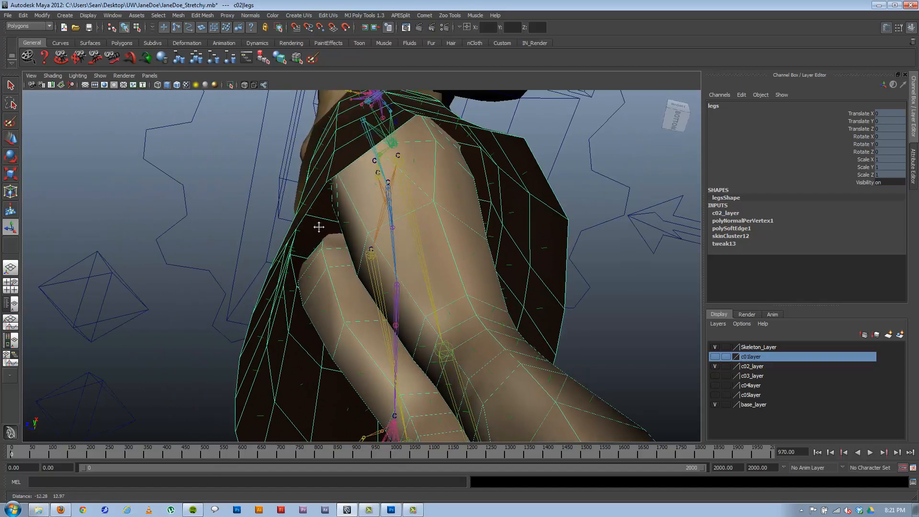
- In component mode with the face mask, select the outer skirt faces while tumbling around the legs
{"action": "mouse_move", "coordinate": [270, 133]}
{"action": "left_mouse_down", "text": "alt"}
{"action": "mouse_move", "coordinate": [320, 226]}
{"action": "mouse_move", "coordinate": [295, 165]}
{"action": "left_mouse_up", "text": "alt"}
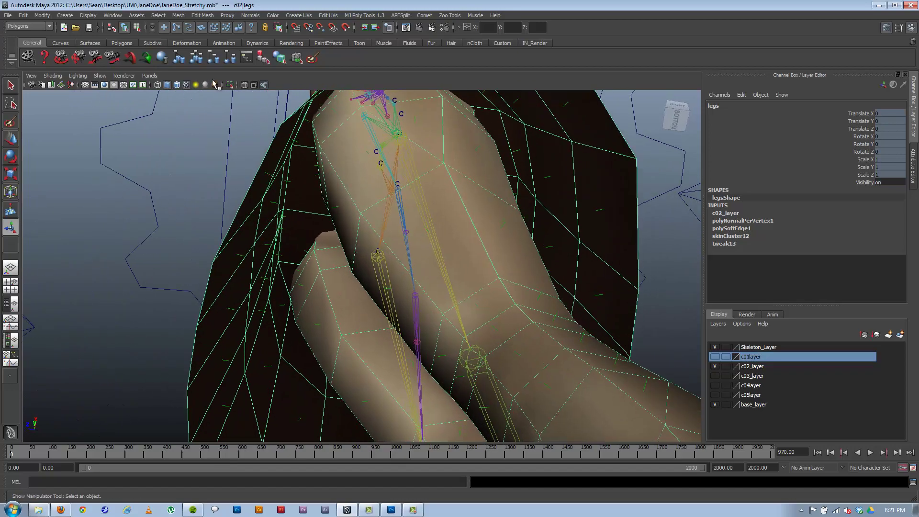
{"action": "left_click", "coordinate": [137, 27]}
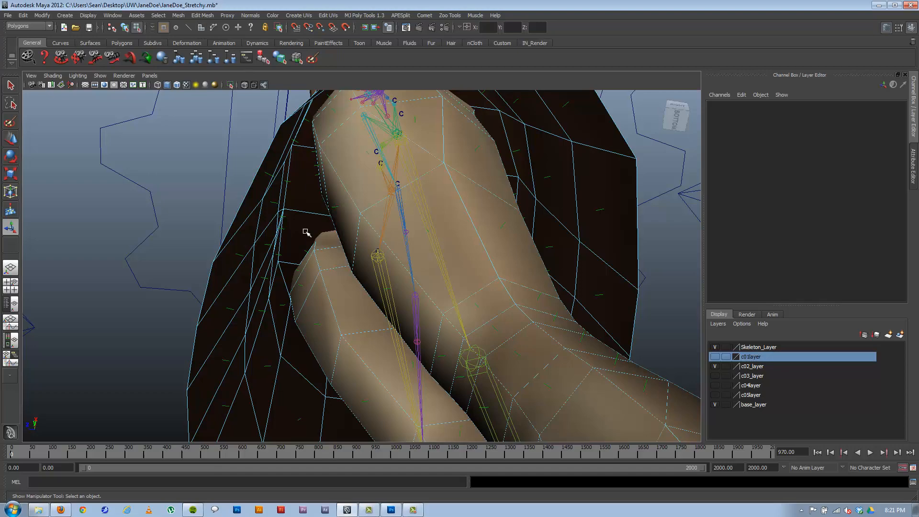
{"action": "left_click", "coordinate": [200, 27]}
{"action": "mouse_move", "coordinate": [285, 146]}
{"action": "left_mouse_down"}
{"action": "mouse_move", "coordinate": [336, 233]}
{"action": "mouse_move", "coordinate": [308, 215]}
{"action": "left_mouse_up"}
{"action": "left_click", "coordinate": [301, 237], "text": "shift"}
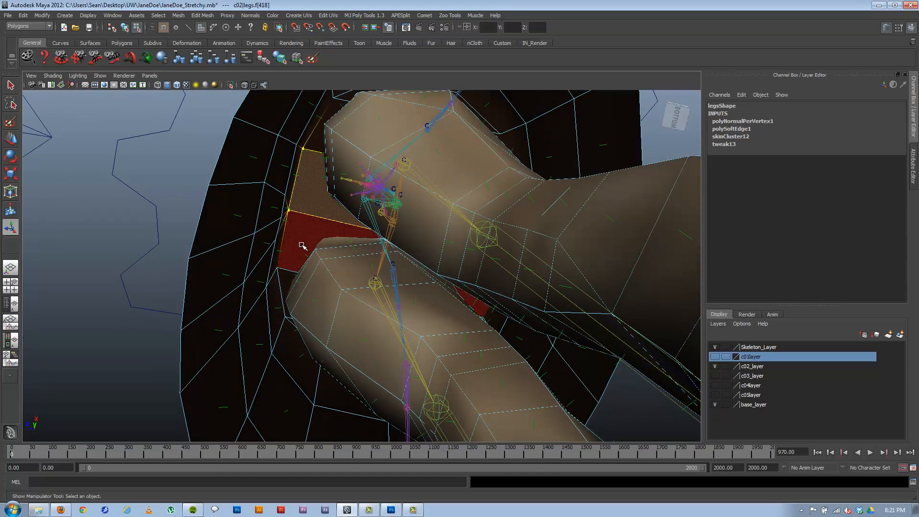
{"action": "left_click_drag", "start_coordinate": [286, 278], "coordinate": [278, 237], "text": "alt"}
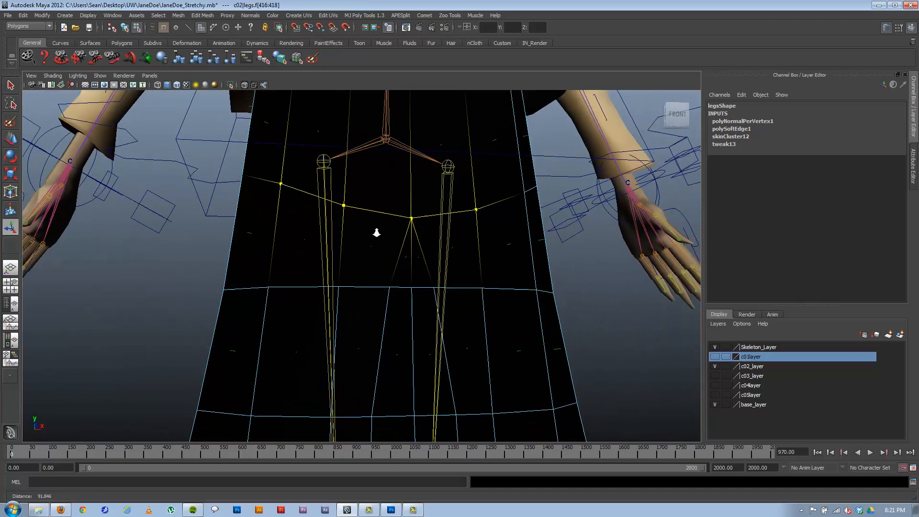
{"action": "left_click", "coordinate": [327, 214]}
{"action": "mouse_move", "coordinate": [326, 216]}
{"action": "left_mouse_down", "text": "alt"}
{"action": "mouse_move", "coordinate": [287, 236]}
{"action": "mouse_move", "coordinate": [280, 215]}
{"action": "left_mouse_up", "text": "alt"}
{"action": "scroll", "coordinate": [400, 259], "scroll_direction": "up", "scroll_amount": 8}
- Shift-add the inner faces between the legs and underside faces to the skirt selection
{"action": "left_click_drag", "start_coordinate": [399, 260], "coordinate": [393, 193], "text": "alt"}
{"action": "left_click", "coordinate": [392, 193], "text": "shift"}
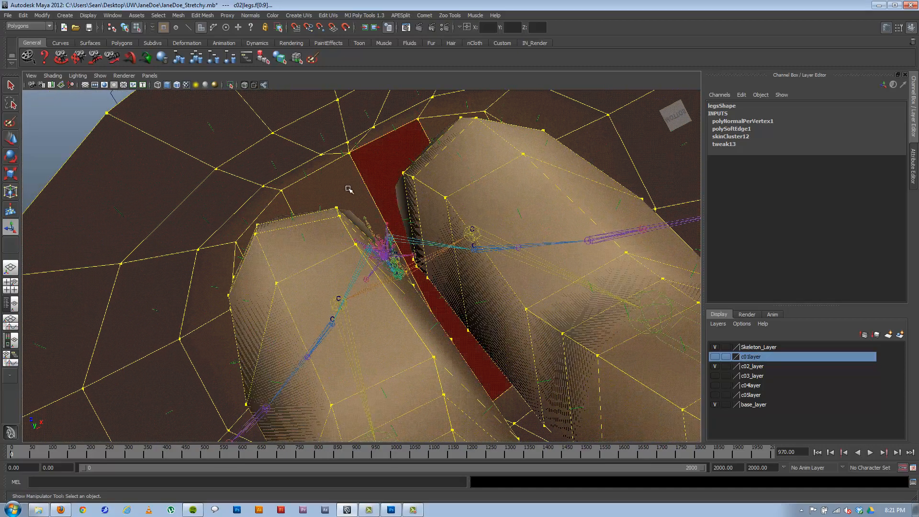
{"action": "left_click", "coordinate": [349, 190], "text": "shift"}
{"action": "left_click", "coordinate": [270, 220], "text": "shift"}
{"action": "left_click_drag", "start_coordinate": [273, 212], "coordinate": [255, 232], "text": "alt"}
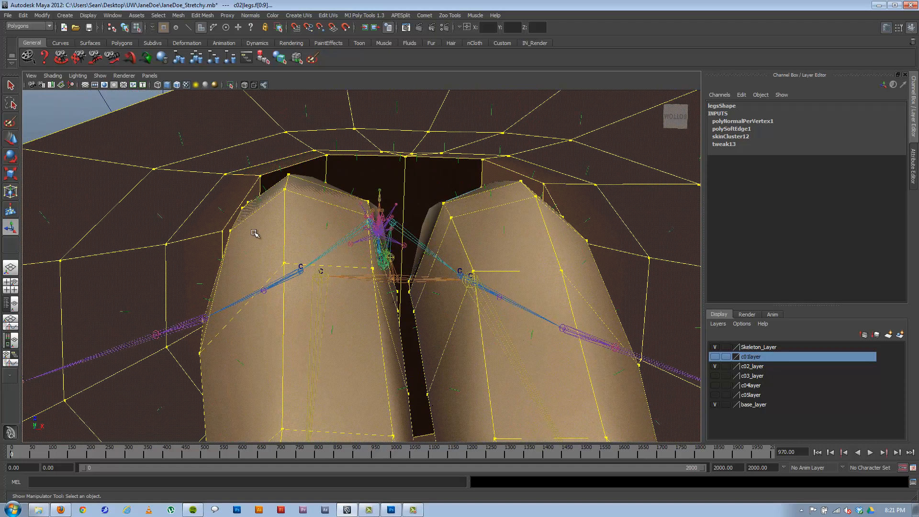
{"action": "left_click", "coordinate": [253, 196], "text": "shift"}
{"action": "left_click_drag", "start_coordinate": [253, 202], "coordinate": [323, 229], "text": "alt"}
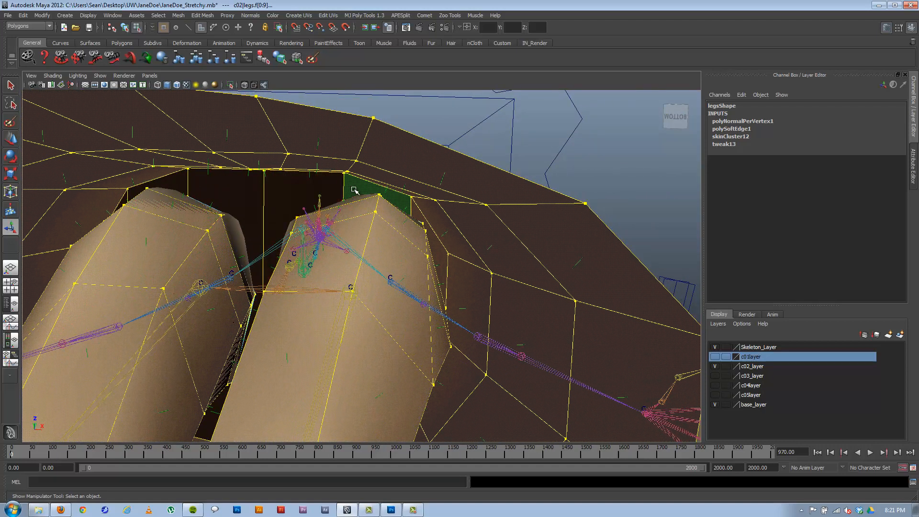
{"action": "left_click", "coordinate": [345, 194], "text": "shift"}
{"action": "mouse_move", "coordinate": [346, 194]}
{"action": "left_mouse_down", "text": "alt"}
{"action": "mouse_move", "coordinate": [429, 208]}
{"action": "mouse_move", "coordinate": [271, 235]}
{"action": "mouse_move", "coordinate": [258, 215]}
{"action": "left_mouse_up", "text": "alt"}
{"action": "left_click", "coordinate": [435, 220], "text": "shift"}
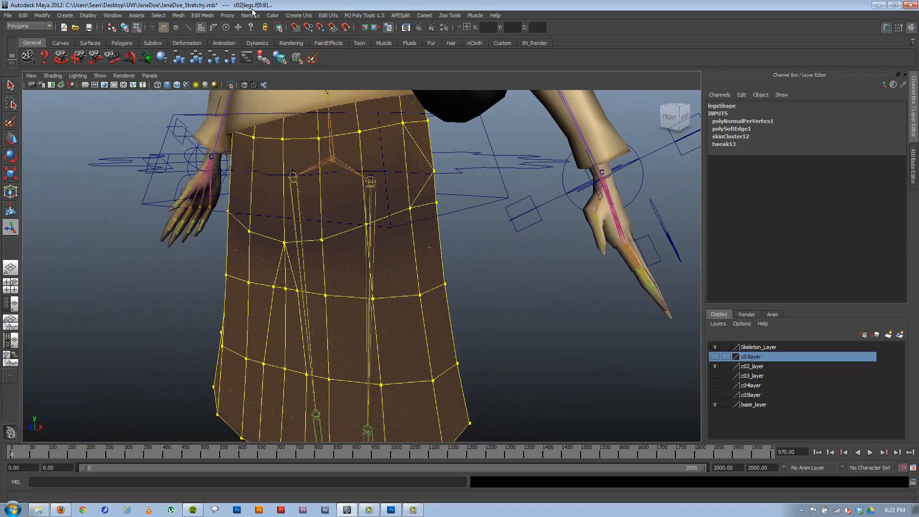
- Average the selected skirt faces' normals, set them to face direction, average again and check the shading
{"action": "left_click", "coordinate": [250, 14]}
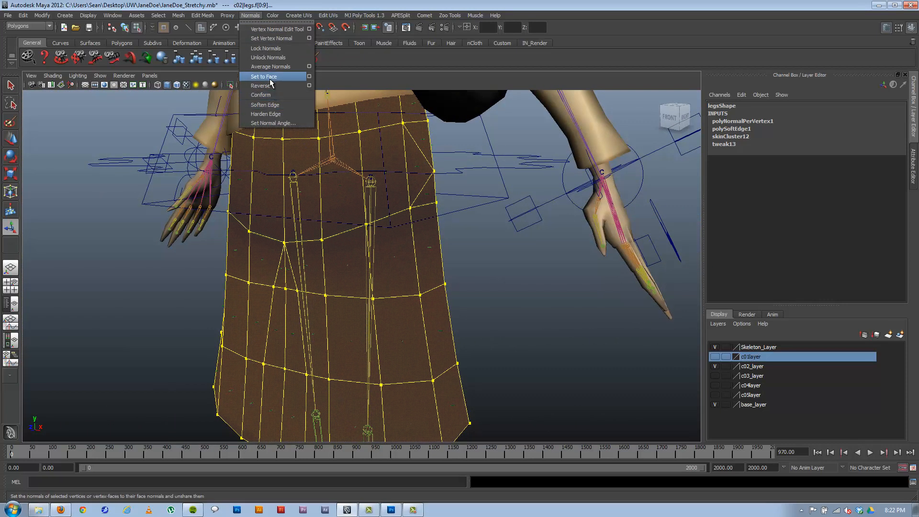
{"action": "left_click", "coordinate": [273, 66]}
{"action": "left_click", "coordinate": [124, 27]}
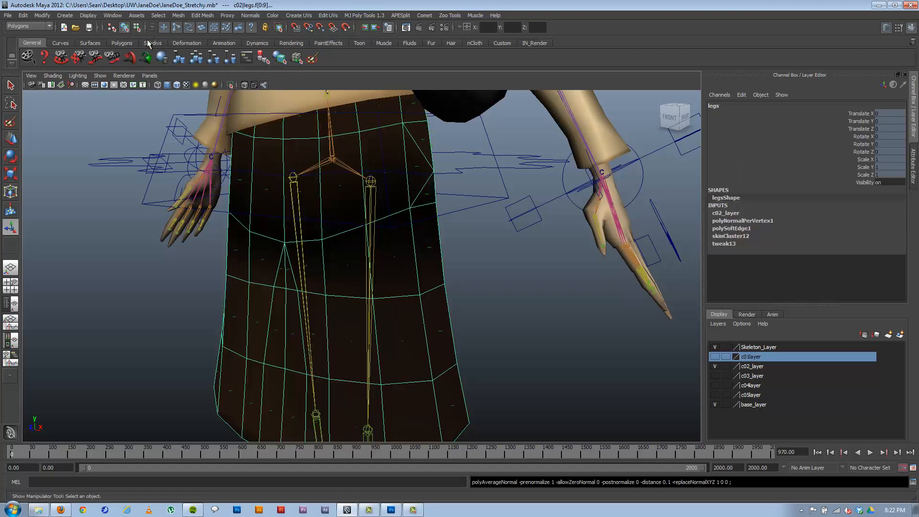
{"action": "key", "text": "F8"}
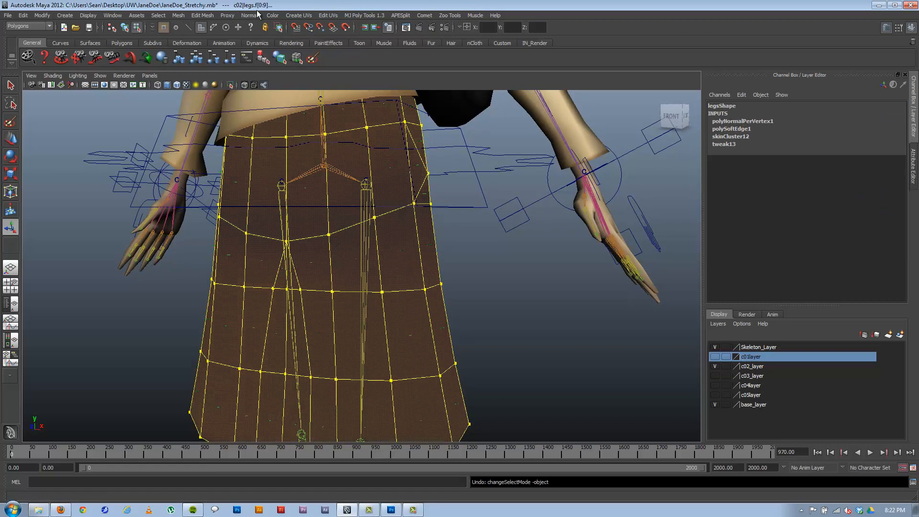
{"action": "left_click", "coordinate": [274, 15]}
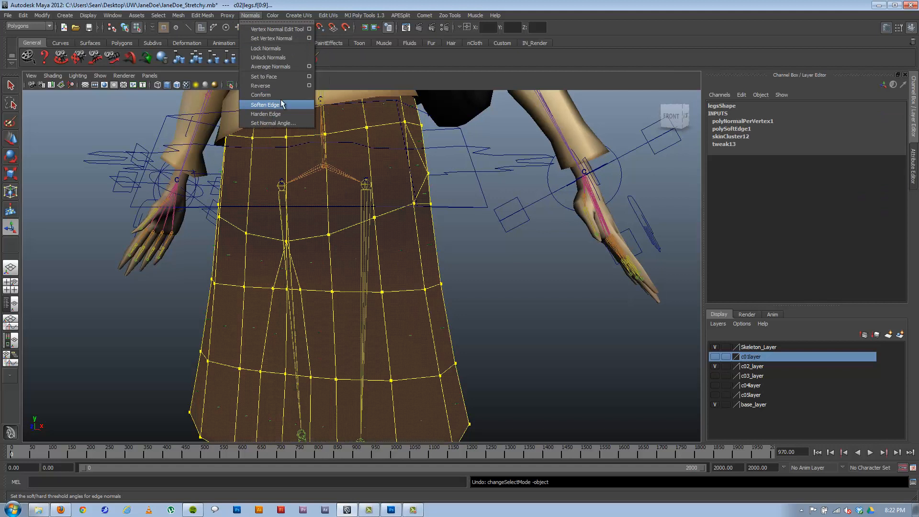
{"action": "left_click", "coordinate": [263, 77]}
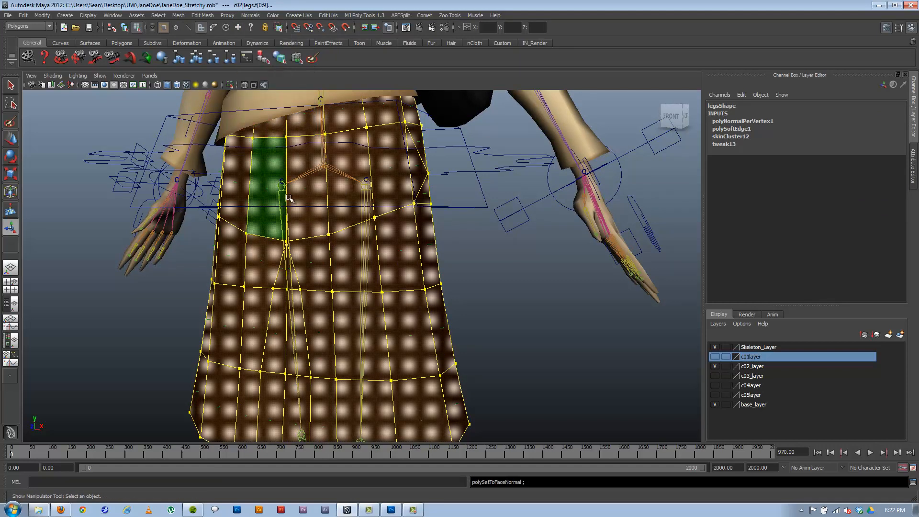
{"action": "mouse_move", "coordinate": [291, 199]}
{"action": "left_mouse_down", "text": "alt"}
{"action": "mouse_move", "coordinate": [239, 178]}
{"action": "mouse_move", "coordinate": [287, 216]}
{"action": "left_mouse_up", "text": "alt"}
{"action": "left_click", "coordinate": [251, 14]}
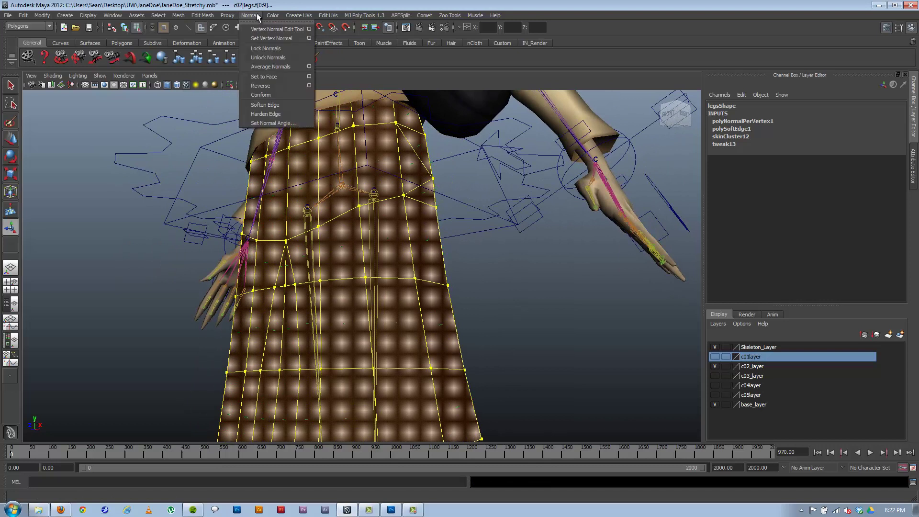
{"action": "left_click", "coordinate": [270, 66]}
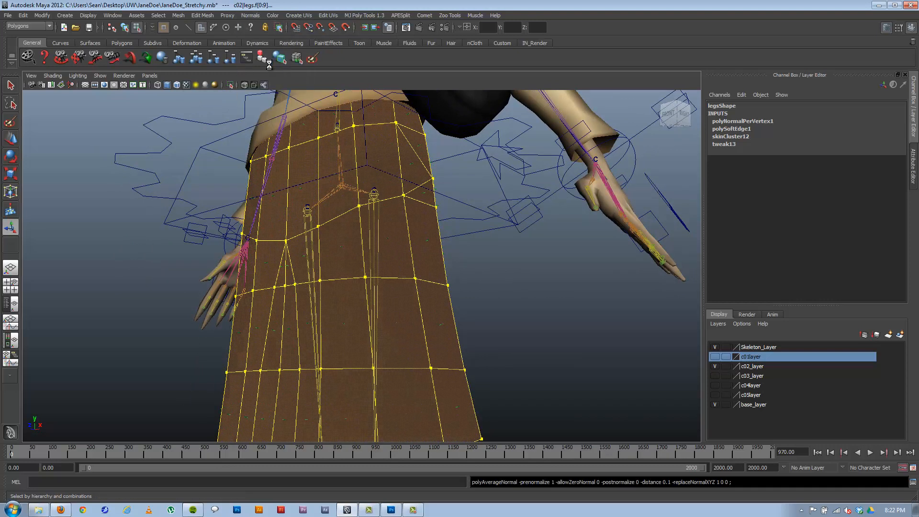
{"action": "left_click", "coordinate": [124, 27]}
{"action": "left_click", "coordinate": [410, 298]}
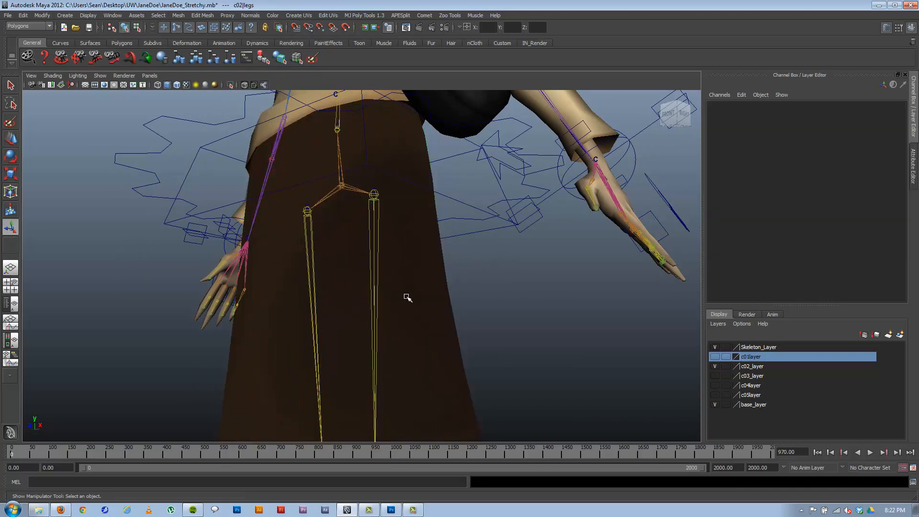
{"action": "mouse_move", "coordinate": [409, 298]}
{"action": "left_mouse_down", "text": "alt"}
{"action": "mouse_move", "coordinate": [197, 245]}
{"action": "mouse_move", "coordinate": [371, 286]}
{"action": "left_mouse_up", "text": "alt"}
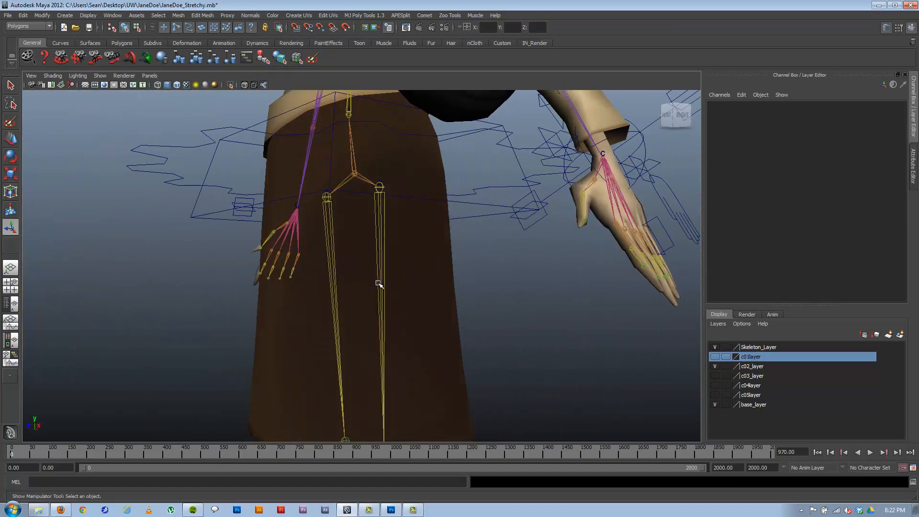
- Set the leg mesh normals to face normals, soften its edges, then undo the softening
{"action": "left_click", "coordinate": [378, 283]}
{"action": "left_click", "coordinate": [251, 15]}
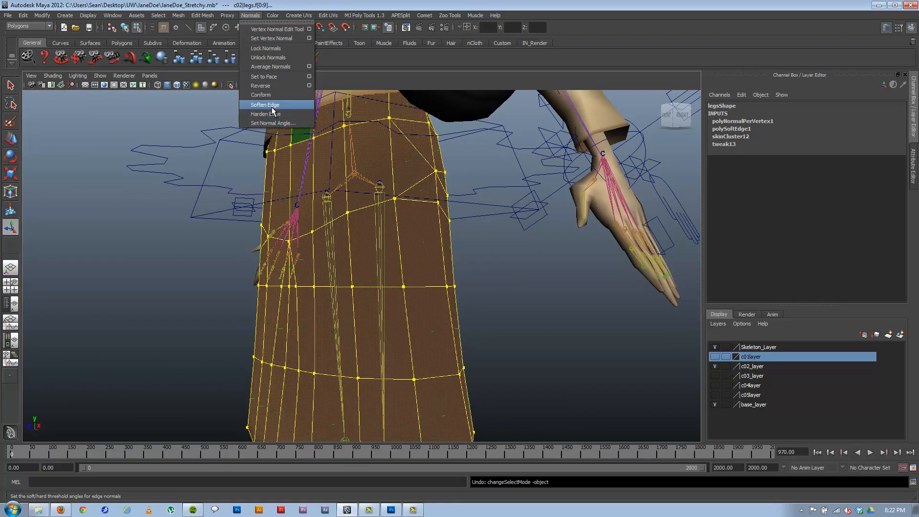
{"action": "left_click", "coordinate": [272, 77]}
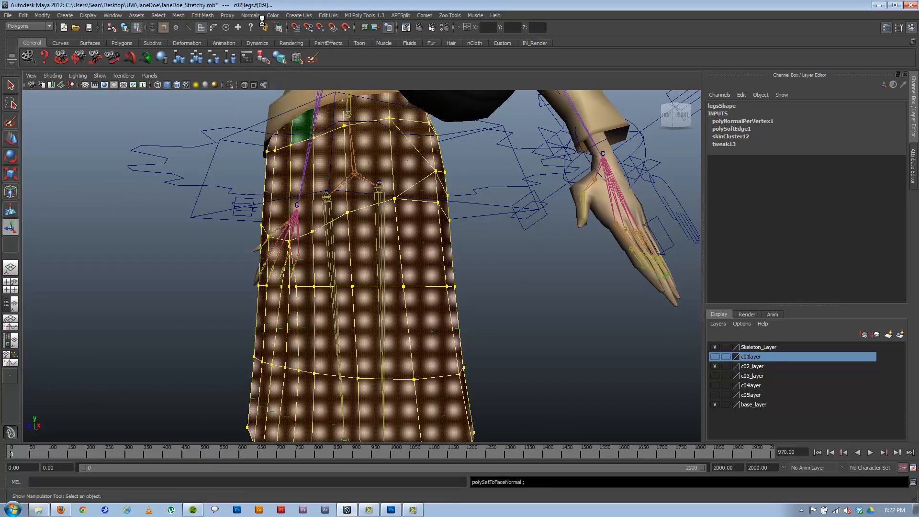
{"action": "left_click", "coordinate": [250, 14]}
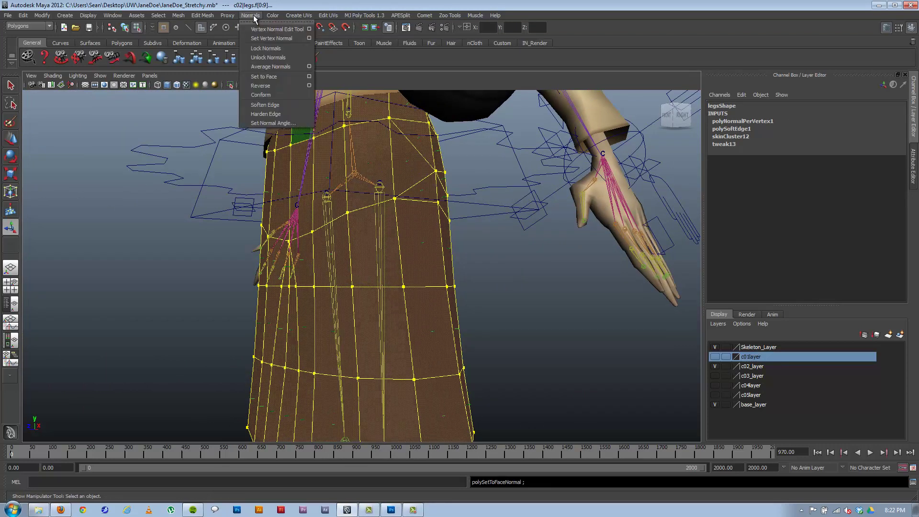
{"action": "left_click", "coordinate": [265, 104]}
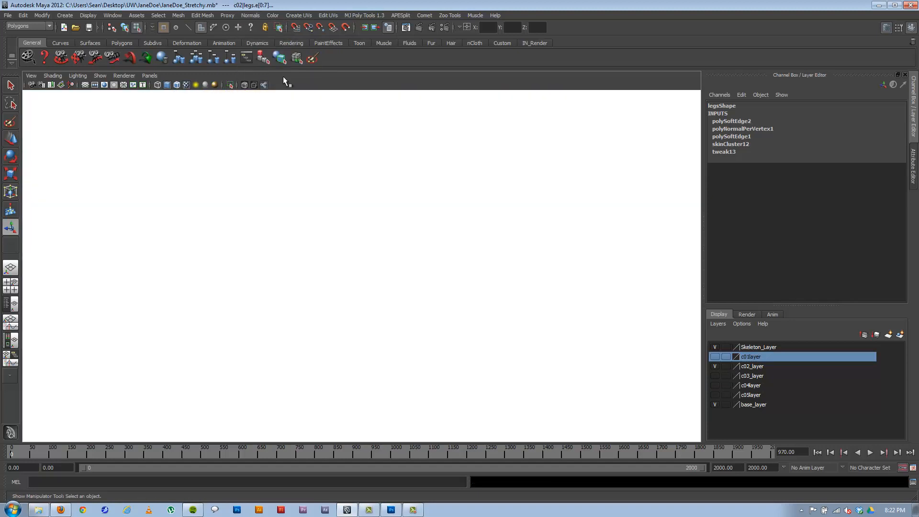
{"action": "key", "text": "ctrl+z"}
{"action": "left_click", "coordinate": [250, 15]}
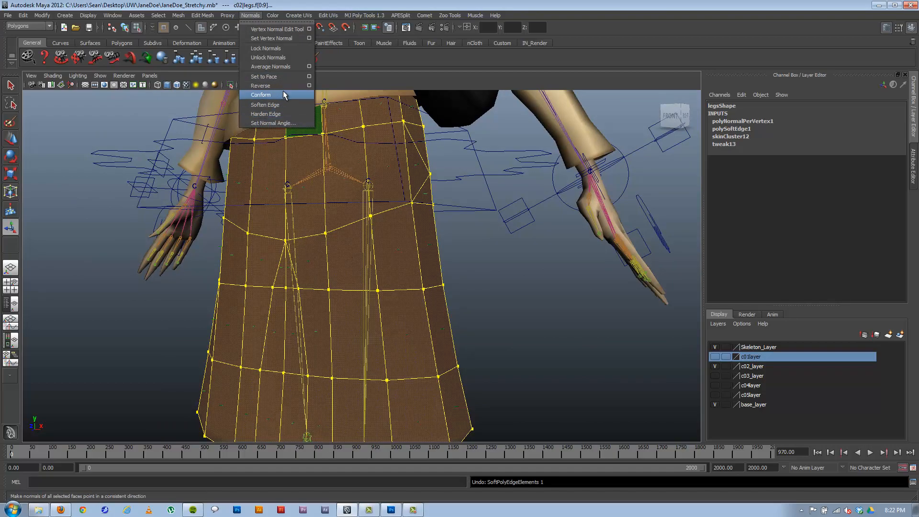
{"action": "left_click", "coordinate": [507, 264]}
{"action": "mouse_move", "coordinate": [507, 264]}
{"action": "left_mouse_down", "text": "alt"}
{"action": "mouse_move", "coordinate": [447, 170]}
{"action": "mouse_move", "coordinate": [324, 235]}
{"action": "left_mouse_up", "text": "alt"}
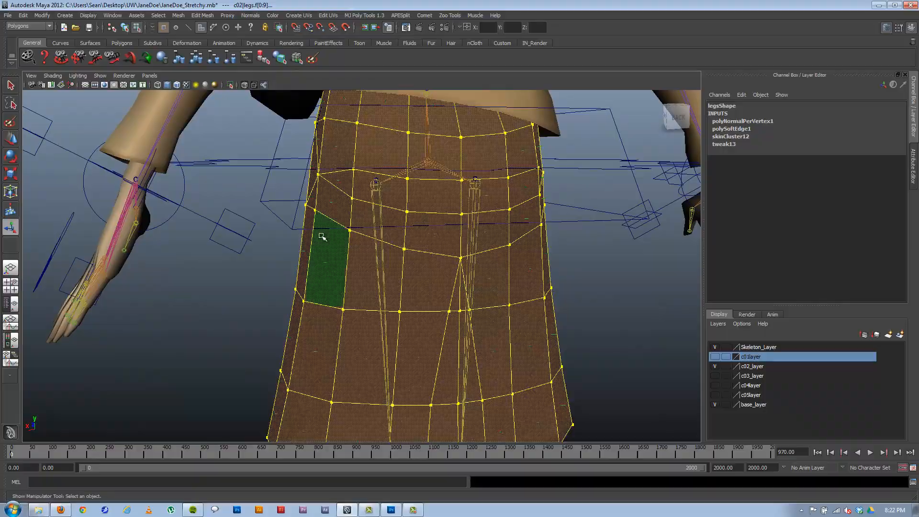
{"action": "key", "text": "4"}
{"action": "mouse_move", "coordinate": [372, 206]}
{"action": "left_mouse_down", "text": "alt"}
{"action": "mouse_move", "coordinate": [346, 208]}
{"action": "mouse_move", "coordinate": [505, 195]}
{"action": "mouse_move", "coordinate": [324, 207]}
{"action": "left_mouse_up", "text": "alt"}
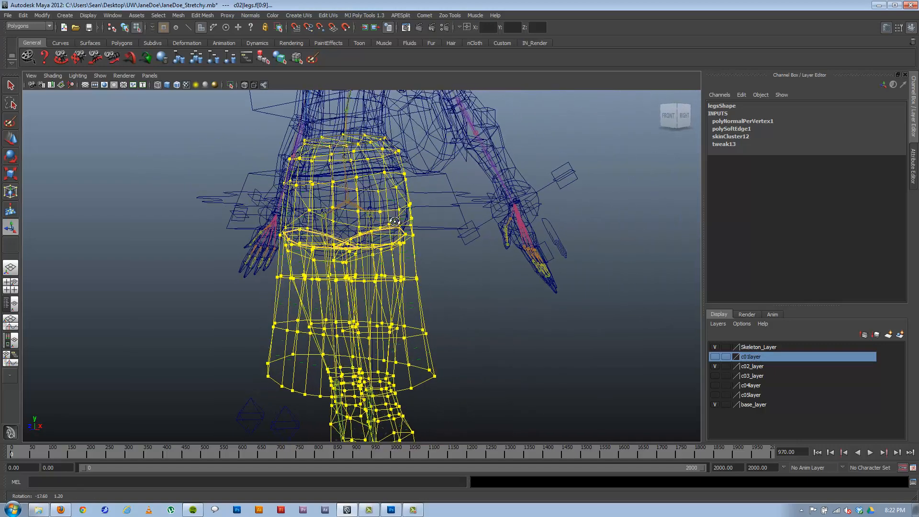
- Turn off Soft Select in the Move Tool settings and inspect the legs from several angles
{"action": "left_click", "coordinate": [12, 142]}
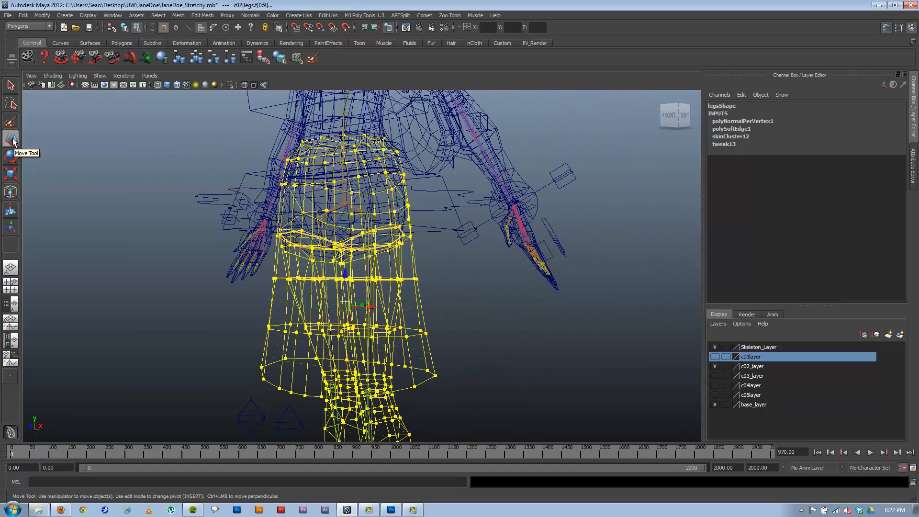
{"action": "double_click", "coordinate": [12, 141]}
{"action": "scroll", "coordinate": [143, 252], "scroll_direction": "down", "scroll_amount": 5}
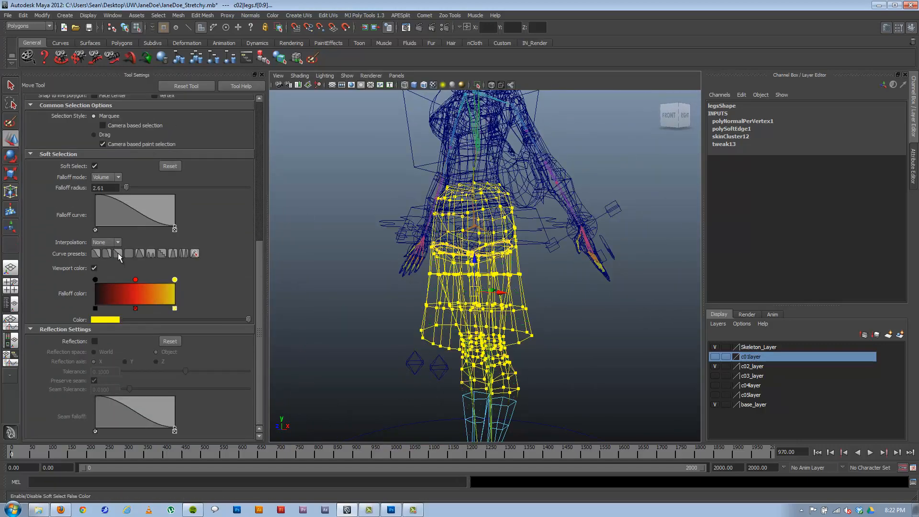
{"action": "left_click", "coordinate": [94, 166]}
{"action": "left_click_drag", "start_coordinate": [458, 225], "coordinate": [432, 221], "text": "alt"}
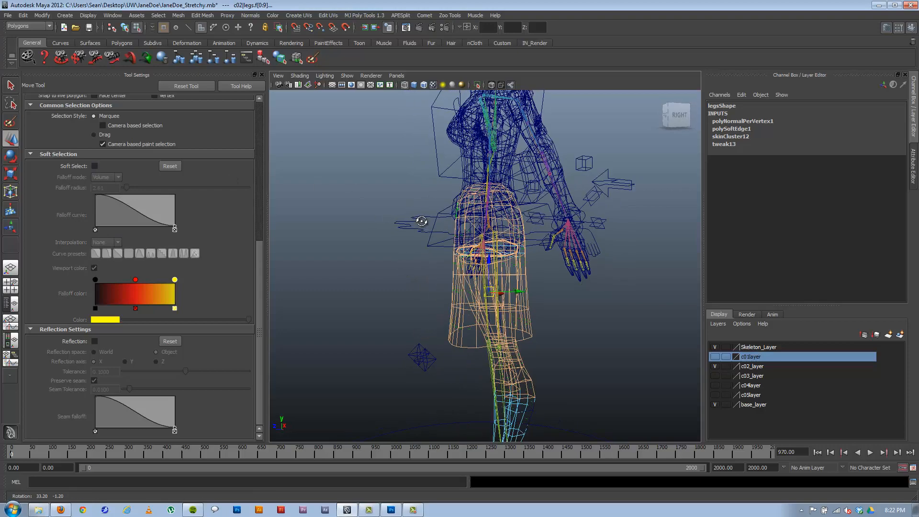
{"action": "key", "text": "5"}
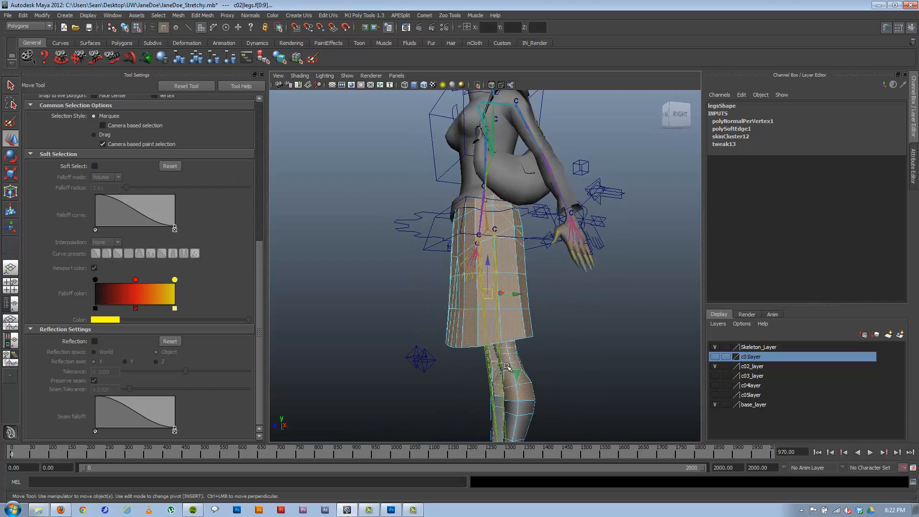
{"action": "left_click_drag", "start_coordinate": [507, 366], "coordinate": [466, 208], "text": "alt"}
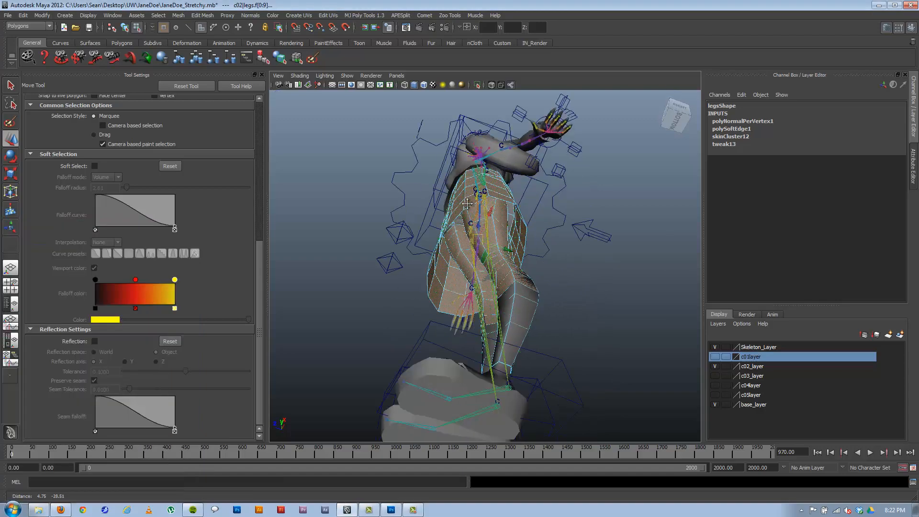
{"action": "right_click_drag", "start_coordinate": [467, 204], "coordinate": [496, 308], "text": "alt"}
{"action": "left_click_drag", "start_coordinate": [495, 309], "coordinate": [446, 254], "text": "alt"}
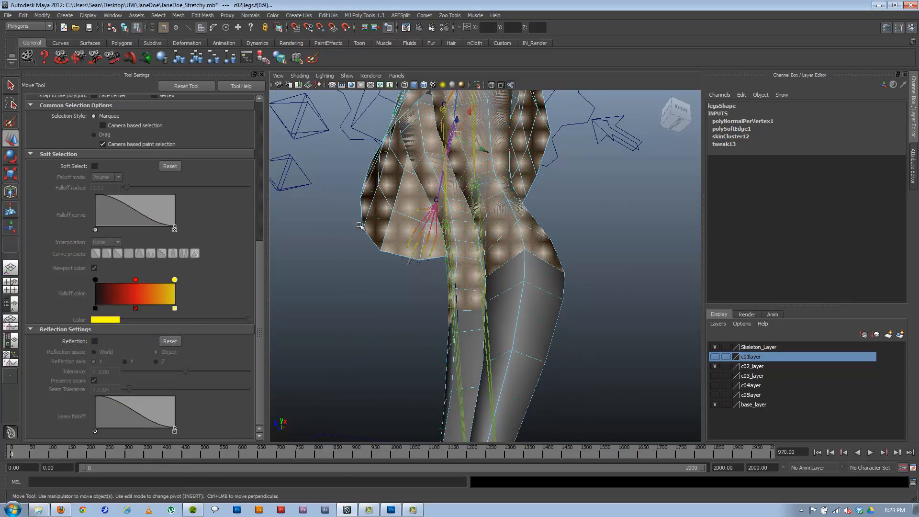
{"action": "left_click_drag", "start_coordinate": [360, 225], "coordinate": [402, 215], "text": "alt"}
{"action": "right_click_drag", "start_coordinate": [402, 215], "coordinate": [374, 237], "text": "alt"}
{"action": "mouse_move", "coordinate": [373, 237]}
{"action": "left_mouse_down", "text": "alt"}
{"action": "mouse_move", "coordinate": [473, 205]}
{"action": "mouse_move", "coordinate": [445, 170]}
{"action": "left_mouse_up", "text": "alt"}
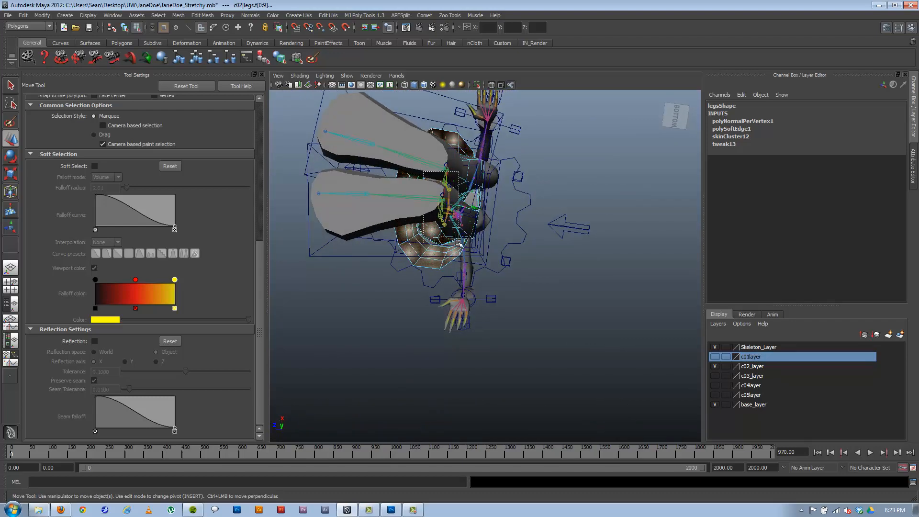
{"action": "left_click_drag", "start_coordinate": [456, 228], "coordinate": [385, 272], "text": "alt"}
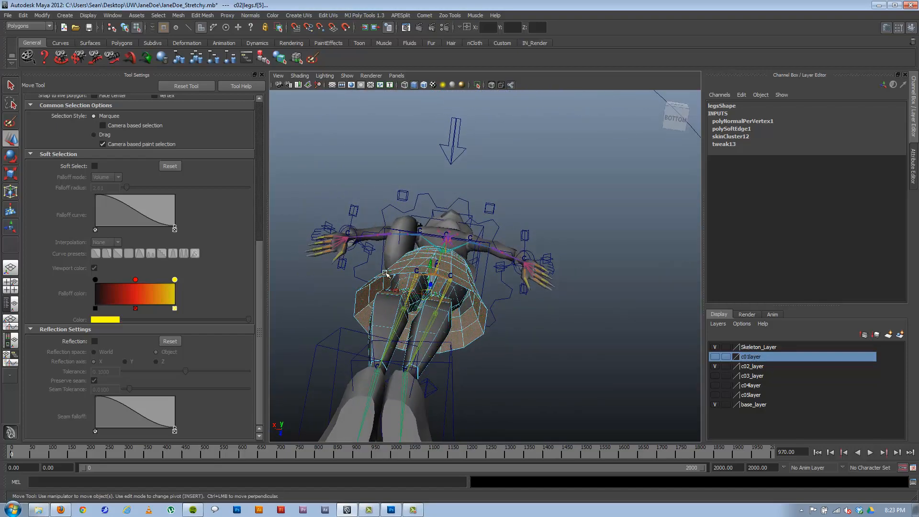
{"action": "left_click", "coordinate": [445, 280]}
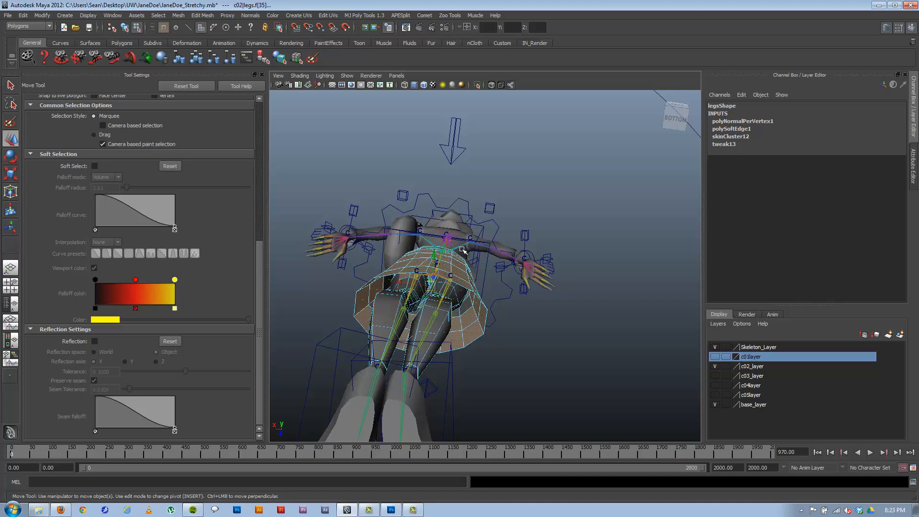
- Close the Tool Settings panel while framing the skirt from the front
{"action": "mouse_move", "coordinate": [445, 279]}
{"action": "left_mouse_down", "text": "alt"}
{"action": "mouse_move", "coordinate": [488, 237]}
{"action": "mouse_move", "coordinate": [569, 264]}
{"action": "mouse_move", "coordinate": [475, 237]}
{"action": "left_mouse_up", "text": "alt"}
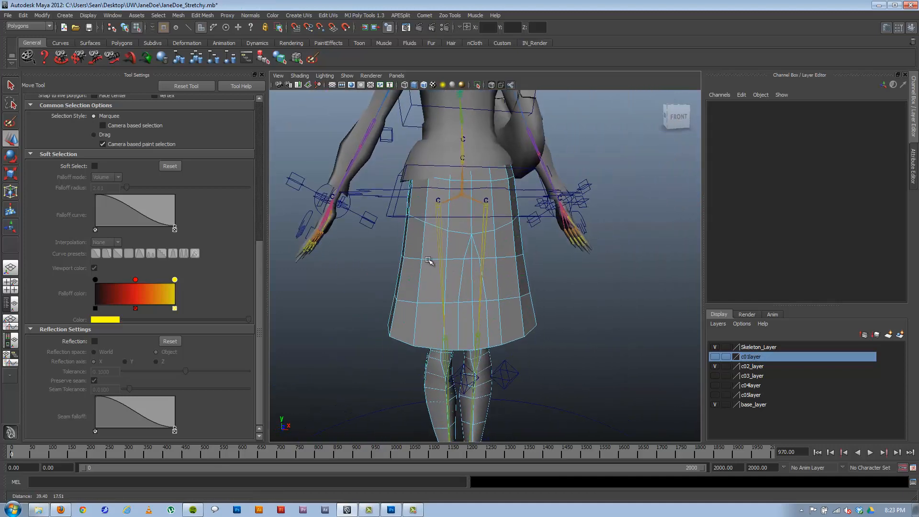
{"action": "right_click_drag", "start_coordinate": [459, 251], "coordinate": [503, 251], "text": "alt"}
{"action": "middle_click_drag", "start_coordinate": [431, 273], "coordinate": [380, 278], "text": "alt"}
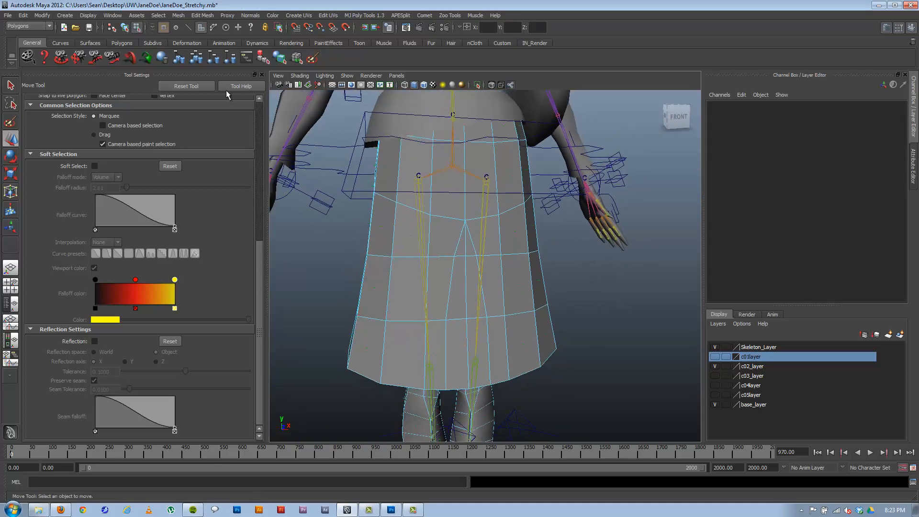
{"action": "left_click", "coordinate": [263, 75]}
{"action": "right_click_drag", "start_coordinate": [359, 244], "coordinate": [302, 244], "text": "alt"}
{"action": "middle_click_drag", "start_coordinate": [344, 244], "coordinate": [216, 215], "text": "alt"}
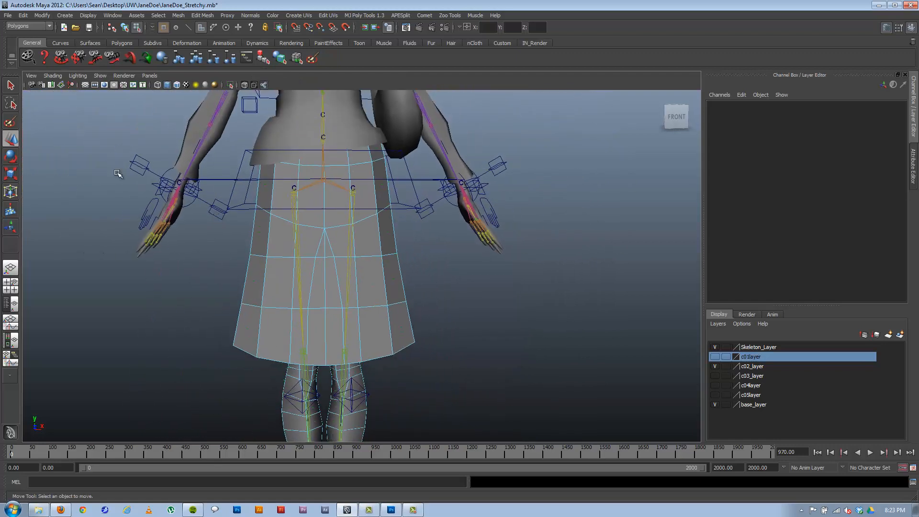
- Paint-select faces across the front and lower skirt with the Paint Selection Tool
{"action": "left_click", "coordinate": [11, 123]}
{"action": "middle_click_drag", "start_coordinate": [294, 230], "coordinate": [309, 229], "text": "alt"}
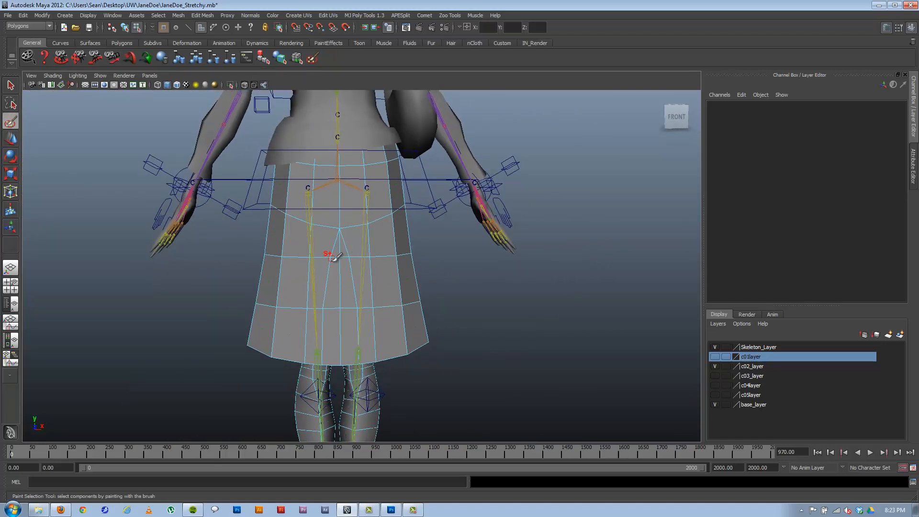
{"action": "mouse_move", "coordinate": [333, 296]}
{"action": "left_mouse_down"}
{"action": "mouse_move", "coordinate": [287, 330]}
{"action": "mouse_move", "coordinate": [269, 280]}
{"action": "mouse_move", "coordinate": [409, 314]}
{"action": "left_mouse_up"}
{"action": "mouse_move", "coordinate": [382, 269]}
{"action": "left_mouse_down"}
{"action": "mouse_move", "coordinate": [287, 173]}
{"action": "mouse_move", "coordinate": [302, 230]}
{"action": "mouse_move", "coordinate": [381, 229]}
{"action": "mouse_move", "coordinate": [223, 227]}
{"action": "mouse_move", "coordinate": [316, 273]}
{"action": "left_mouse_up"}
{"action": "mouse_move", "coordinate": [315, 301]}
{"action": "left_mouse_down"}
{"action": "mouse_move", "coordinate": [316, 237]}
{"action": "mouse_move", "coordinate": [345, 172]}
{"action": "mouse_move", "coordinate": [402, 180]}
{"action": "left_mouse_up"}
{"action": "left_click_drag", "start_coordinate": [402, 216], "coordinate": [409, 186]}
{"action": "mouse_move", "coordinate": [343, 281]}
{"action": "left_mouse_down"}
{"action": "mouse_move", "coordinate": [302, 309]}
{"action": "mouse_move", "coordinate": [439, 294]}
{"action": "mouse_move", "coordinate": [324, 267]}
{"action": "left_mouse_up"}
{"action": "mouse_move", "coordinate": [425, 287]}
{"action": "left_mouse_down"}
{"action": "mouse_move", "coordinate": [373, 302]}
{"action": "mouse_move", "coordinate": [402, 179]}
{"action": "mouse_move", "coordinate": [416, 220]}
{"action": "mouse_move", "coordinate": [380, 230]}
{"action": "mouse_move", "coordinate": [360, 202]}
{"action": "mouse_move", "coordinate": [373, 193]}
{"action": "mouse_move", "coordinate": [403, 208]}
{"action": "mouse_move", "coordinate": [422, 196]}
{"action": "mouse_move", "coordinate": [373, 180]}
{"action": "mouse_move", "coordinate": [377, 194]}
{"action": "left_mouse_up"}
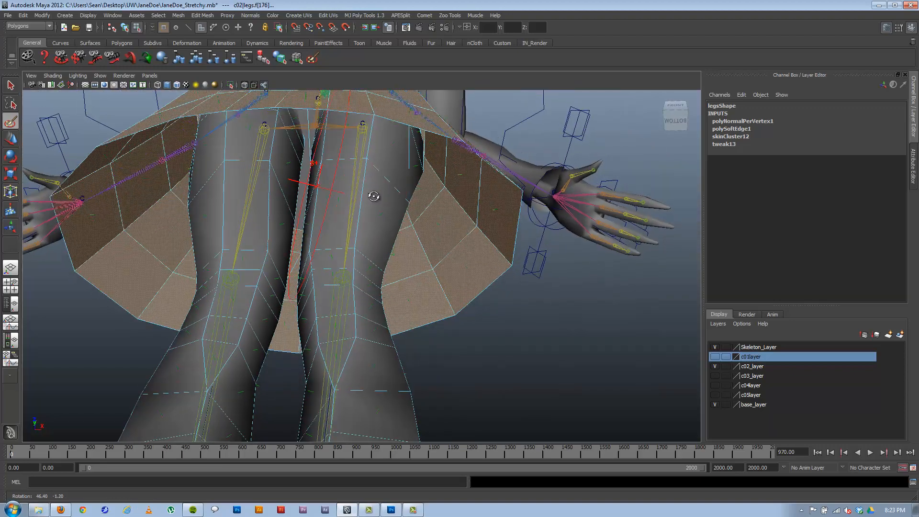
- Clear the painted selection and pick single skirt faces from the rear with the Select Tool
{"action": "left_click", "coordinate": [11, 85]}
{"action": "mouse_move", "coordinate": [287, 216]}
{"action": "left_mouse_down", "text": "alt"}
{"action": "mouse_move", "coordinate": [330, 180]}
{"action": "mouse_move", "coordinate": [351, 130]}
{"action": "mouse_move", "coordinate": [359, 179]}
{"action": "mouse_move", "coordinate": [392, 128]}
{"action": "mouse_move", "coordinate": [321, 151]}
{"action": "mouse_move", "coordinate": [345, 136]}
{"action": "left_mouse_up", "text": "alt"}
{"action": "key", "text": "Caps_Lock"}
{"action": "left_click", "coordinate": [445, 165]}
{"action": "mouse_move", "coordinate": [445, 165]}
{"action": "left_mouse_down", "text": "alt"}
{"action": "mouse_move", "coordinate": [416, 186]}
{"action": "mouse_move", "coordinate": [424, 147]}
{"action": "mouse_move", "coordinate": [402, 137]}
{"action": "mouse_move", "coordinate": [420, 130]}
{"action": "left_mouse_up", "text": "alt"}
{"action": "left_click", "coordinate": [403, 190]}
{"action": "left_click_drag", "start_coordinate": [269, 181], "coordinate": [278, 153], "text": "alt"}
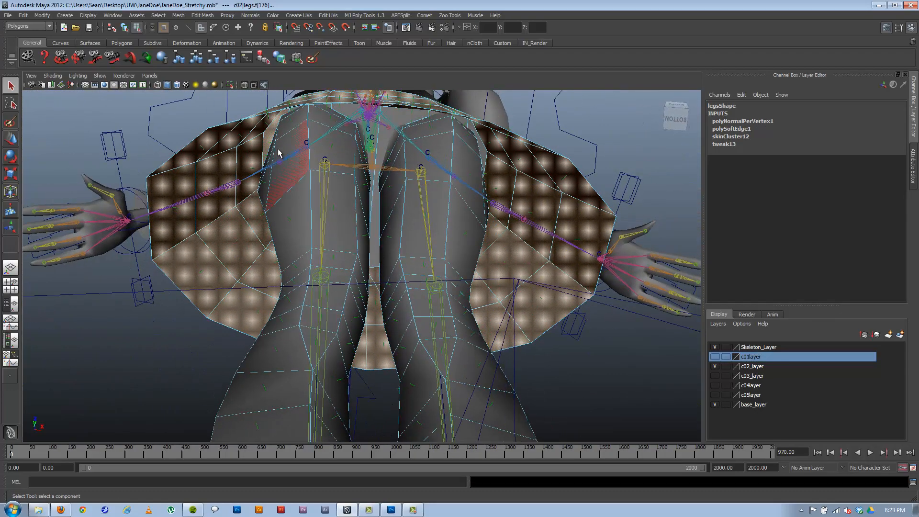
{"action": "mouse_move", "coordinate": [242, 204]}
{"action": "left_mouse_down", "text": "alt"}
{"action": "mouse_move", "coordinate": [280, 197]}
{"action": "mouse_move", "coordinate": [287, 259]}
{"action": "mouse_move", "coordinate": [222, 219]}
{"action": "mouse_move", "coordinate": [319, 194]}
{"action": "left_mouse_up", "text": "alt"}
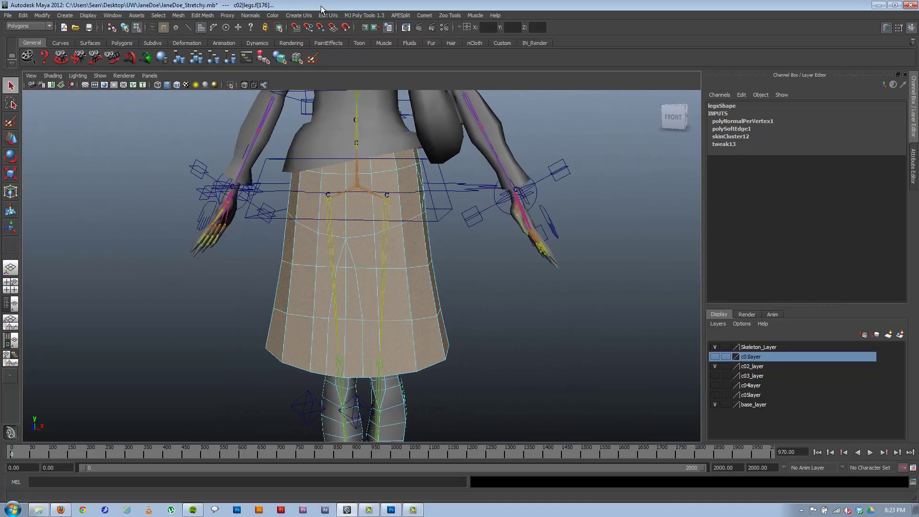
- Set the skirt normals to face, average them, and clear the selection to check shading
{"action": "left_click", "coordinate": [267, 16]}
{"action": "left_click", "coordinate": [260, 79]}
{"action": "left_click", "coordinate": [251, 16]}
{"action": "left_click", "coordinate": [272, 68]}
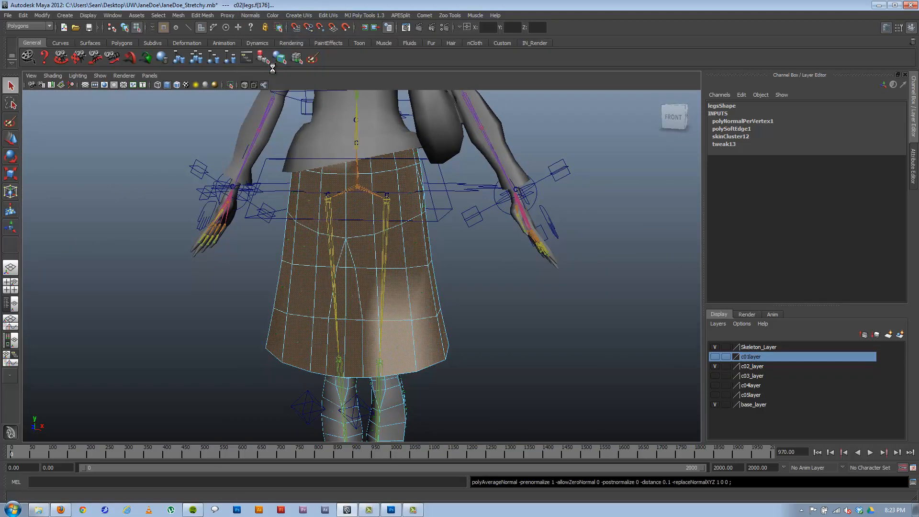
{"action": "left_click_drag", "start_coordinate": [276, 122], "coordinate": [323, 150], "text": "alt"}
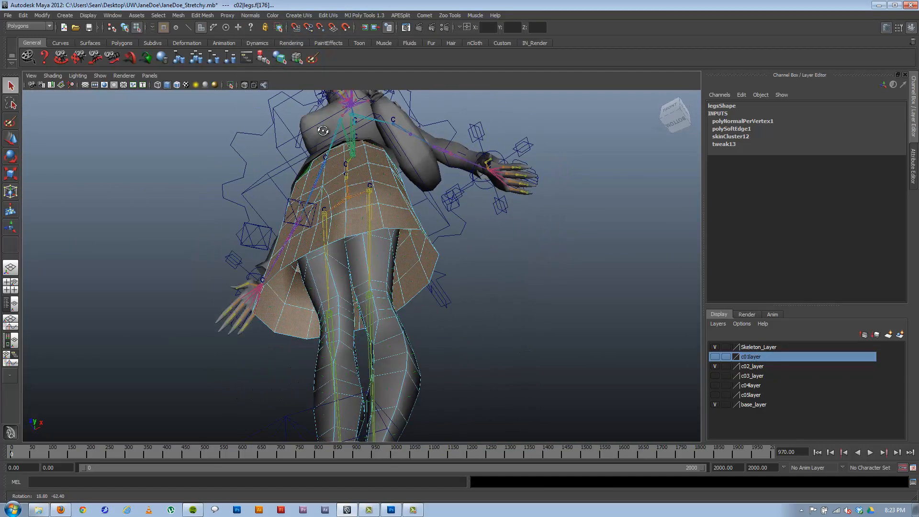
{"action": "left_click", "coordinate": [126, 27]}
{"action": "left_click", "coordinate": [508, 295]}
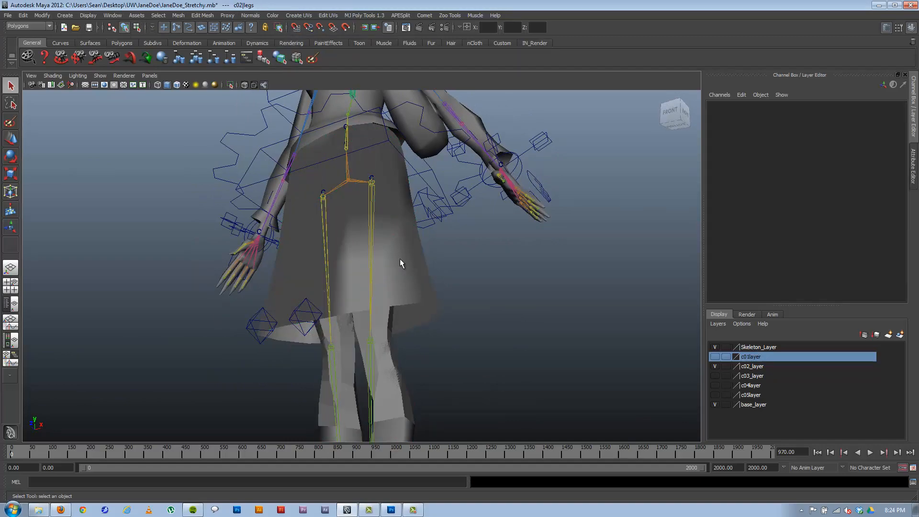
{"action": "mouse_move", "coordinate": [400, 258]}
{"action": "left_mouse_down", "text": "alt"}
{"action": "mouse_move", "coordinate": [350, 275]}
{"action": "mouse_move", "coordinate": [525, 267]}
{"action": "left_mouse_up", "text": "alt"}
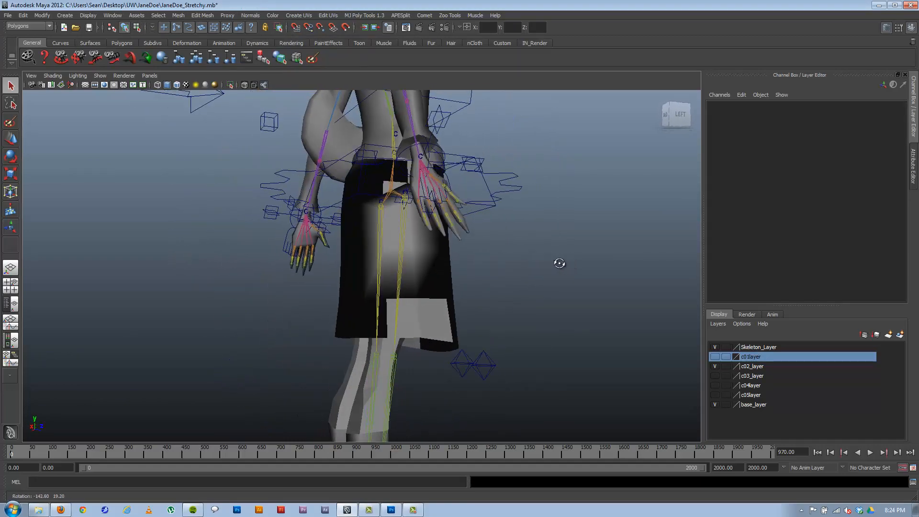
- Reselect the skirt, set face normals and soften edges, then undo both changes
{"action": "left_click", "coordinate": [394, 251]}
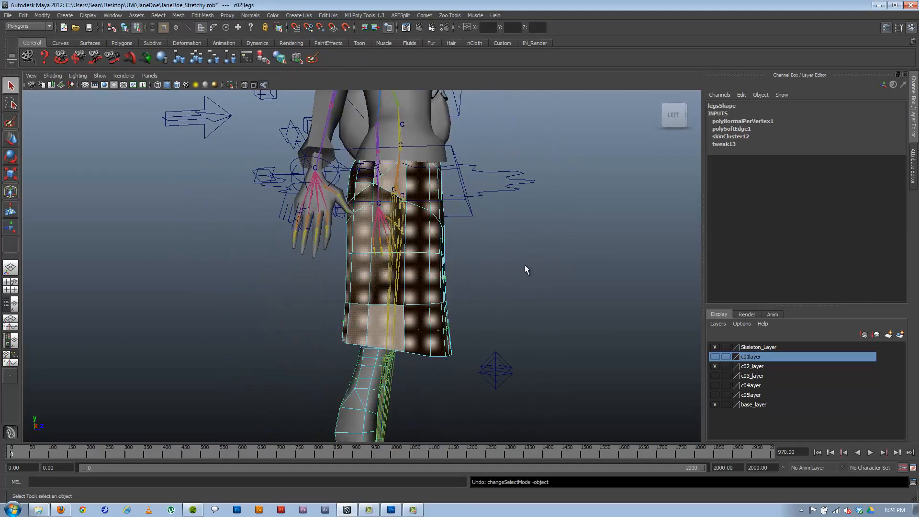
{"action": "mouse_move", "coordinate": [464, 264]}
{"action": "left_mouse_down", "text": "alt"}
{"action": "mouse_move", "coordinate": [544, 260]}
{"action": "mouse_move", "coordinate": [431, 258]}
{"action": "left_mouse_up", "text": "alt"}
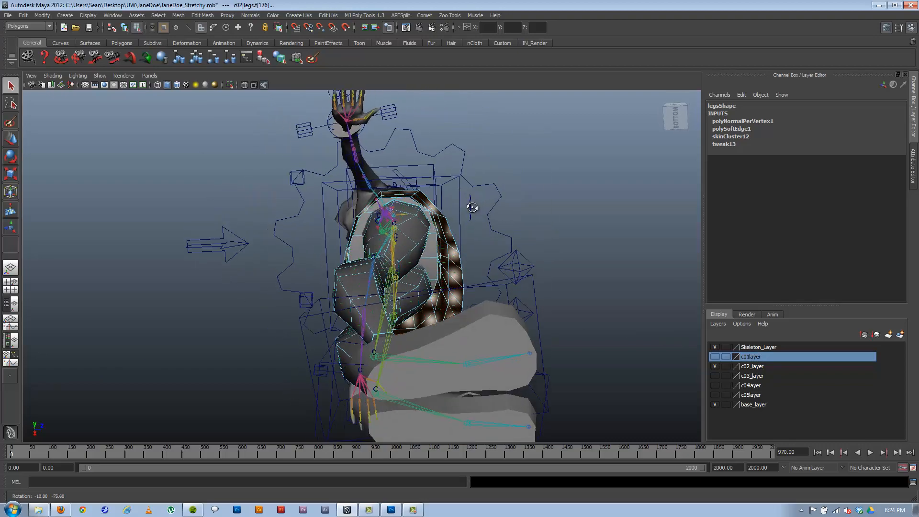
{"action": "left_click", "coordinate": [272, 16]}
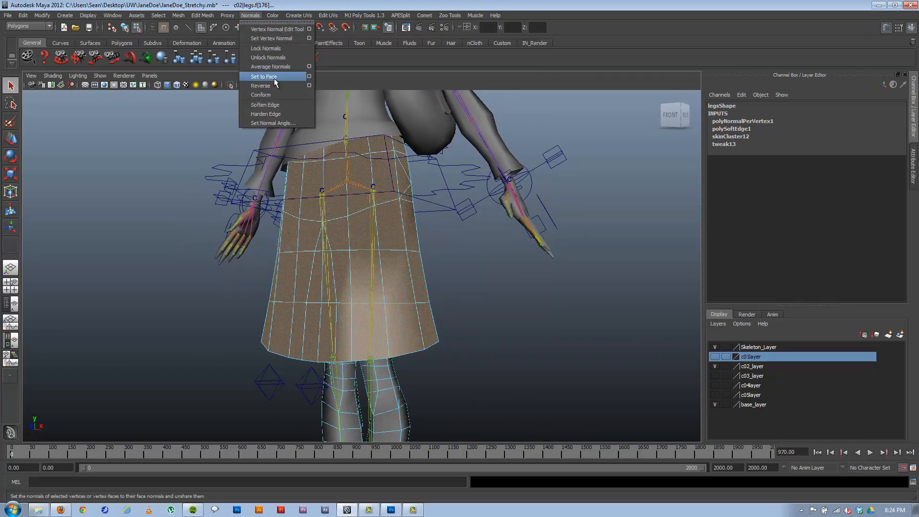
{"action": "left_click", "coordinate": [264, 77]}
{"action": "left_click", "coordinate": [250, 15]}
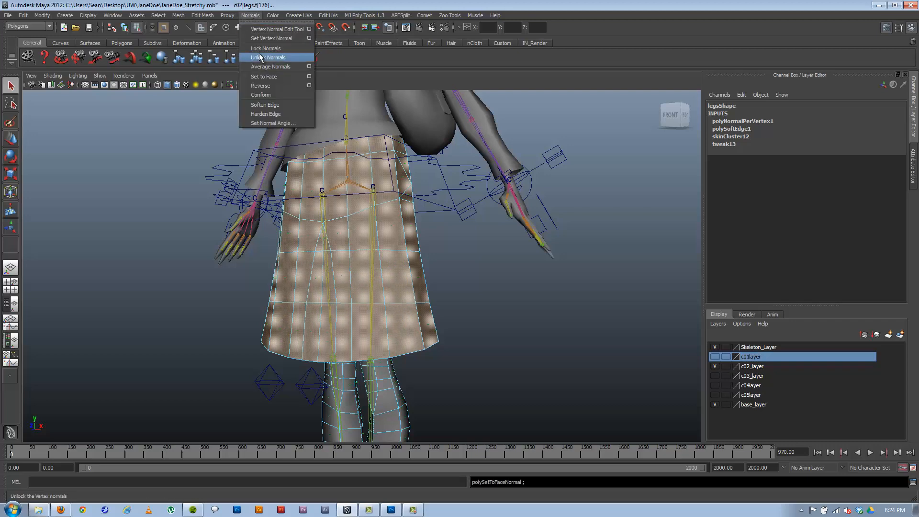
{"action": "left_click", "coordinate": [264, 108]}
{"action": "key", "text": "z"}
{"action": "key", "text": "z"}
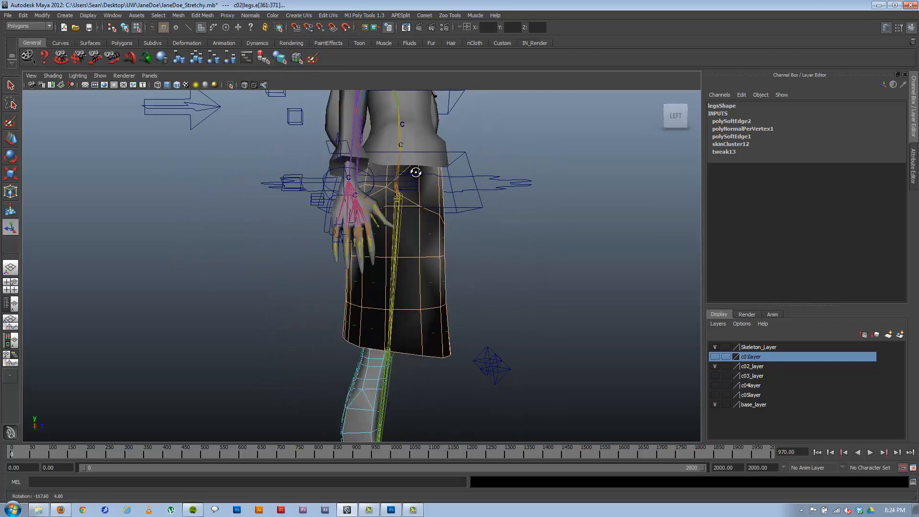
{"action": "key", "text": "z"}
{"action": "key", "text": "z"}
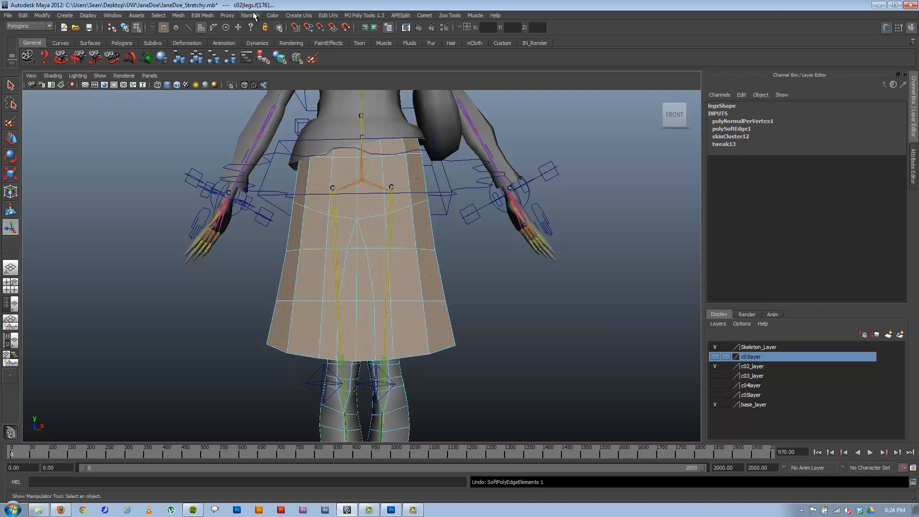
- Apply Average Normals from its option box, close it and return to object mode on the skirt
{"action": "left_click", "coordinate": [250, 15]}
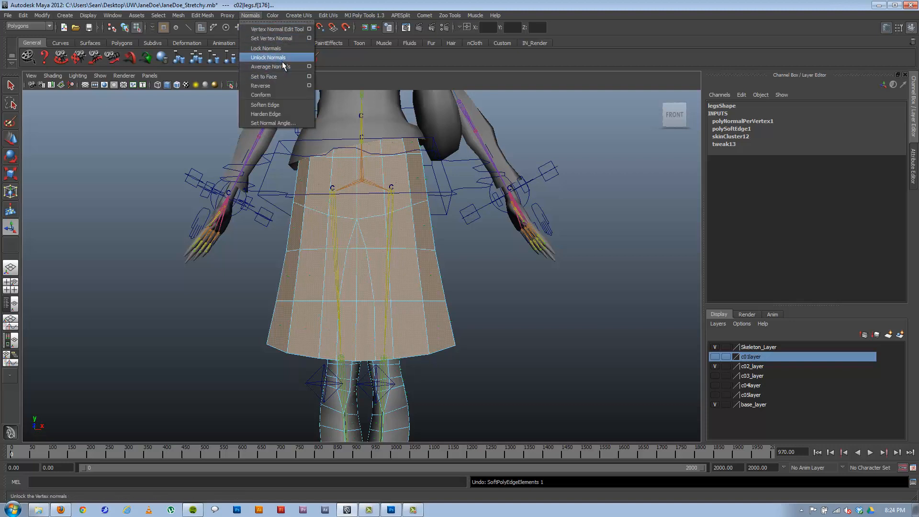
{"action": "left_click", "coordinate": [310, 67]}
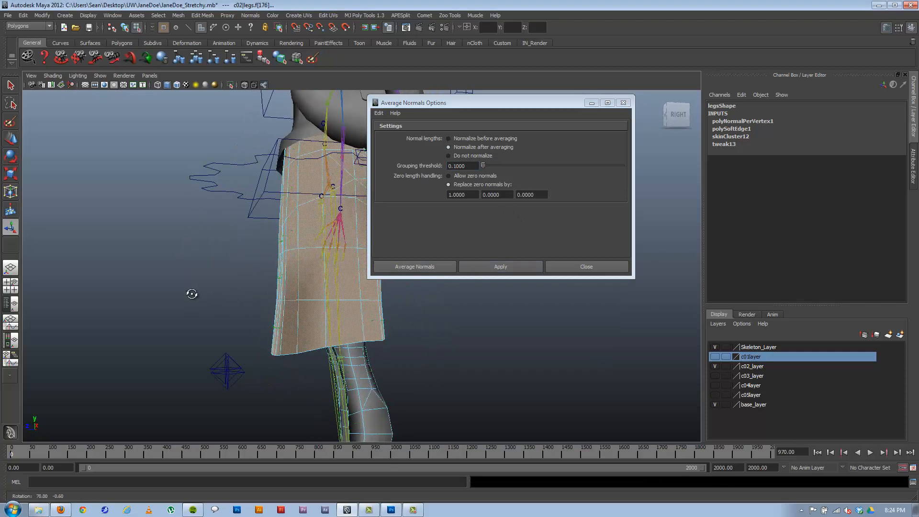
{"action": "left_click_drag", "start_coordinate": [251, 323], "coordinate": [323, 287], "text": "alt"}
{"action": "left_click", "coordinate": [623, 103]}
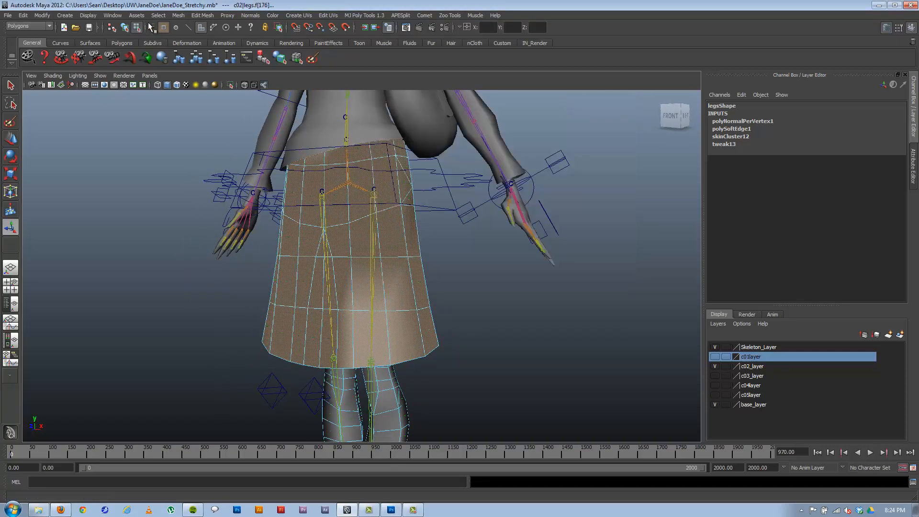
{"action": "left_click", "coordinate": [124, 29]}
{"action": "left_click", "coordinate": [422, 306]}
{"action": "left_click_drag", "start_coordinate": [460, 302], "coordinate": [421, 307], "text": "alt"}
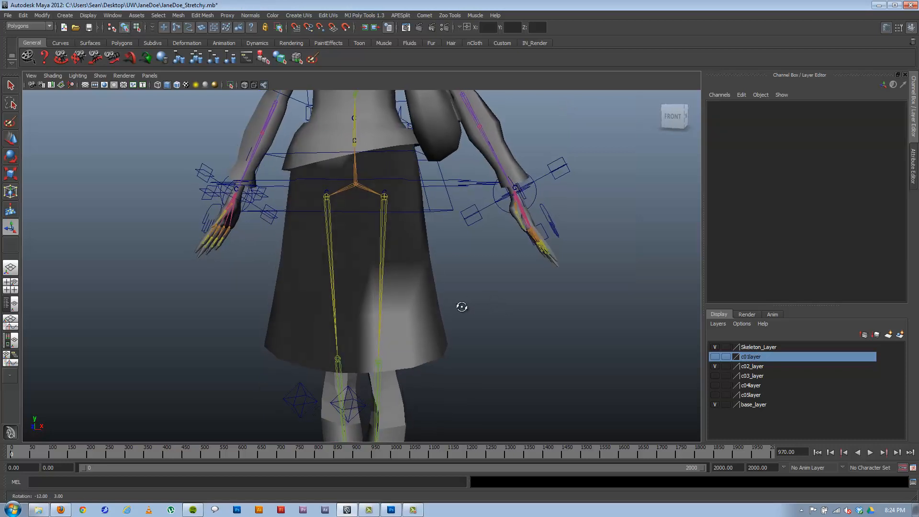
- Toggle off Face Normals under Display > Polygons and show JaneDoe with textured shading
{"action": "left_click", "coordinate": [422, 306]}
{"action": "left_click", "coordinate": [89, 15]}
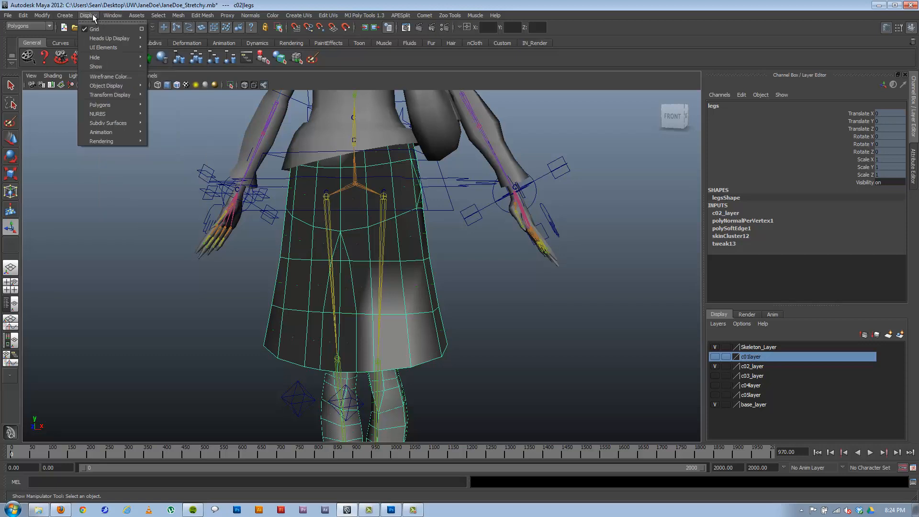
{"action": "mouse_move", "coordinate": [101, 106]}
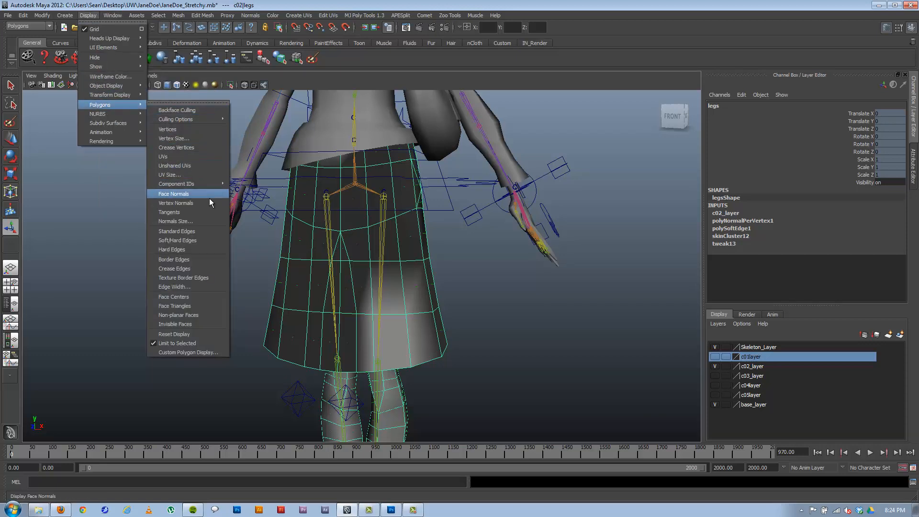
{"action": "left_click", "coordinate": [174, 193]}
{"action": "left_click", "coordinate": [515, 295]}
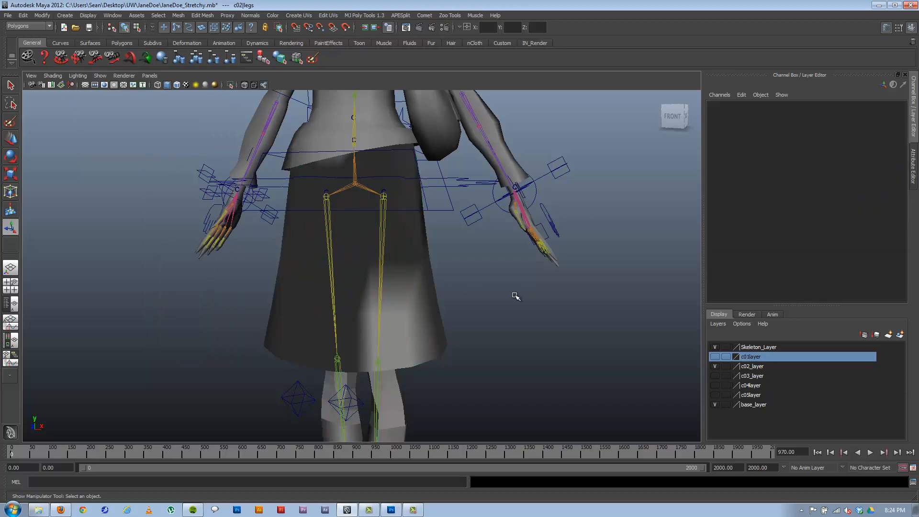
{"action": "left_click_drag", "start_coordinate": [515, 296], "coordinate": [400, 293], "text": "alt"}
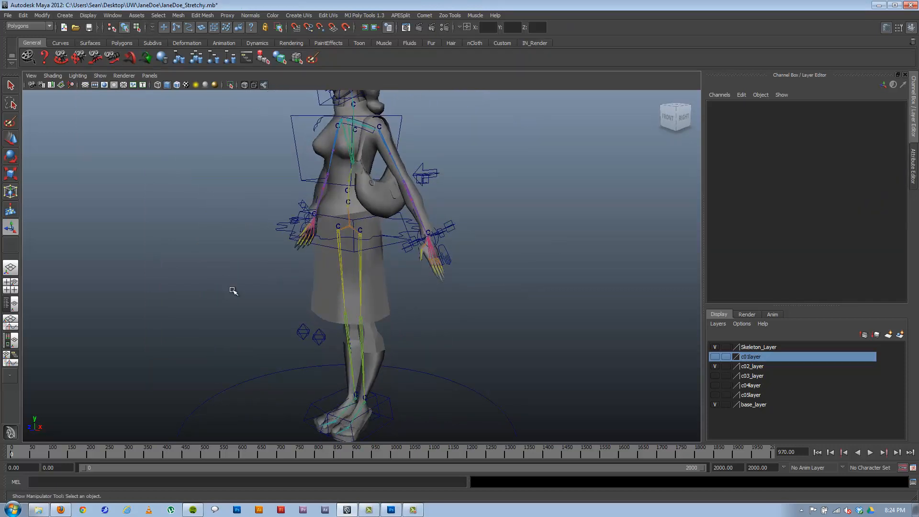
{"action": "mouse_move", "coordinate": [233, 290]}
{"action": "left_mouse_down", "text": "alt"}
{"action": "mouse_move", "coordinate": [426, 274]}
{"action": "mouse_move", "coordinate": [351, 276]}
{"action": "mouse_move", "coordinate": [395, 282]}
{"action": "mouse_move", "coordinate": [388, 323]}
{"action": "left_mouse_up", "text": "alt"}
{"action": "key", "text": "6"}
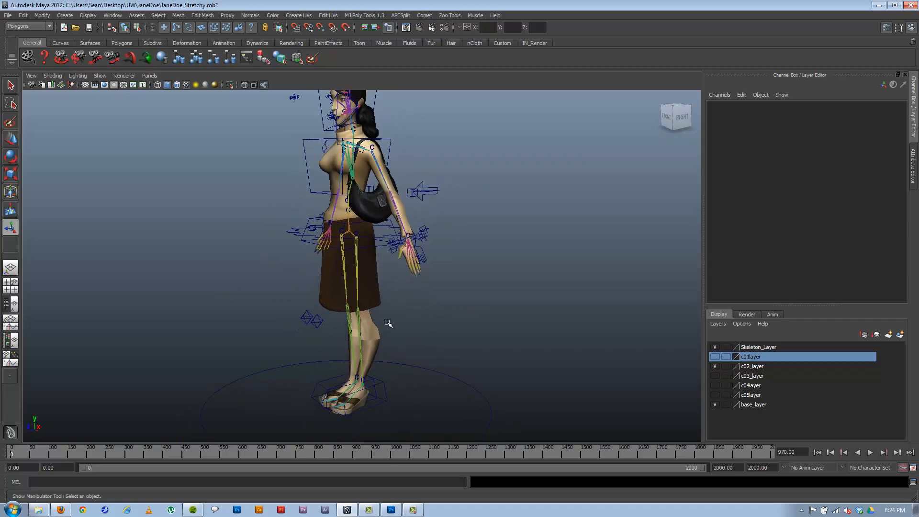
- Enter face mode on the skirt-and-legs mesh and marquee-select the lower leg faces
{"action": "right_click_drag", "start_coordinate": [388, 323], "coordinate": [469, 338], "text": "alt"}
{"action": "middle_click_drag", "start_coordinate": [469, 338], "coordinate": [469, 216], "text": "alt"}
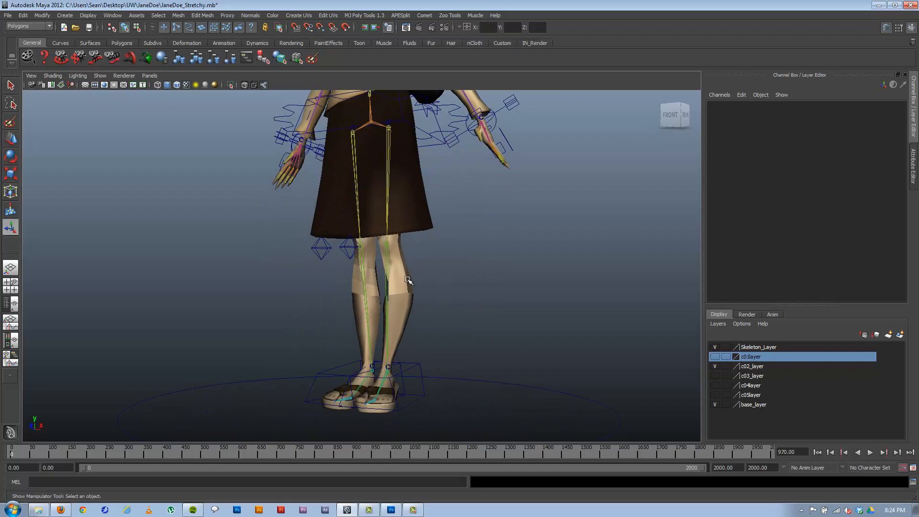
{"action": "left_click", "coordinate": [406, 283]}
{"action": "left_click", "coordinate": [138, 27]}
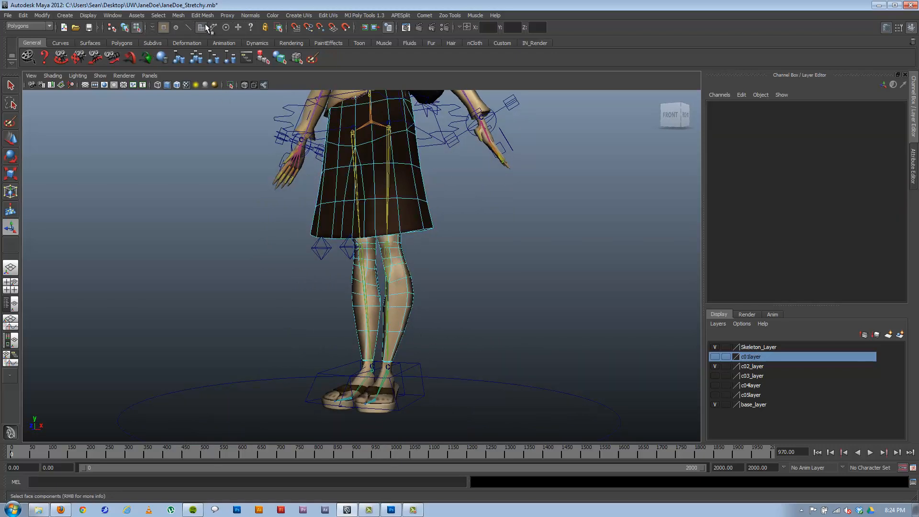
{"action": "left_click", "coordinate": [481, 335]}
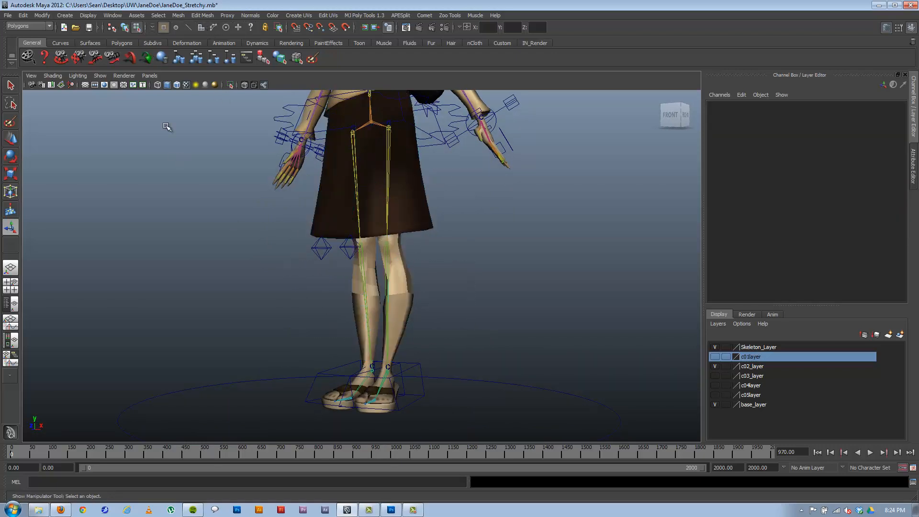
{"action": "left_click", "coordinate": [374, 309]}
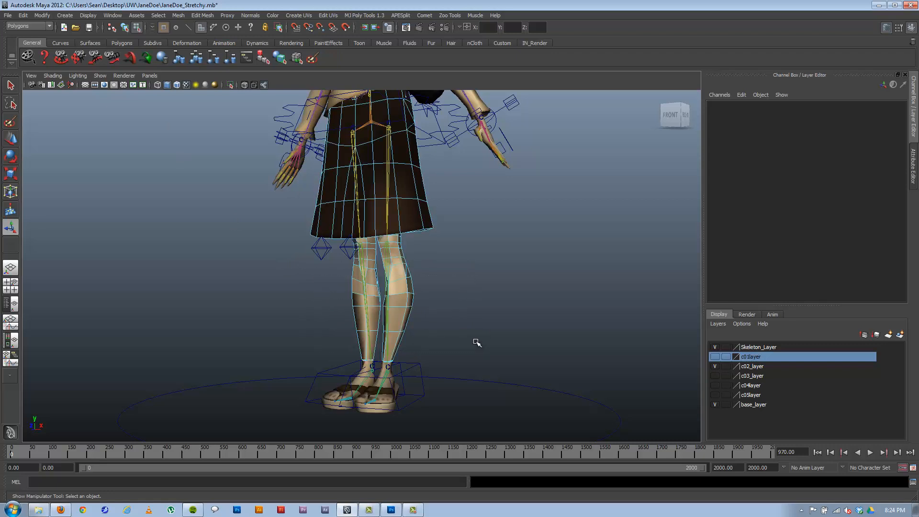
{"action": "left_click_drag", "start_coordinate": [333, 288], "coordinate": [512, 328]}
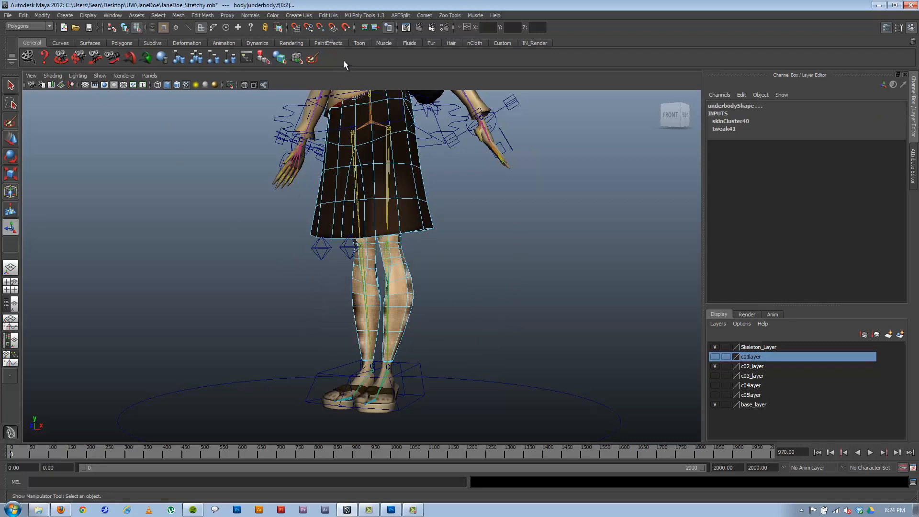
- Apply Normals > Soften Edge to the leg faces and return to object mode
{"action": "left_click", "coordinate": [251, 15]}
{"action": "left_click", "coordinate": [273, 108]}
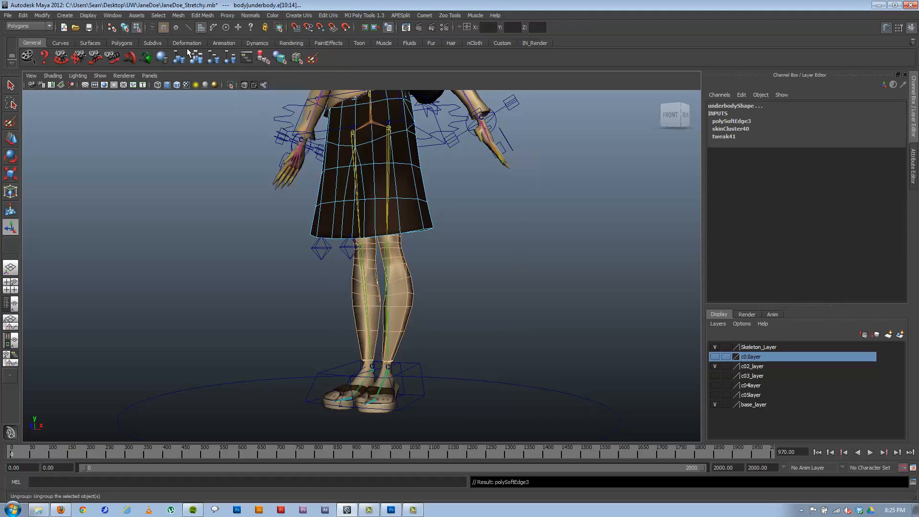
{"action": "left_click", "coordinate": [126, 27]}
{"action": "left_click", "coordinate": [391, 209]}
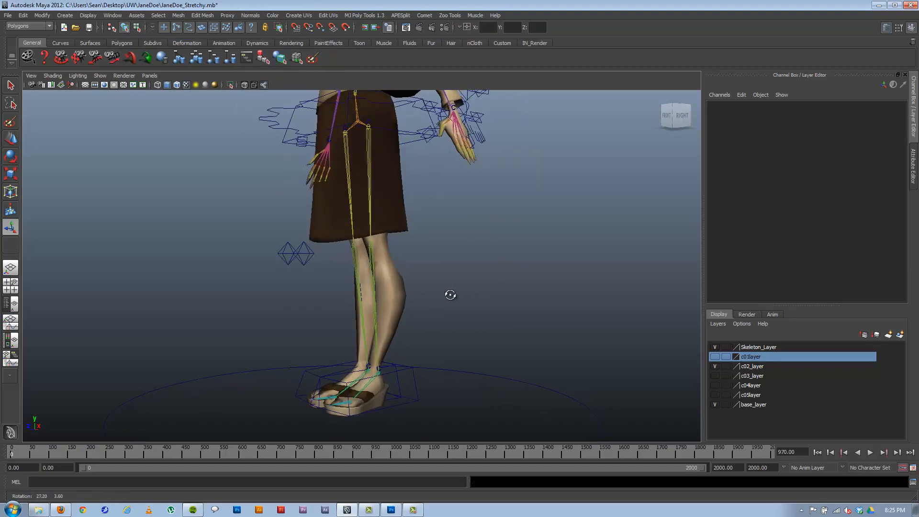
- Delete the skirt-and-legs mesh's non-deformer history via Edit > Delete by Type
{"action": "left_click_drag", "start_coordinate": [392, 208], "coordinate": [409, 300], "text": "alt"}
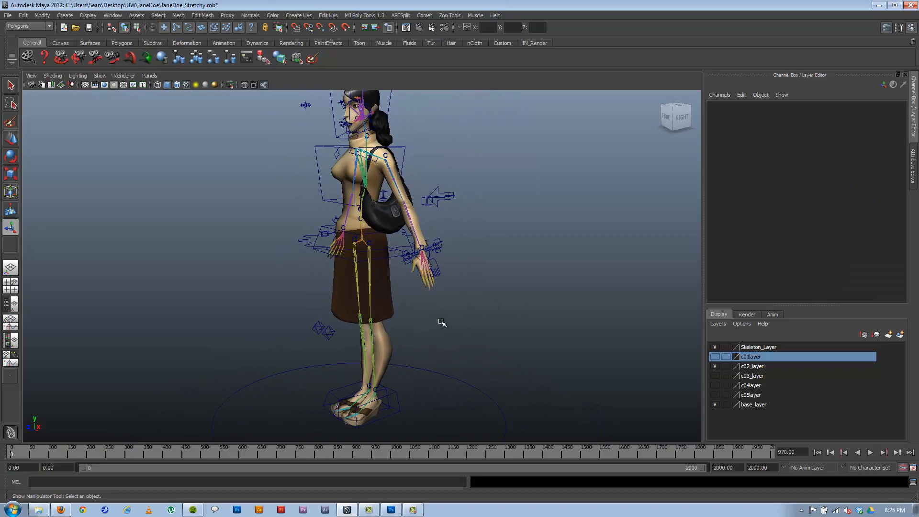
{"action": "left_click", "coordinate": [390, 300]}
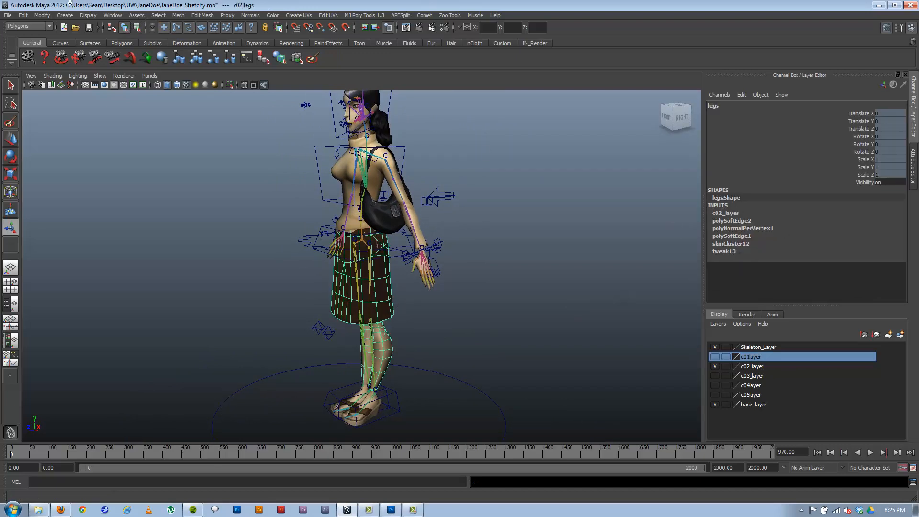
{"action": "left_click", "coordinate": [23, 15]}
{"action": "mouse_move", "coordinate": [46, 114]}
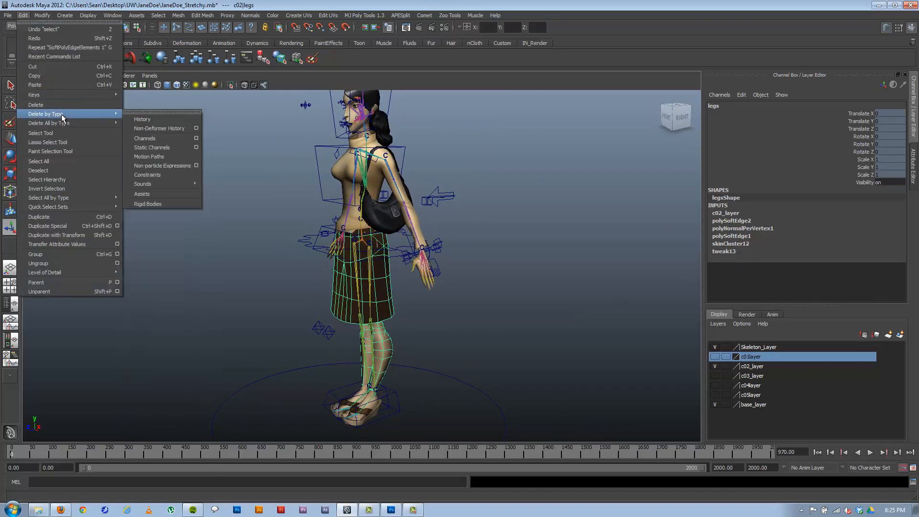
{"action": "left_click", "coordinate": [155, 129]}
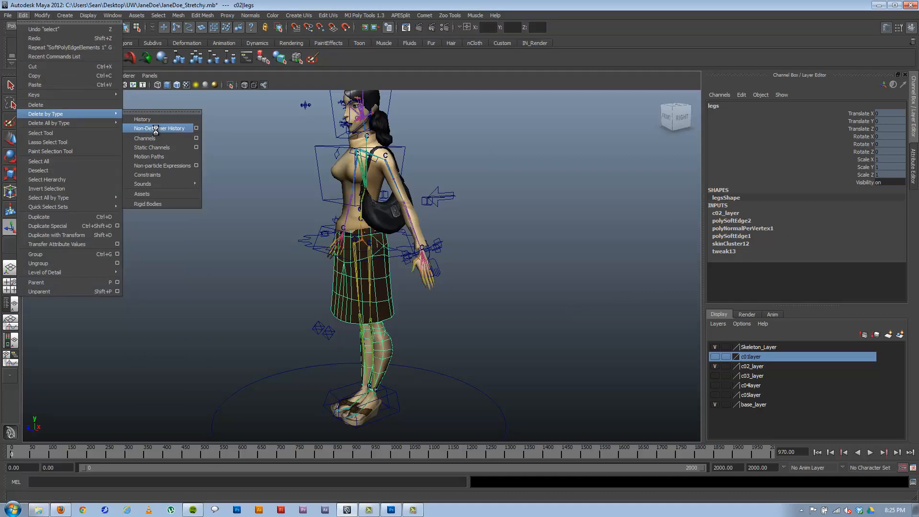
{"action": "mouse_move", "coordinate": [330, 282]}
{"action": "left_mouse_down", "text": "alt"}
{"action": "mouse_move", "coordinate": [530, 269]}
{"action": "mouse_move", "coordinate": [370, 282]}
{"action": "mouse_move", "coordinate": [403, 294]}
{"action": "left_mouse_up", "text": "alt"}
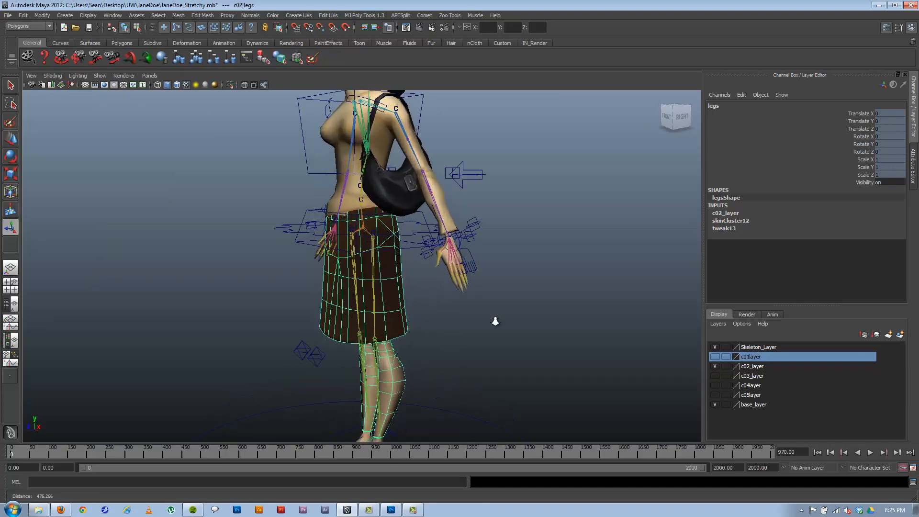
{"action": "mouse_move", "coordinate": [403, 295]}
{"action": "right_mouse_down", "text": "alt"}
{"action": "mouse_move", "coordinate": [460, 326]}
{"action": "mouse_move", "coordinate": [445, 323]}
{"action": "right_mouse_up", "text": "alt"}
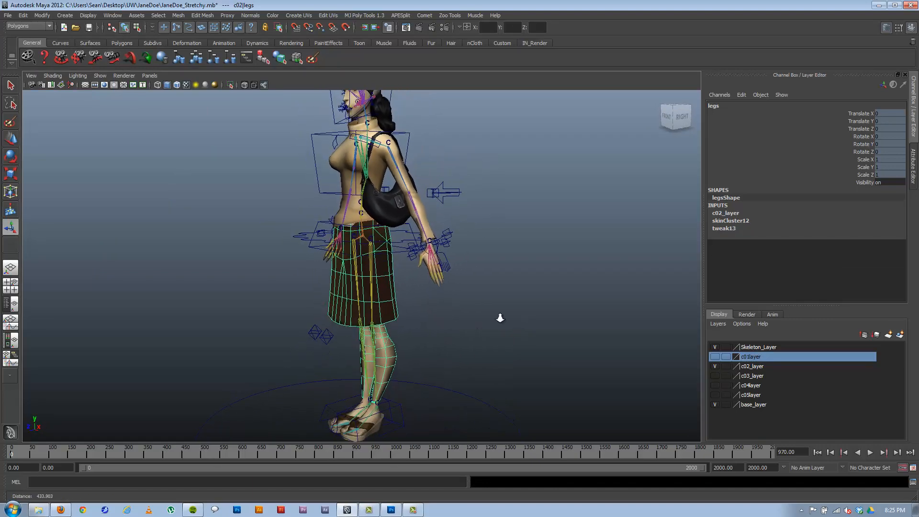
{"action": "left_click", "coordinate": [485, 316]}
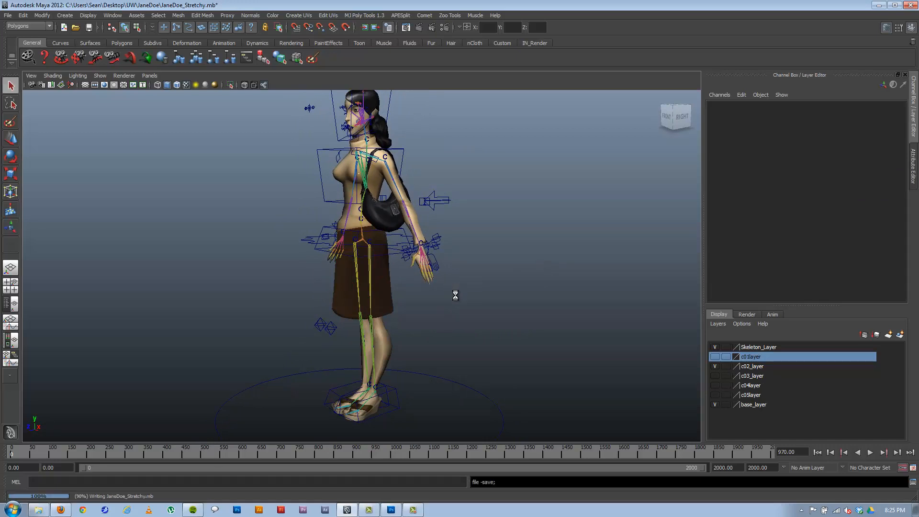
- Save JaneDoe_Stretchy and reopen Animation.mb from the recent files list
{"action": "key", "text": "ctrl+s"}
{"action": "left_click", "coordinate": [7, 16]}
{"action": "mouse_move", "coordinate": [29, 218]}
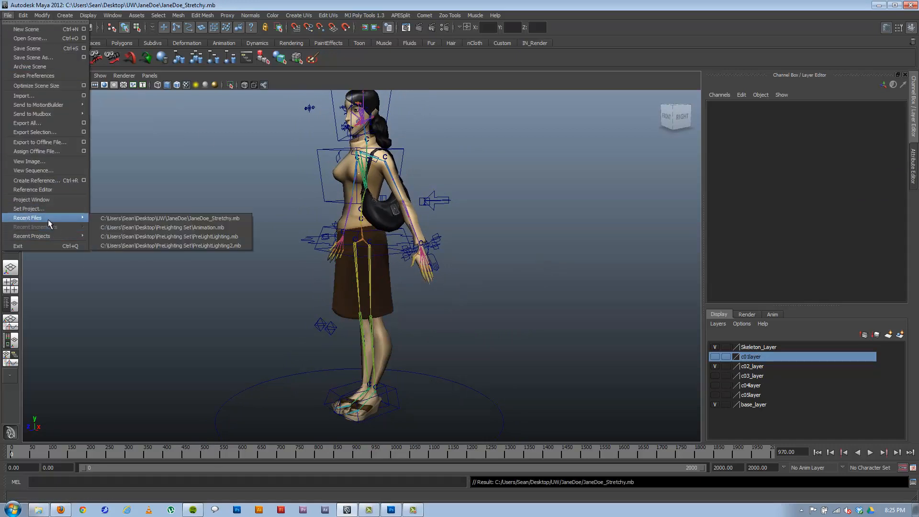
{"action": "left_click", "coordinate": [176, 227]}
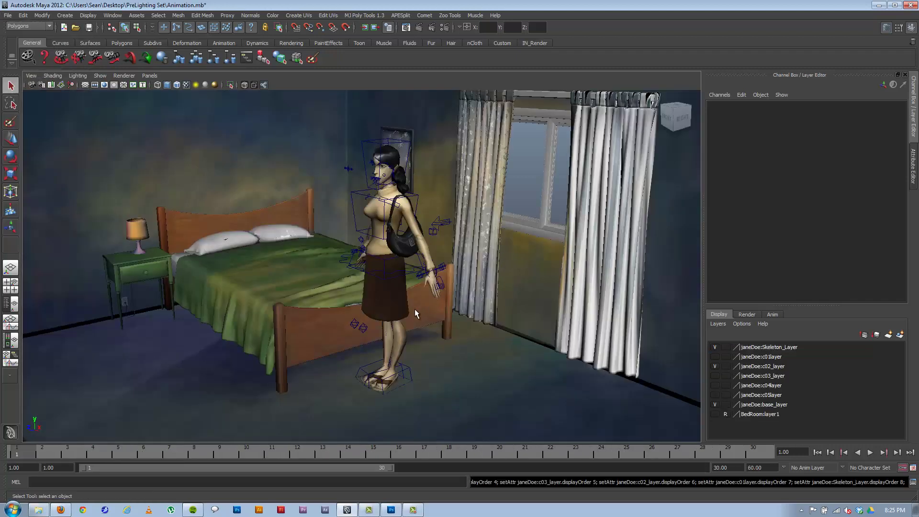
{"action": "left_click_drag", "start_coordinate": [415, 309], "coordinate": [390, 292], "text": "alt"}
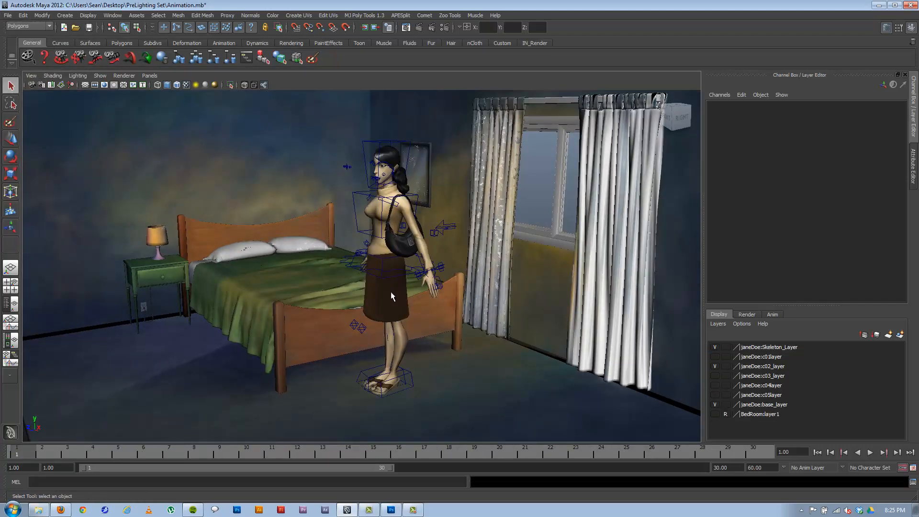
{"action": "left_click", "coordinate": [385, 299]}
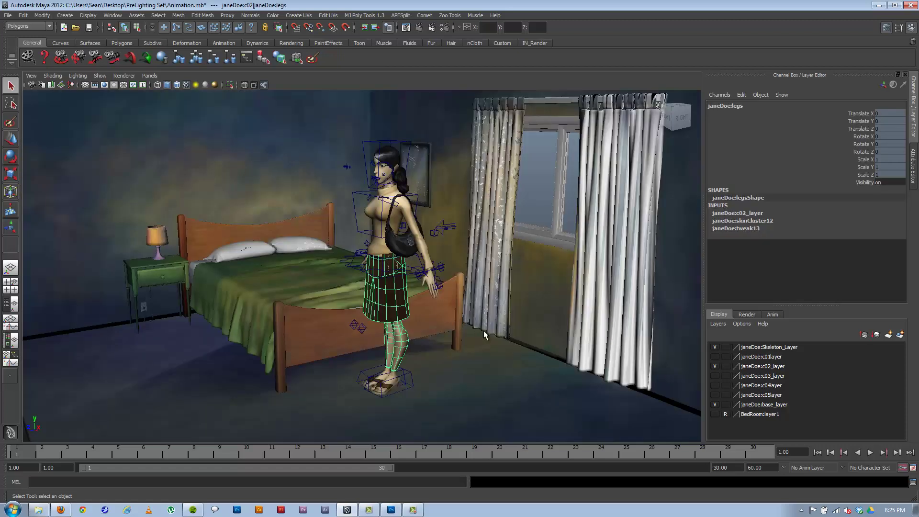
- Scrub to around frame 15, select the bed footboard and bring up File > Recent Files
{"action": "left_click", "coordinate": [486, 331]}
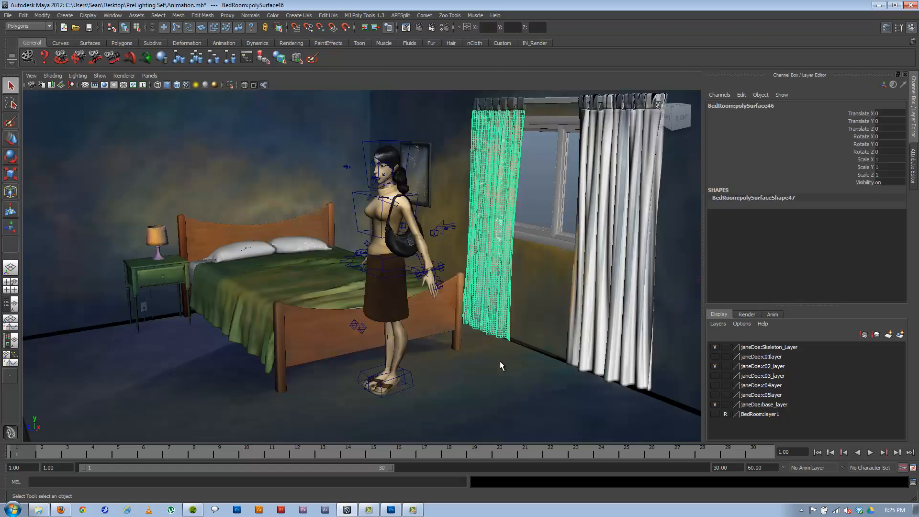
{"action": "left_click_drag", "start_coordinate": [45, 455], "coordinate": [373, 451]}
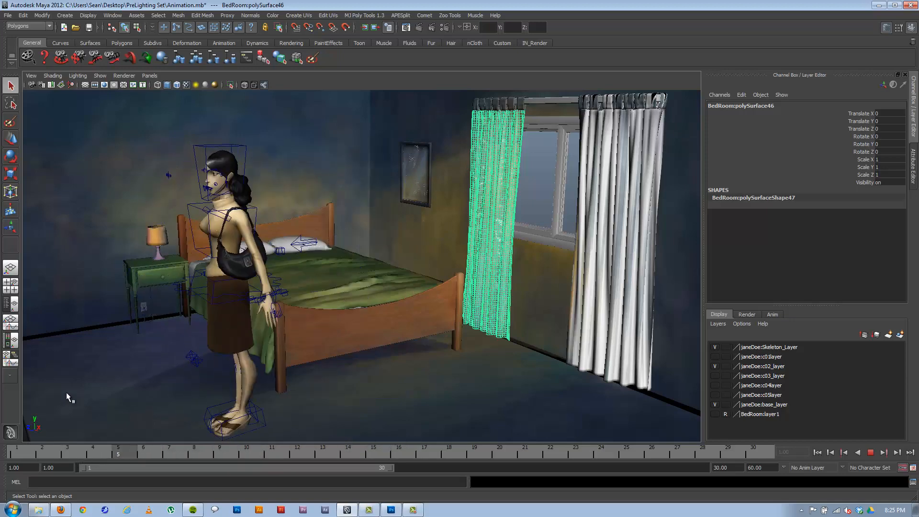
{"action": "left_click", "coordinate": [253, 264]}
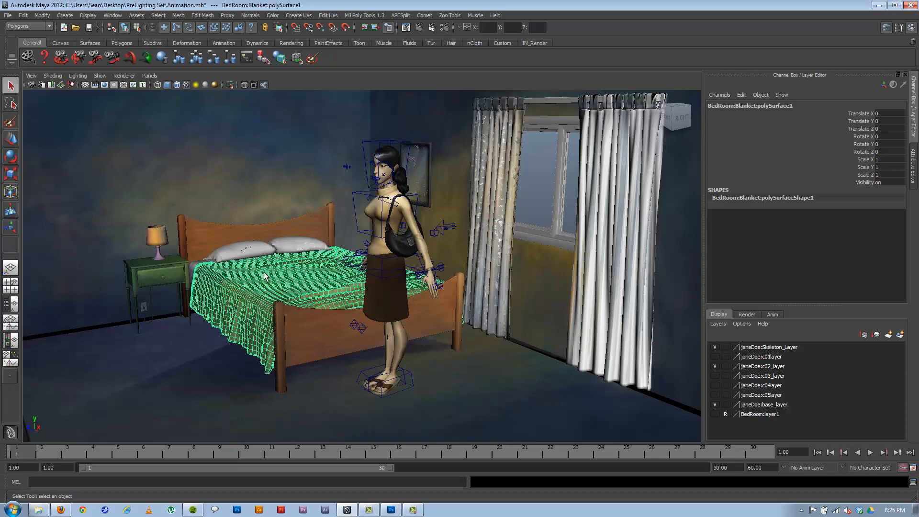
{"action": "mouse_move", "coordinate": [316, 298]}
{"action": "left_mouse_down", "text": "alt"}
{"action": "mouse_move", "coordinate": [284, 317]}
{"action": "mouse_move", "coordinate": [302, 323]}
{"action": "left_mouse_up", "text": "alt"}
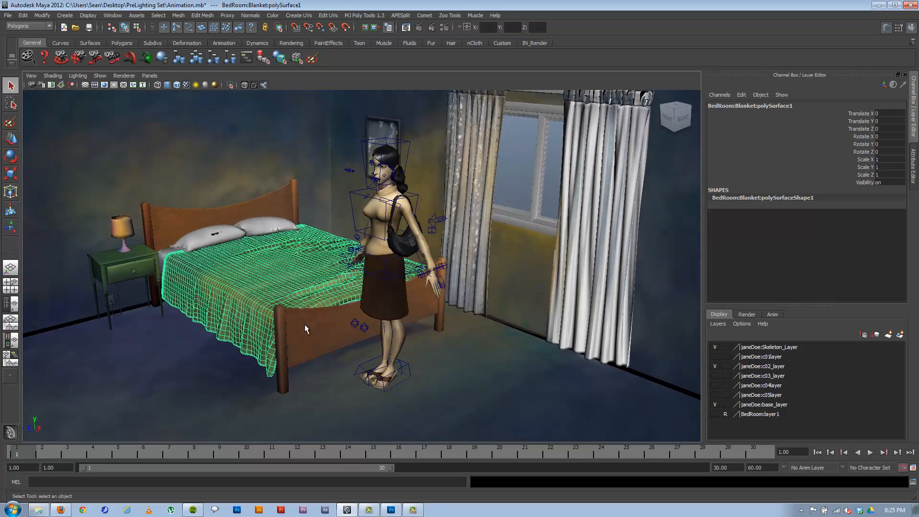
{"action": "left_click", "coordinate": [287, 331]}
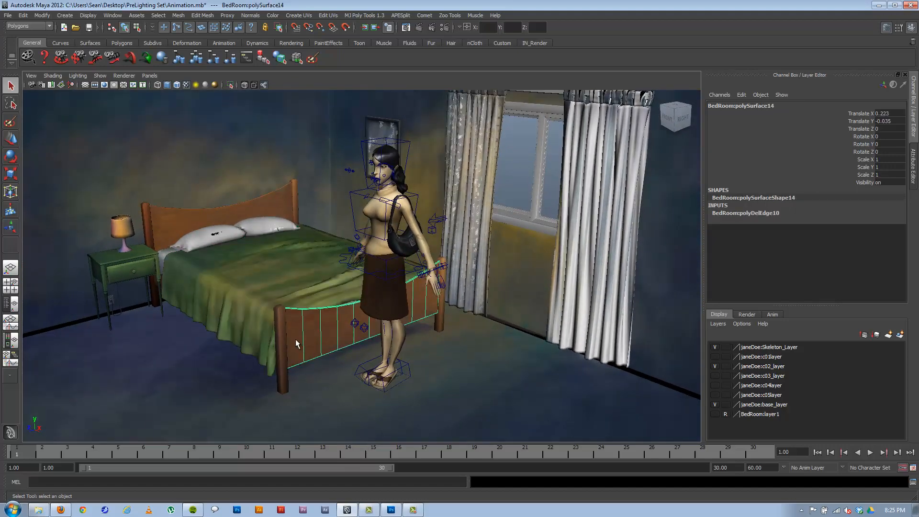
{"action": "left_click", "coordinate": [7, 15]}
{"action": "mouse_move", "coordinate": [37, 218]}
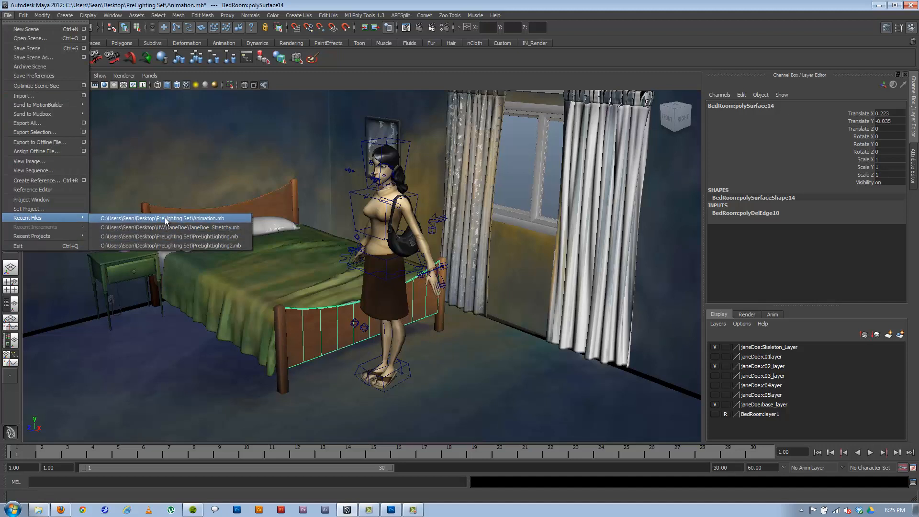
- Open PreLightLighting.mb without saving the animation scene and select the bed footboard
{"action": "left_click", "coordinate": [165, 237]}
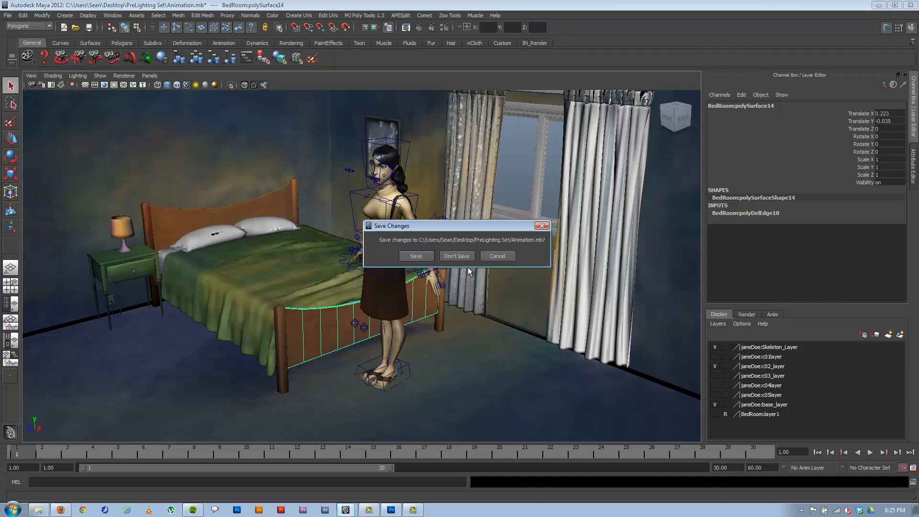
{"action": "left_click", "coordinate": [457, 256]}
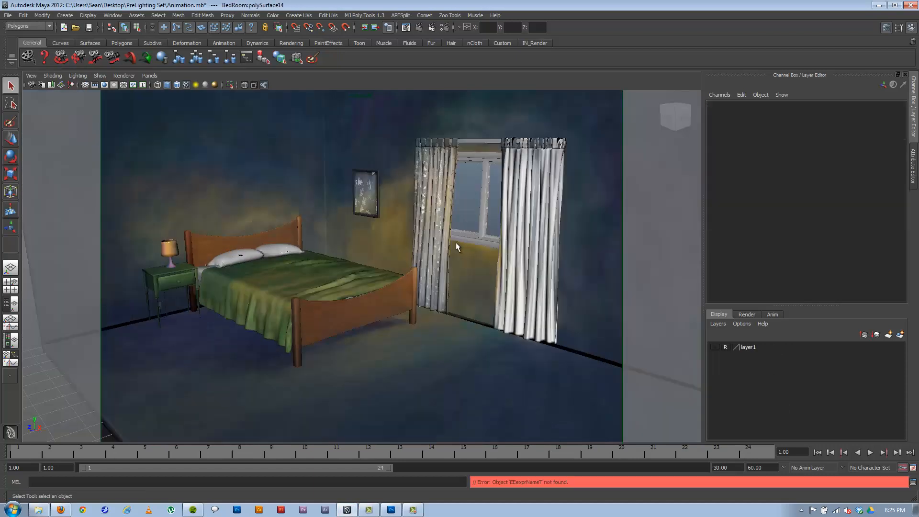
{"action": "left_click", "coordinate": [349, 308]}
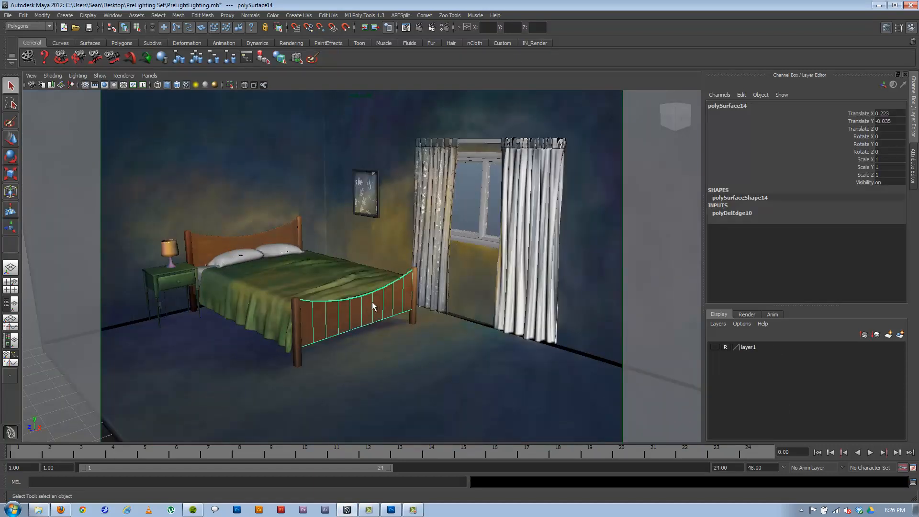
{"action": "left_click_drag", "start_coordinate": [373, 302], "coordinate": [349, 307], "text": "alt"}
- Open the footboard's BedFrame blinn material and raise its specular colour and reflectivity to 0.244
{"action": "right_click", "coordinate": [348, 308]}
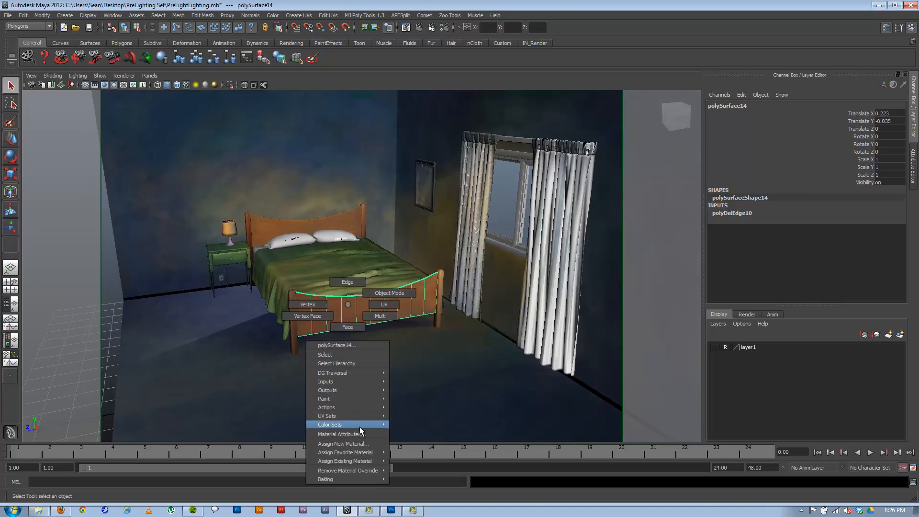
{"action": "left_click", "coordinate": [341, 434]}
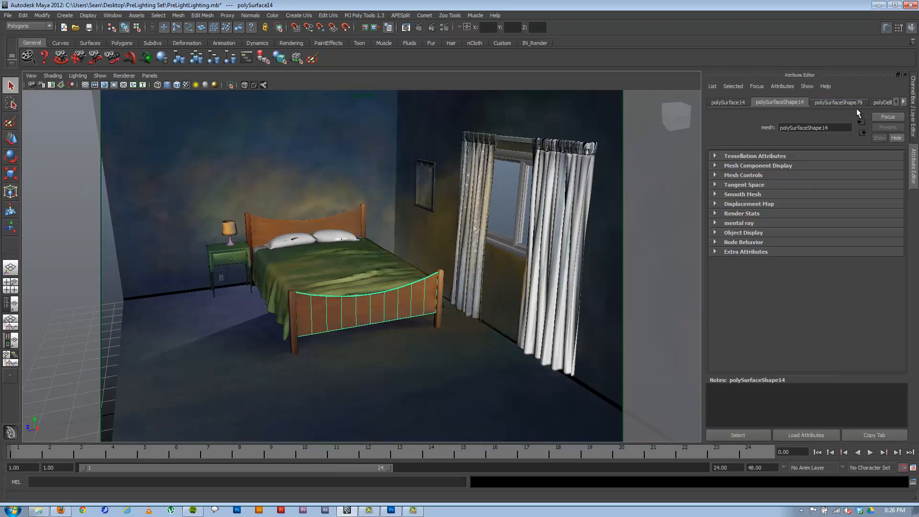
{"action": "right_click", "coordinate": [391, 299]}
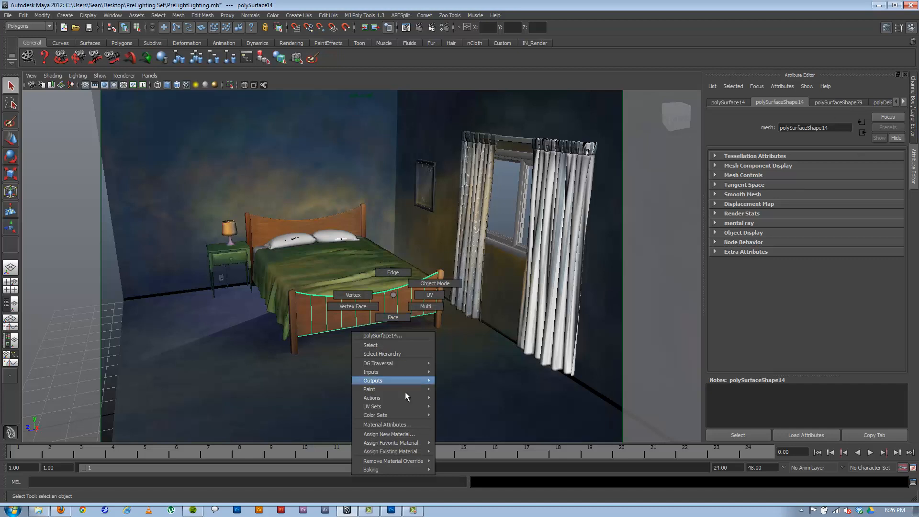
{"action": "left_click", "coordinate": [395, 425]}
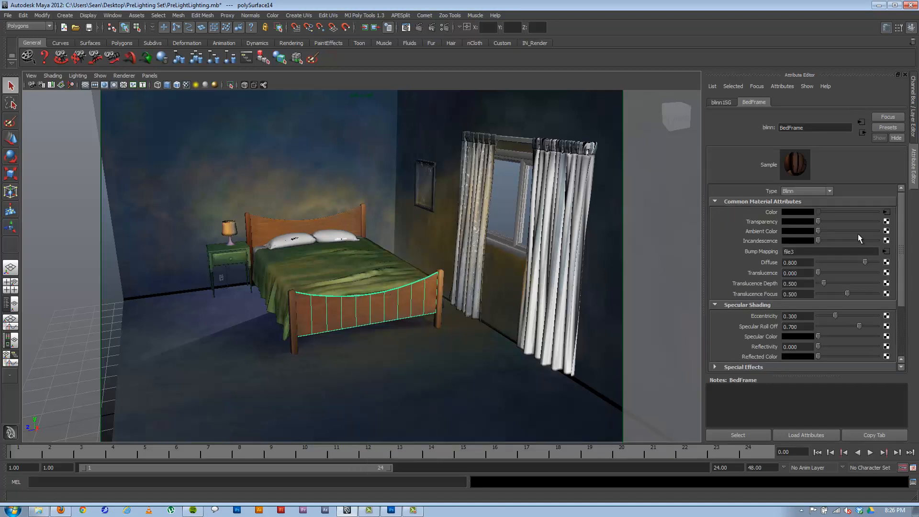
{"action": "left_click_drag", "start_coordinate": [902, 251], "coordinate": [901, 272]}
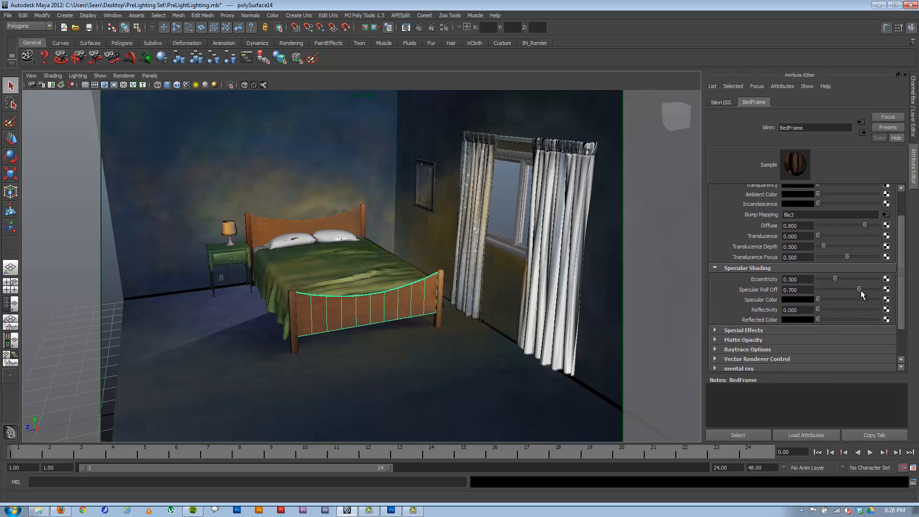
{"action": "left_click_drag", "start_coordinate": [818, 309], "coordinate": [860, 299]}
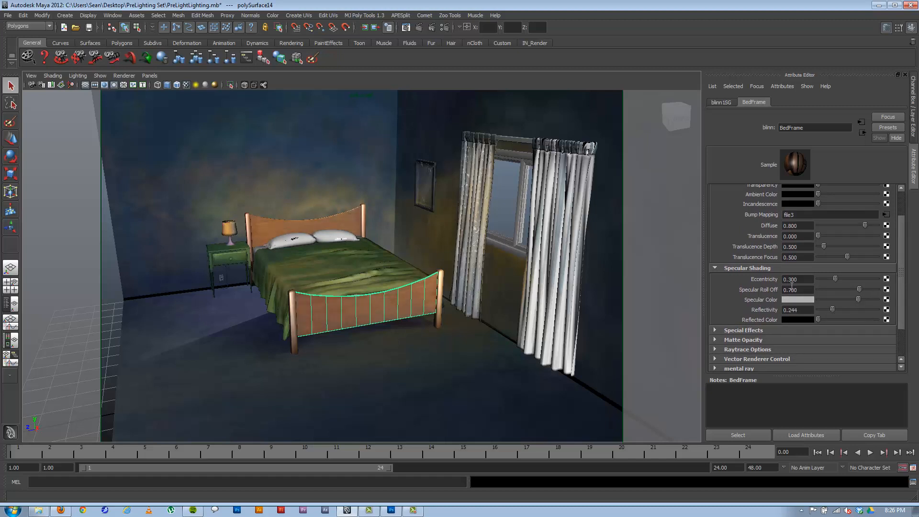
{"action": "left_click_drag", "start_coordinate": [408, 288], "coordinate": [370, 283], "text": "alt"}
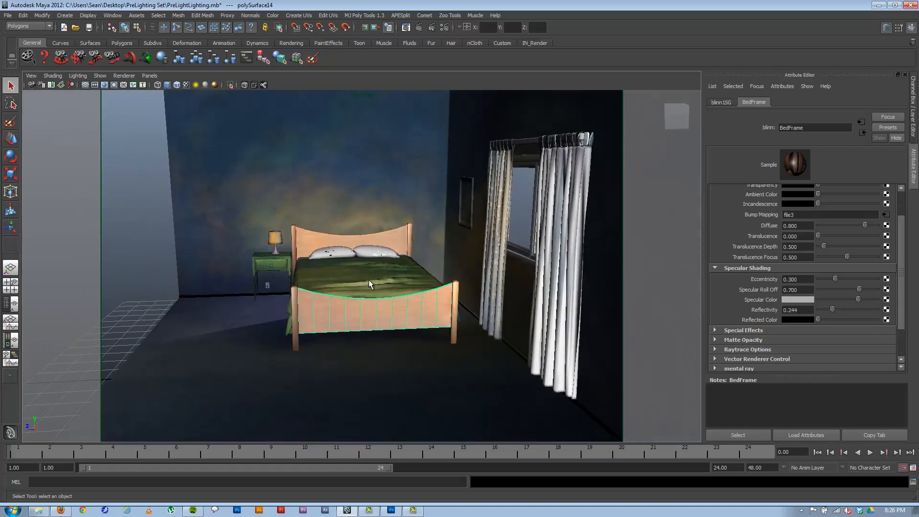
- Push the BedFrame specular colour to fully white, check the bed, and bring up Recent Files
{"action": "left_click", "coordinate": [344, 246]}
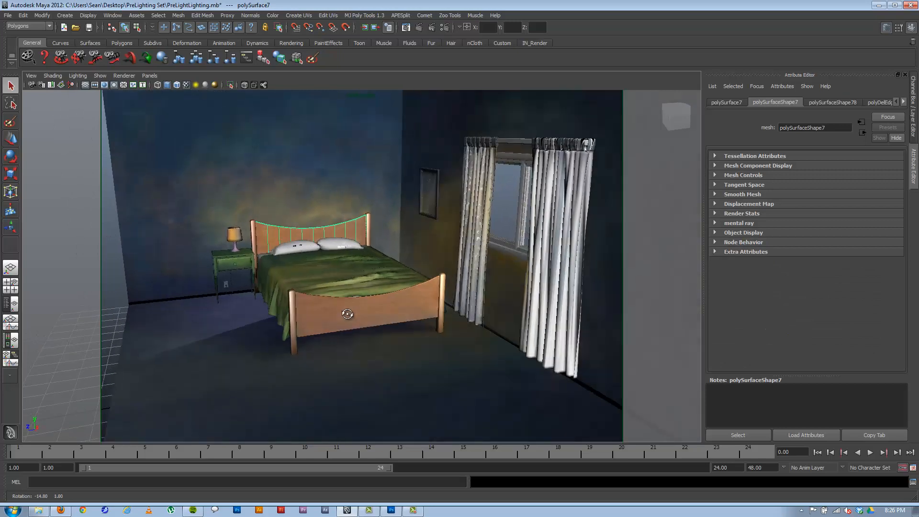
{"action": "mouse_move", "coordinate": [323, 320]}
{"action": "left_mouse_down", "text": "alt"}
{"action": "mouse_move", "coordinate": [355, 309]}
{"action": "mouse_move", "coordinate": [355, 319]}
{"action": "left_mouse_up", "text": "alt"}
{"action": "left_click", "coordinate": [355, 320]}
{"action": "right_click_drag", "start_coordinate": [389, 316], "coordinate": [387, 441]}
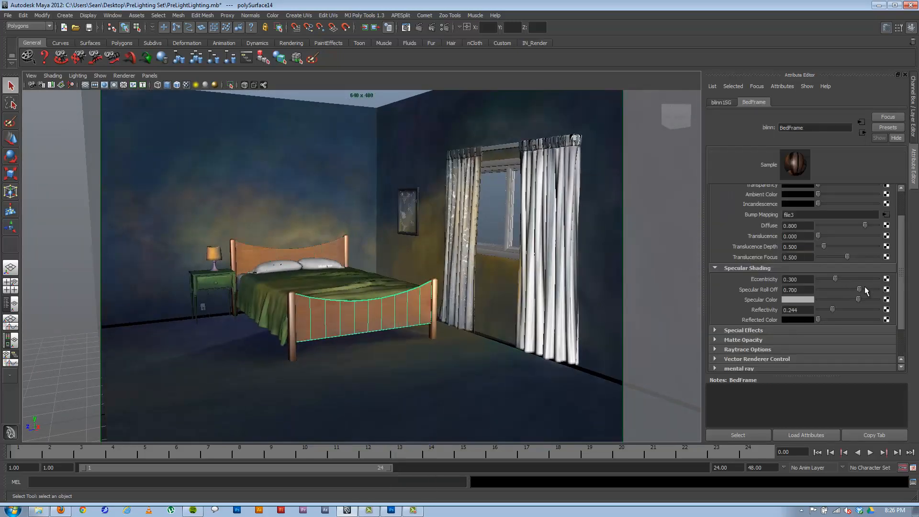
{"action": "mouse_move", "coordinate": [859, 289]}
{"action": "left_mouse_down"}
{"action": "mouse_move", "coordinate": [877, 290]}
{"action": "mouse_move", "coordinate": [878, 300]}
{"action": "mouse_move", "coordinate": [789, 300]}
{"action": "mouse_move", "coordinate": [875, 299]}
{"action": "left_mouse_up"}
{"action": "left_click_drag", "start_coordinate": [459, 315], "coordinate": [450, 316], "text": "alt"}
{"action": "left_click", "coordinate": [416, 167]}
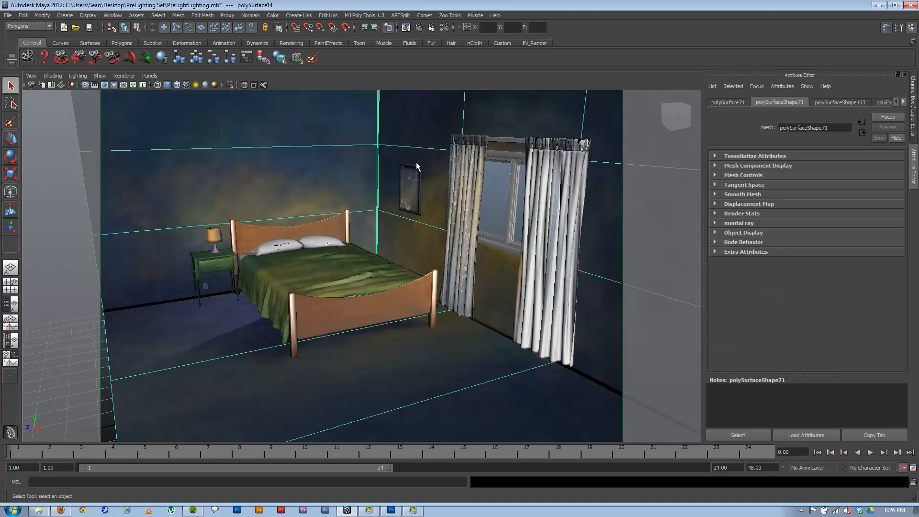
{"action": "left_click", "coordinate": [7, 16]}
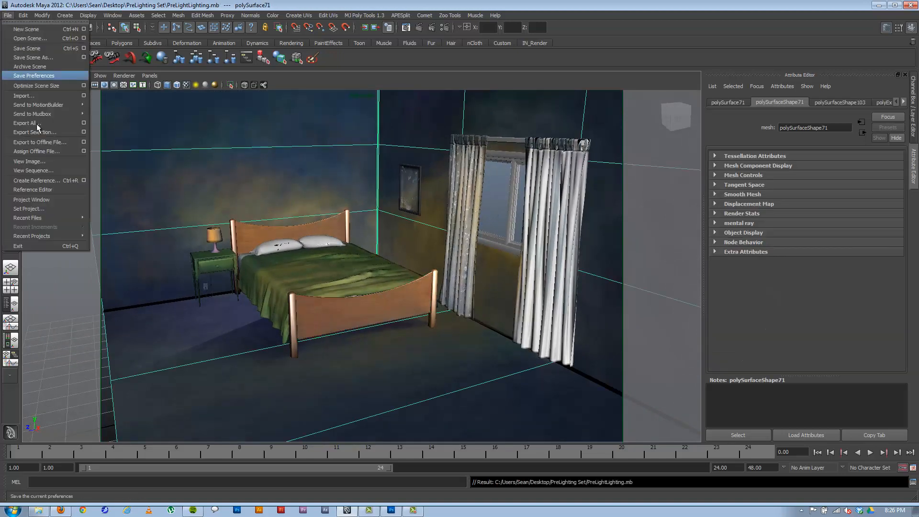
{"action": "mouse_move", "coordinate": [29, 217]}
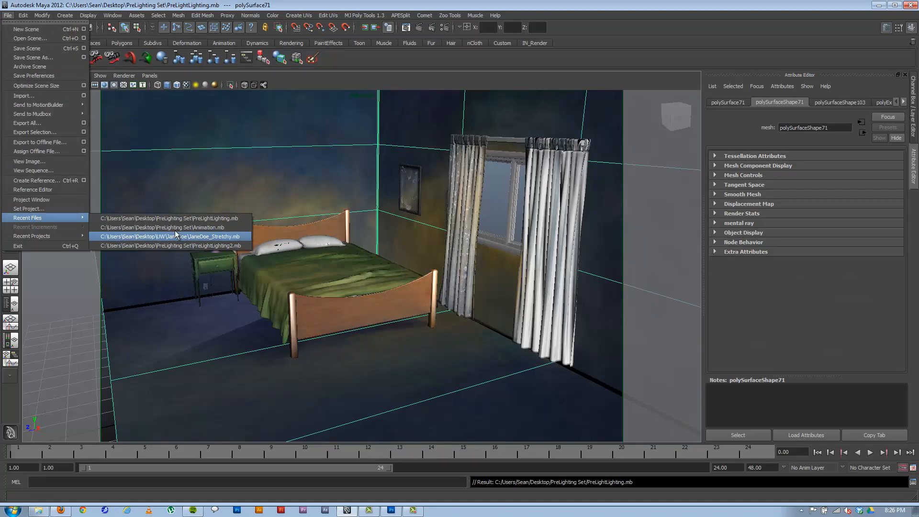
- Reopen Animation.mb from Recent Files and orbit to view JaneDoe beside the bed
{"action": "left_click", "coordinate": [174, 227]}
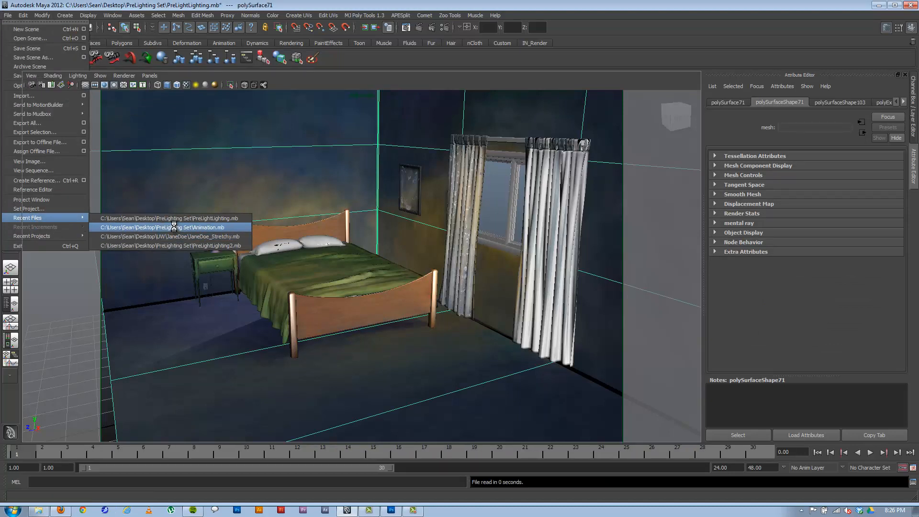
{"action": "left_click", "coordinate": [174, 227]}
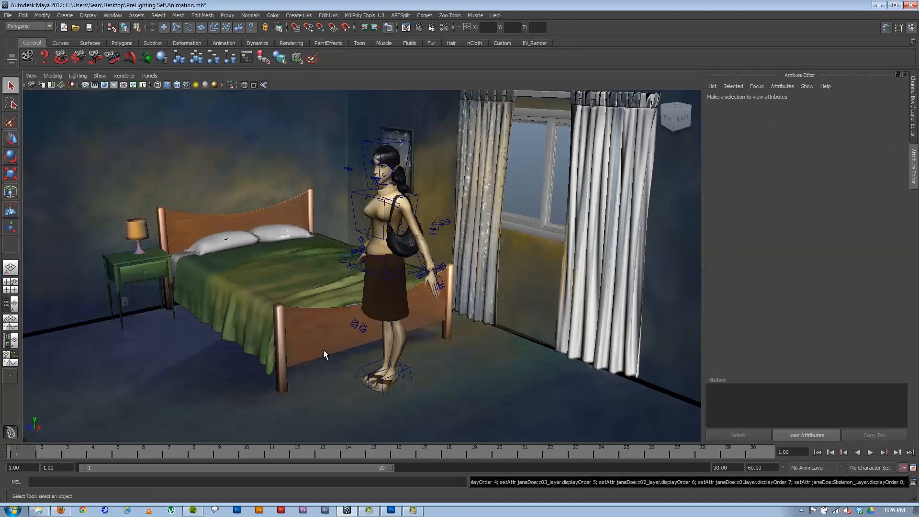
{"action": "left_click_drag", "start_coordinate": [286, 342], "coordinate": [286, 342], "text": "alt"}
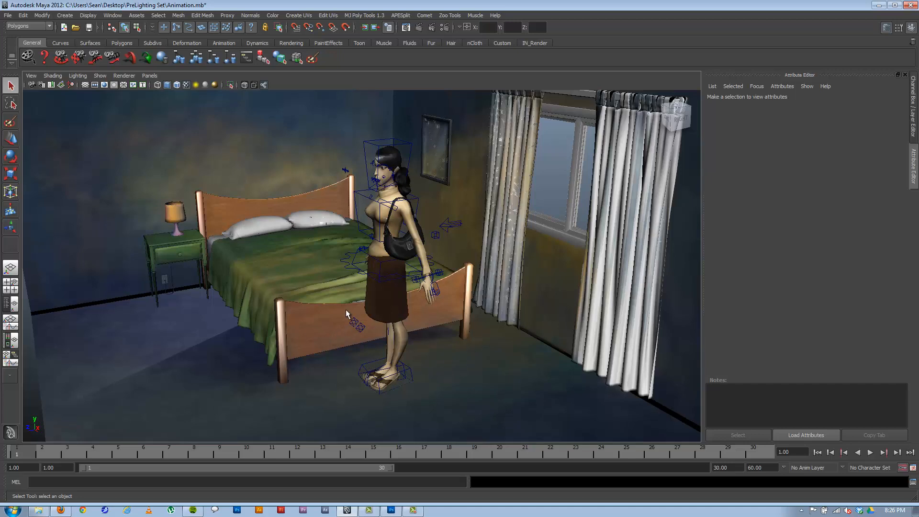
{"action": "left_click_drag", "start_coordinate": [364, 335], "coordinate": [323, 334], "text": "alt"}
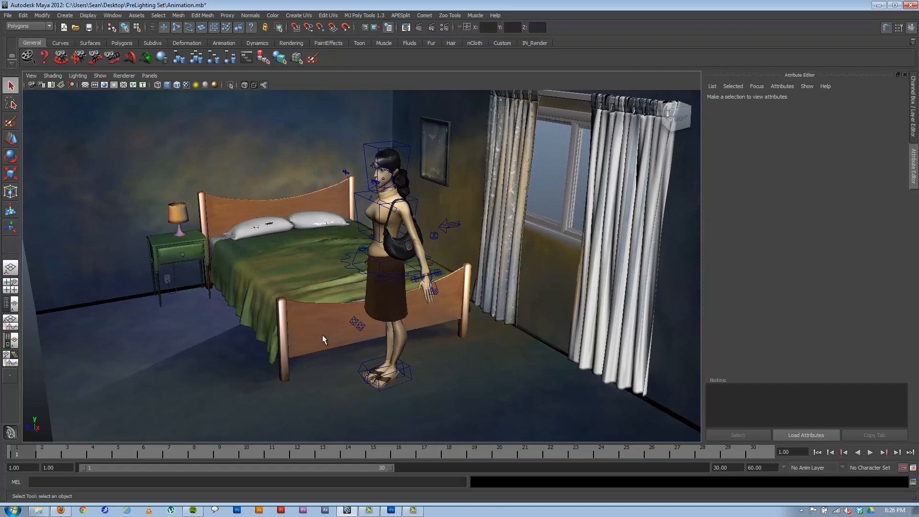
- Inspect the legs, room, nightstand drawer and bed footboard, showing the footboard's channel values
{"action": "left_click", "coordinate": [388, 300]}
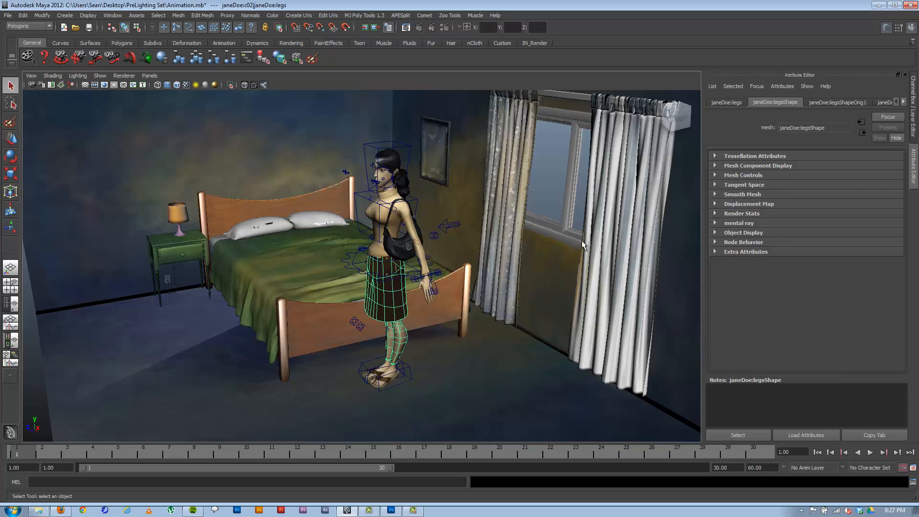
{"action": "left_click", "coordinate": [452, 381]}
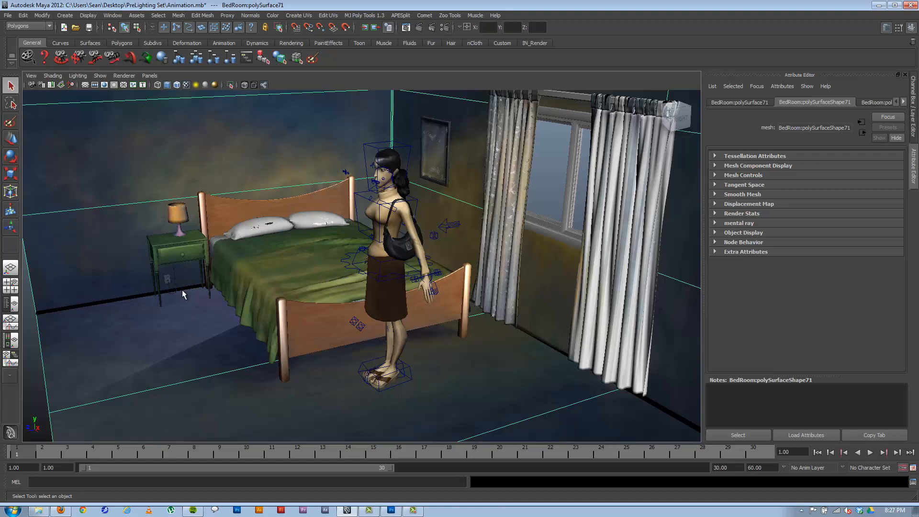
{"action": "left_click", "coordinate": [175, 250]}
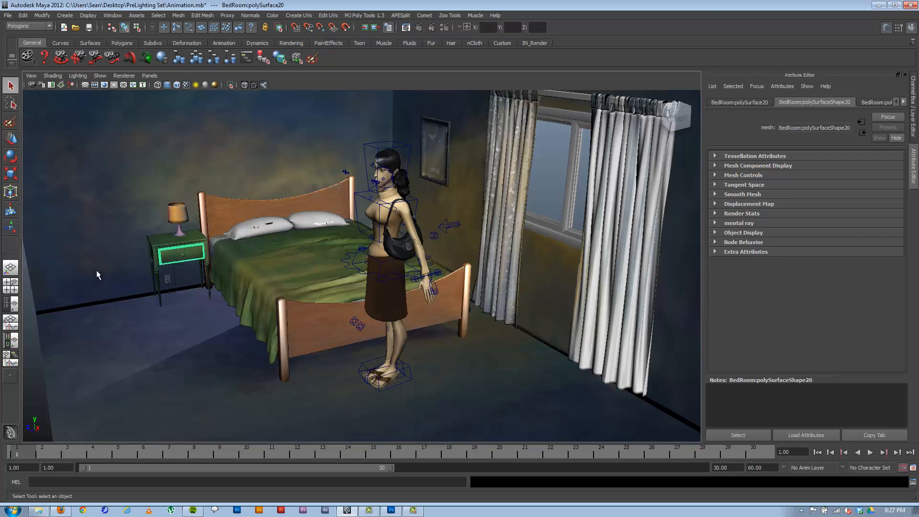
{"action": "left_click", "coordinate": [304, 325]}
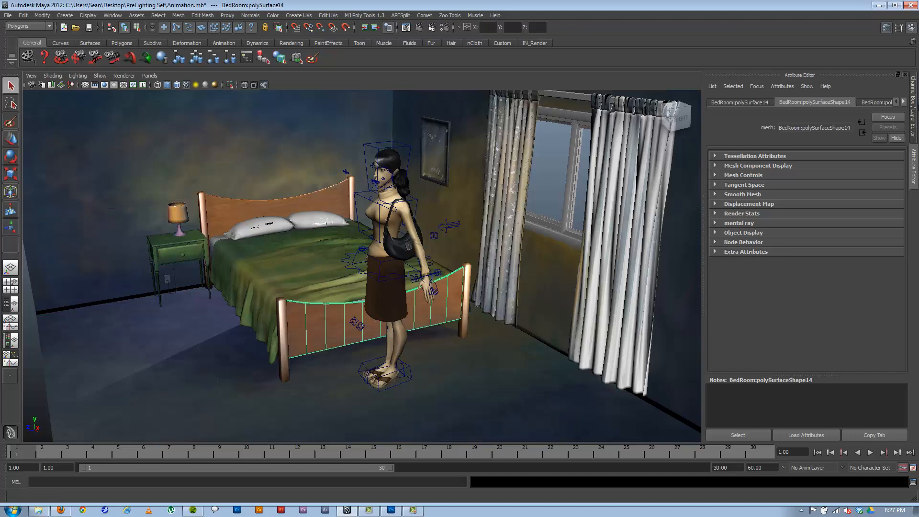
{"action": "key", "text": "ctrl+a"}
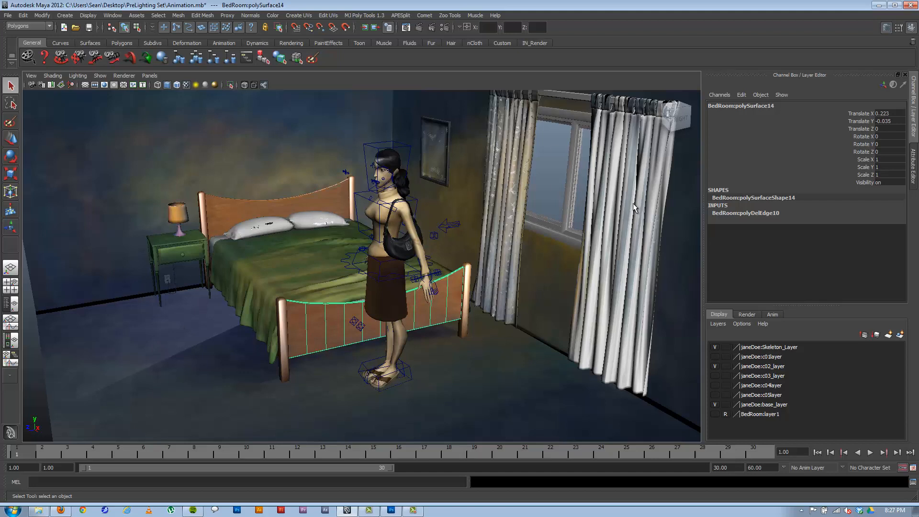
{"action": "left_click", "coordinate": [284, 319]}
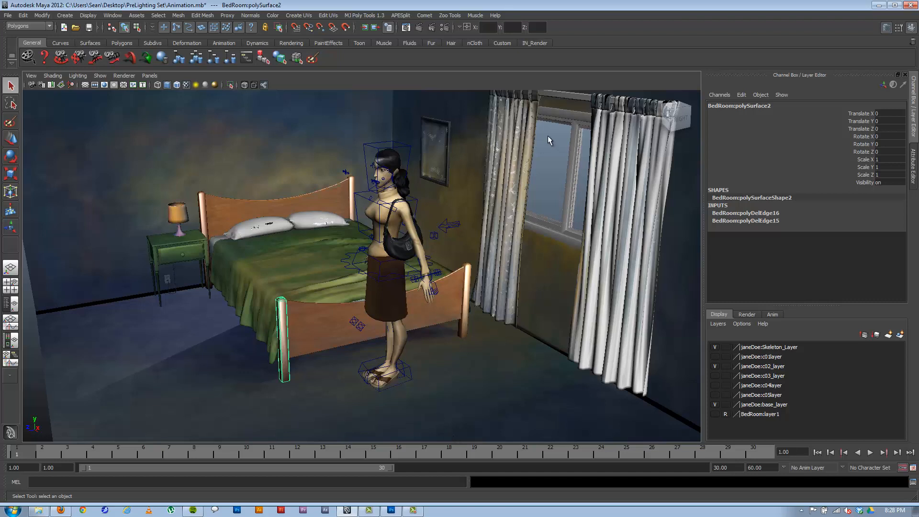
{"action": "left_click", "coordinate": [439, 277]}
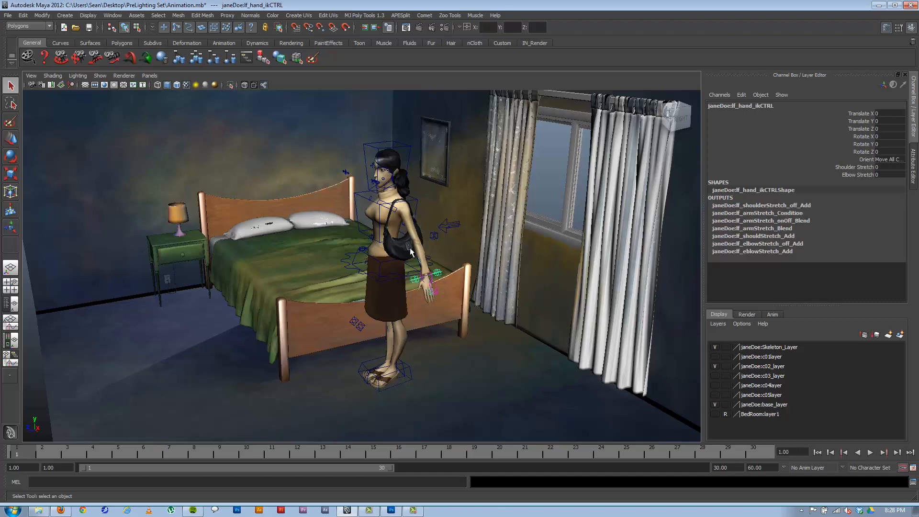